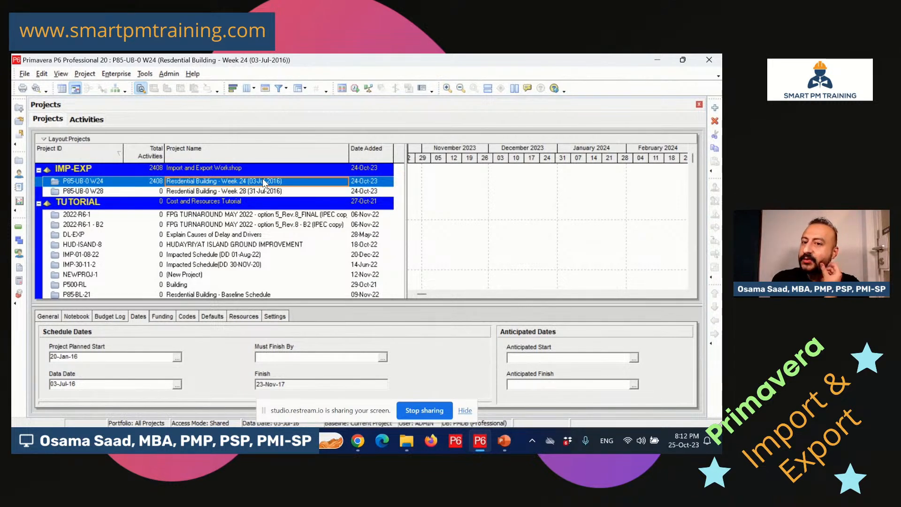
pyautogui.click(39, 204)
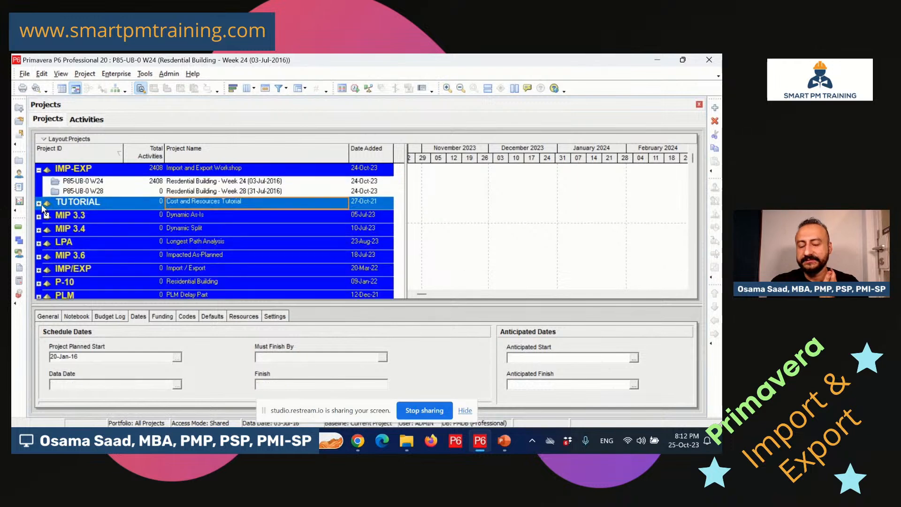
pyautogui.click(244, 182)
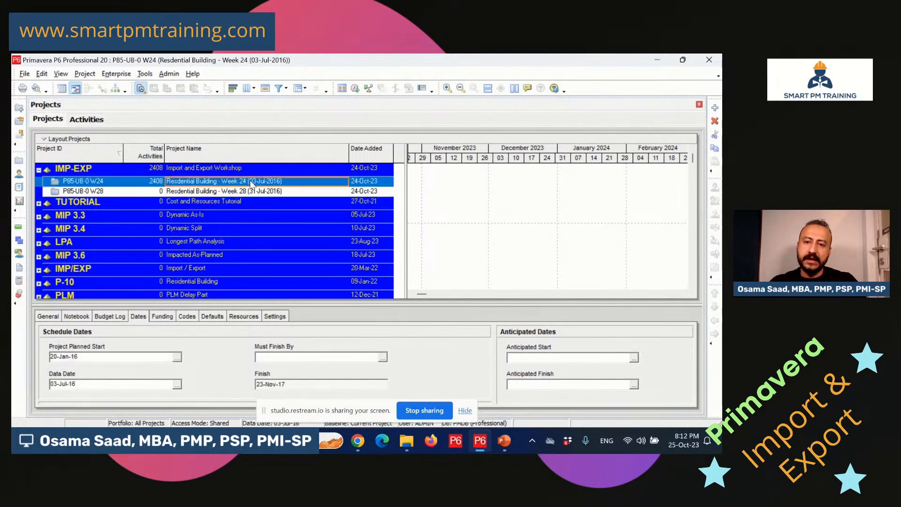
pyautogui.click(263, 191)
pyautogui.click(290, 182)
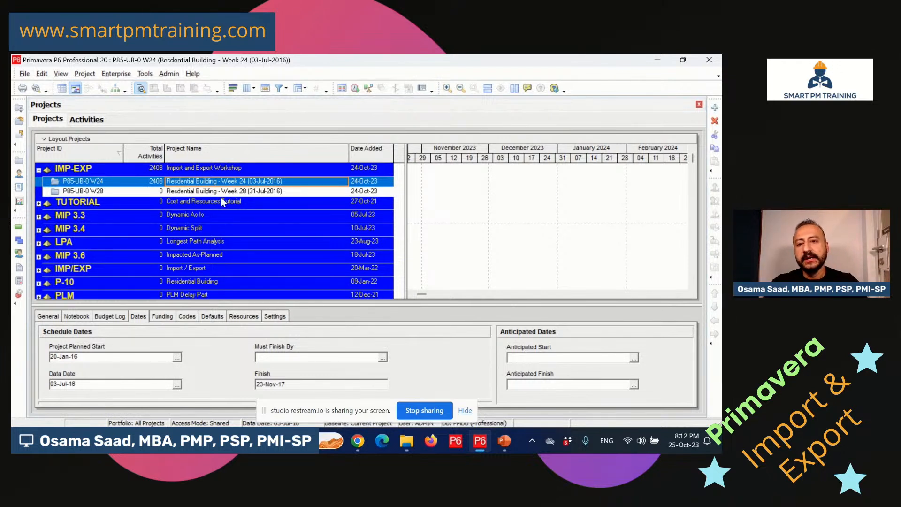
pyautogui.click(242, 192)
pyautogui.click(252, 184)
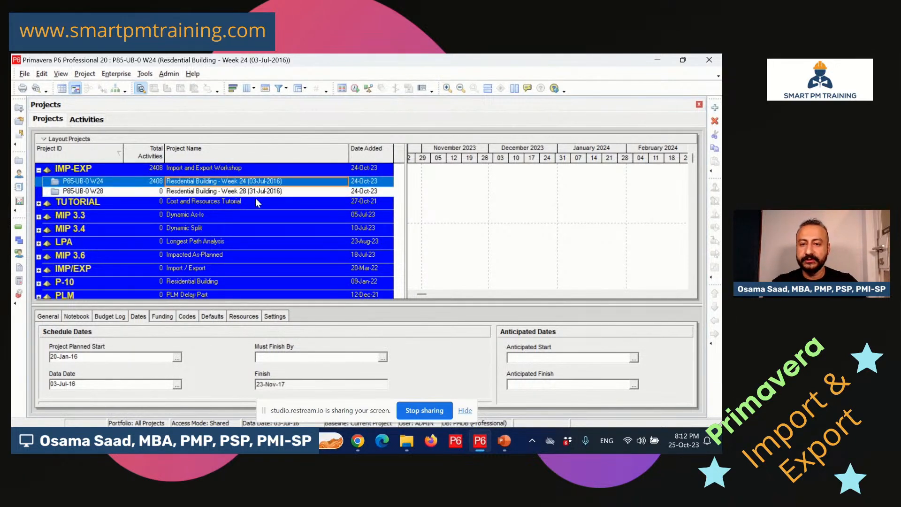
pyautogui.click(255, 199)
pyautogui.click(273, 180)
pyautogui.click(263, 190)
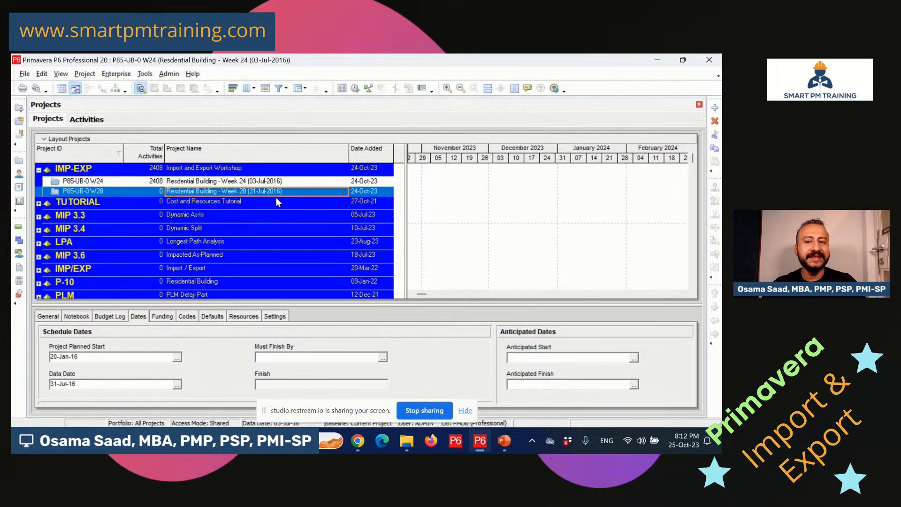
# Compare the Week 24 (03-Jul-16) and Week 28 (31-Jul-16) data dates, then select P85-UB-0 W24.
pyautogui.click(249, 183)
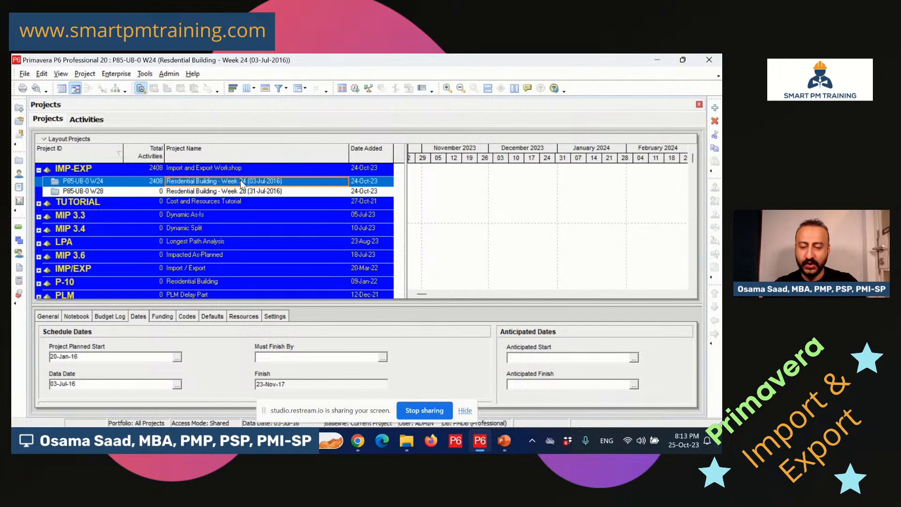
pyautogui.click(256, 192)
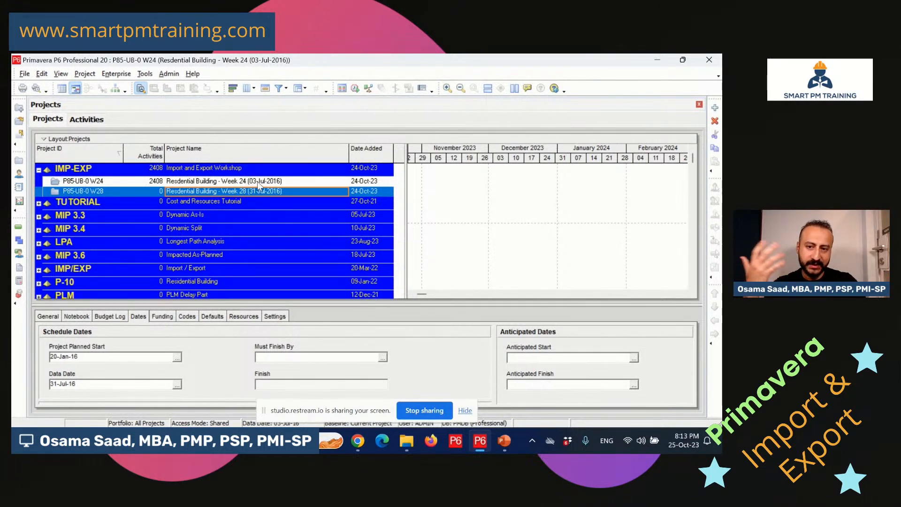
pyautogui.click(258, 181)
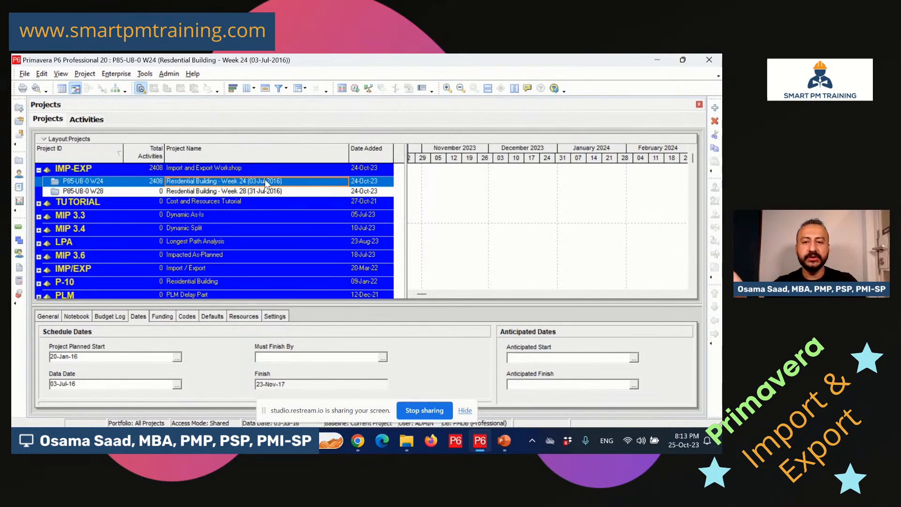
pyautogui.click(248, 191)
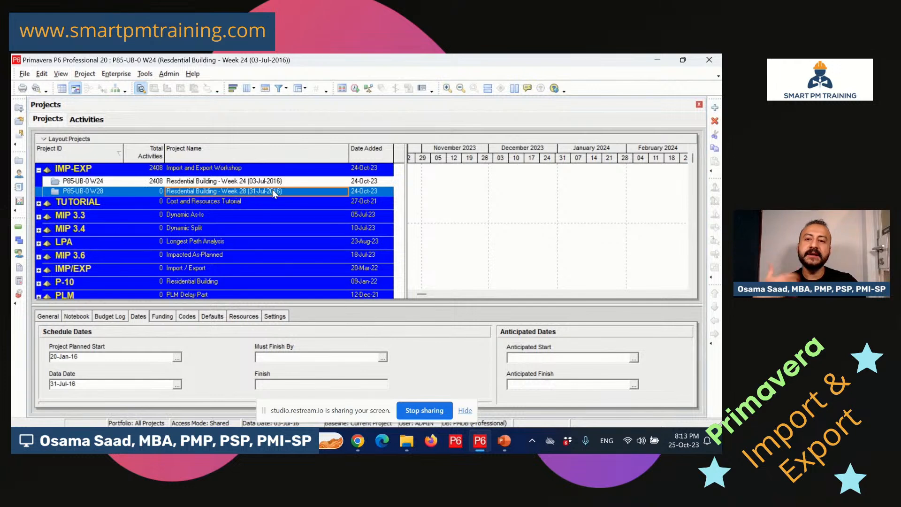
pyautogui.click(245, 182)
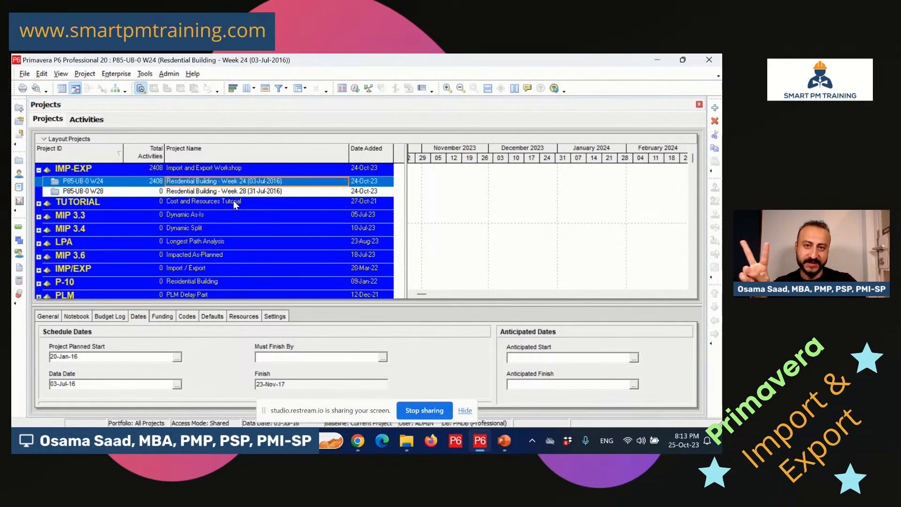
pyautogui.click(252, 191)
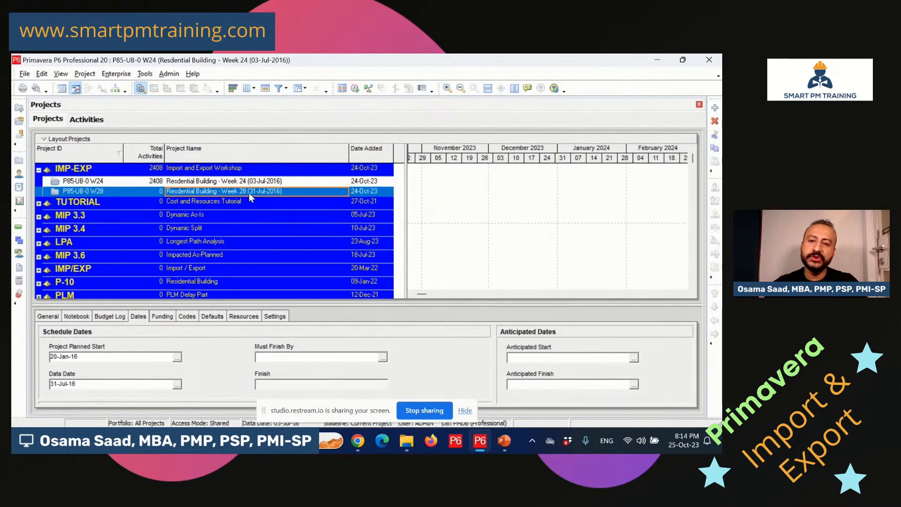
pyautogui.click(244, 182)
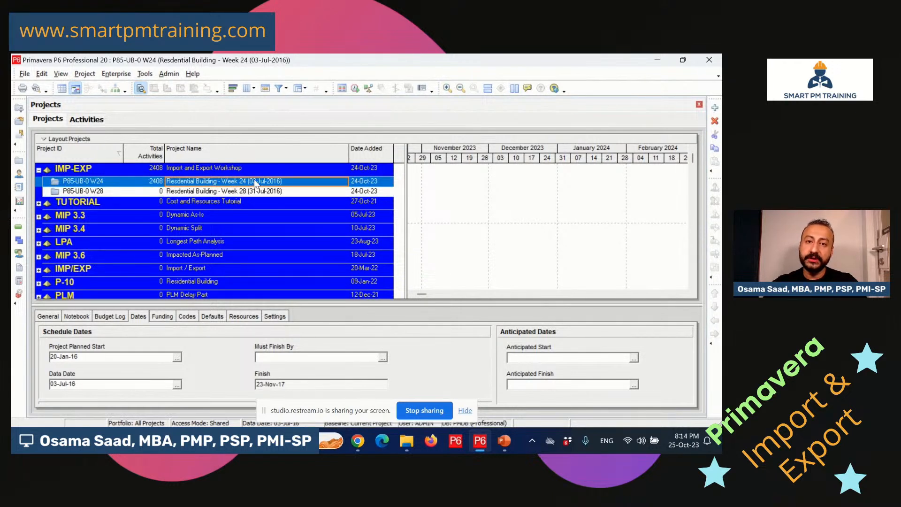
# Open the Week 24 project and set up a Spreadsheet (XLSX) export of its activities.
pyautogui.rightClick(256, 184)
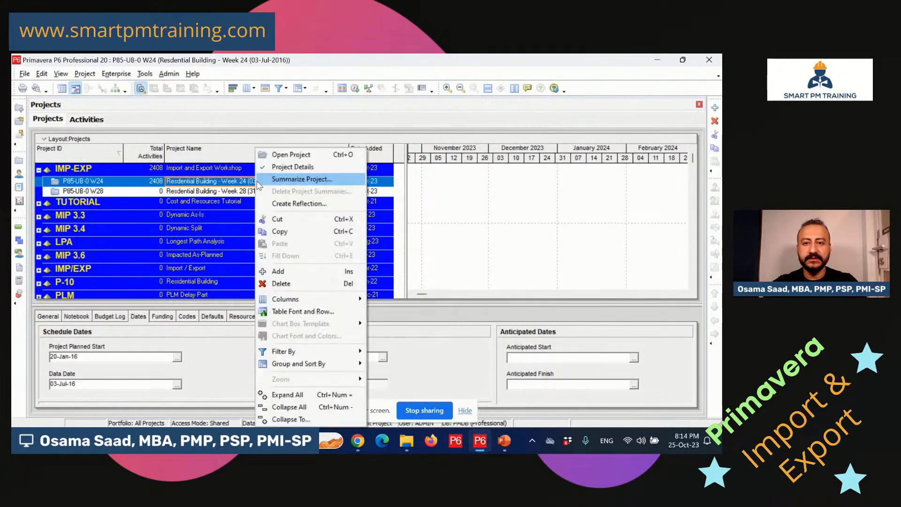
pyautogui.click(303, 156)
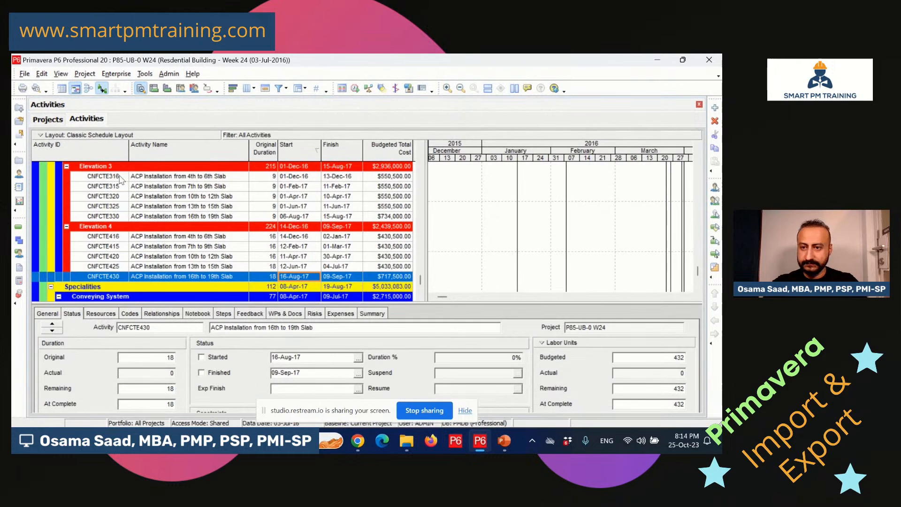
pyautogui.click(25, 73)
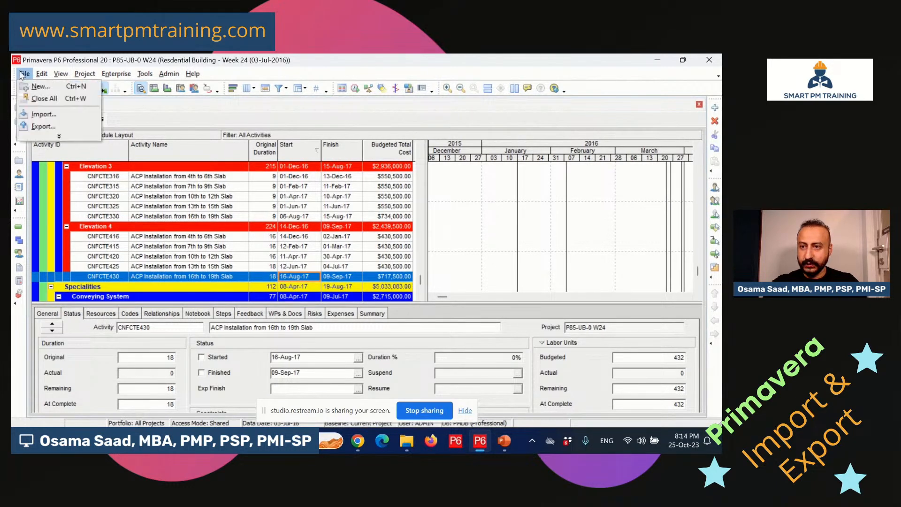
pyautogui.click(47, 126)
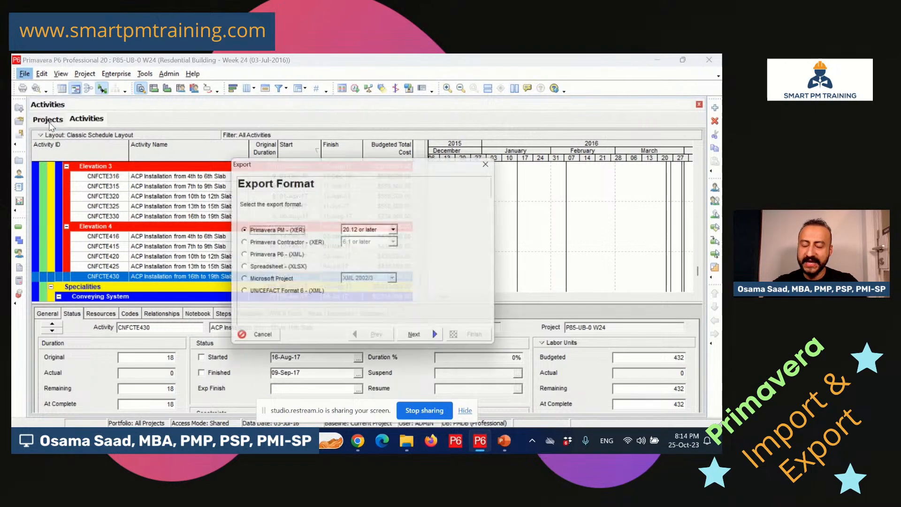
pyautogui.click(292, 270)
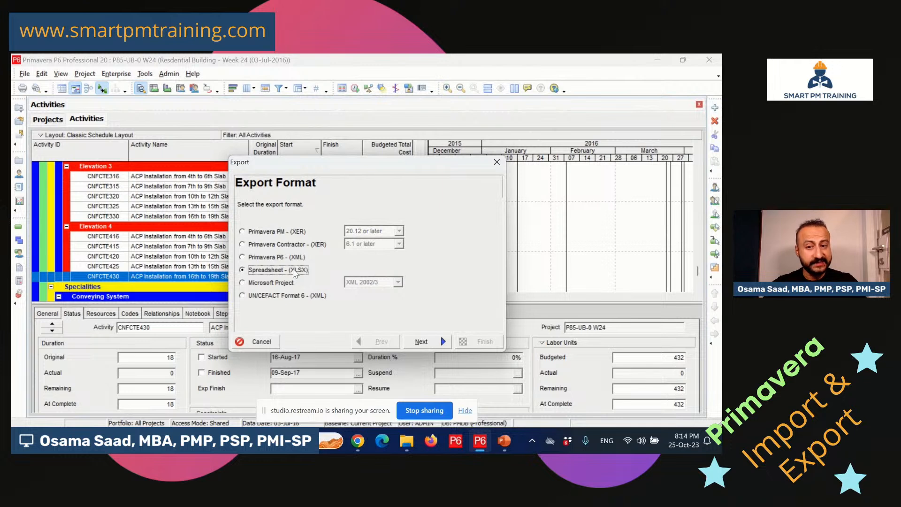
pyautogui.click(439, 342)
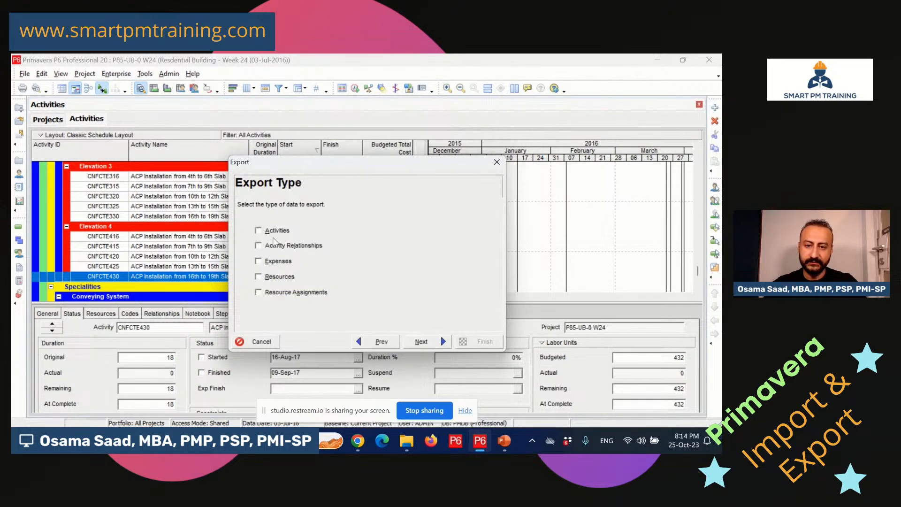
pyautogui.click(271, 231)
pyautogui.click(418, 342)
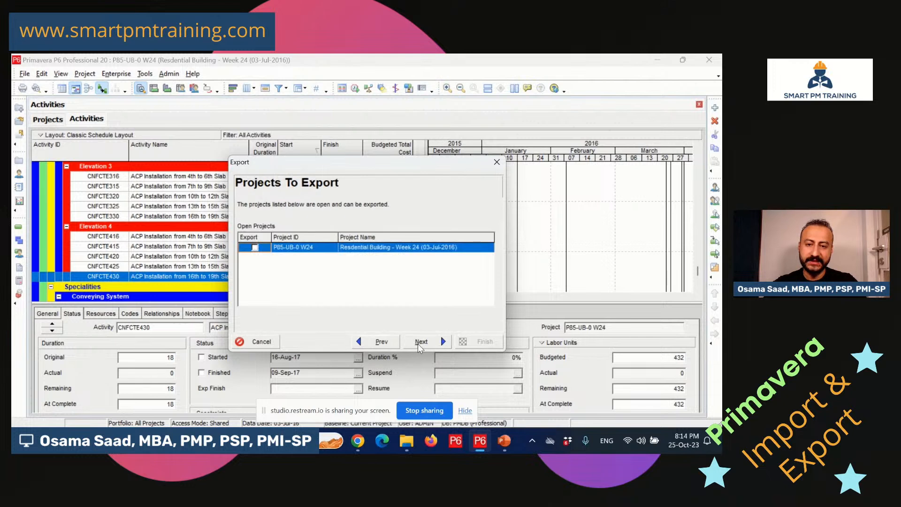
pyautogui.click(254, 247)
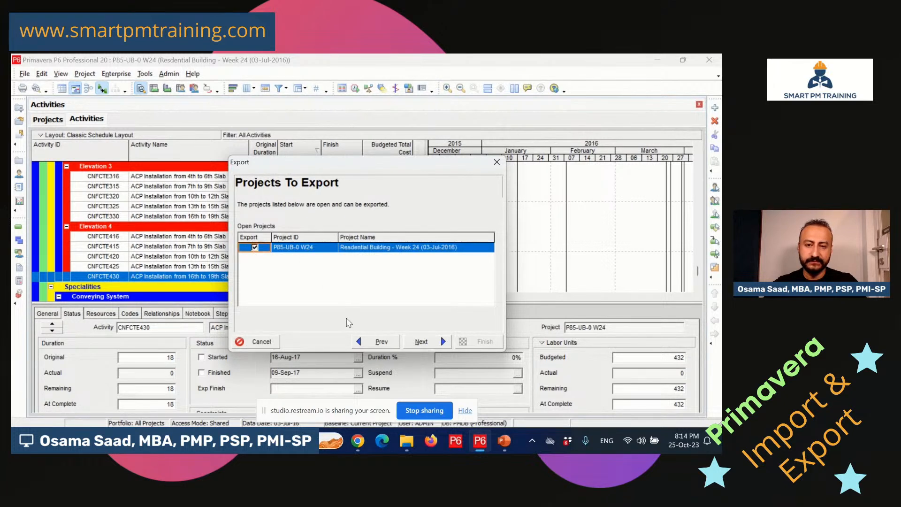
# Open the New export template and review its eight columns, Activity ID through Activity % Complete.
pyautogui.click(429, 341)
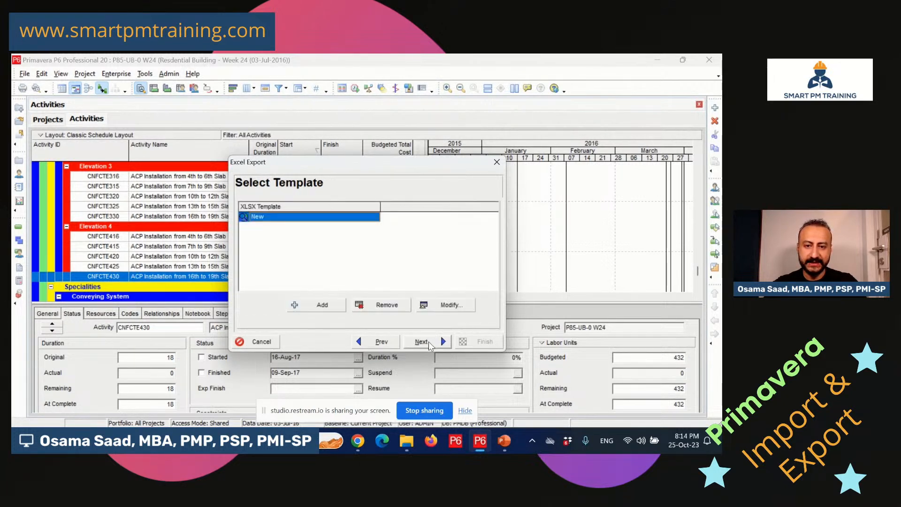
pyautogui.click(443, 305)
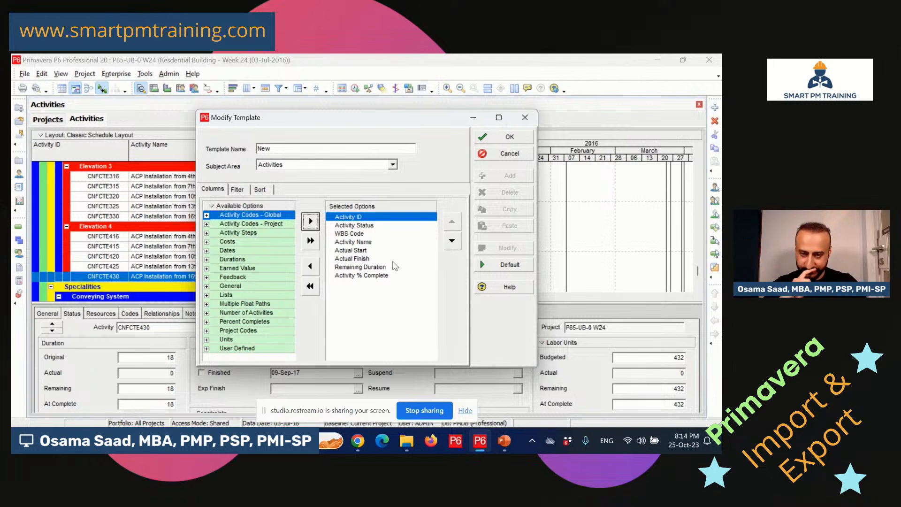
pyautogui.click(355, 220)
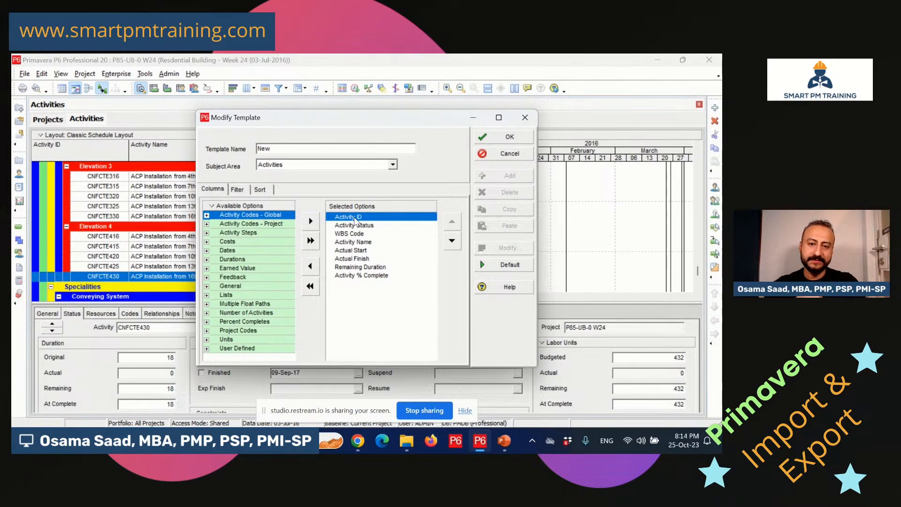
pyautogui.click(362, 225)
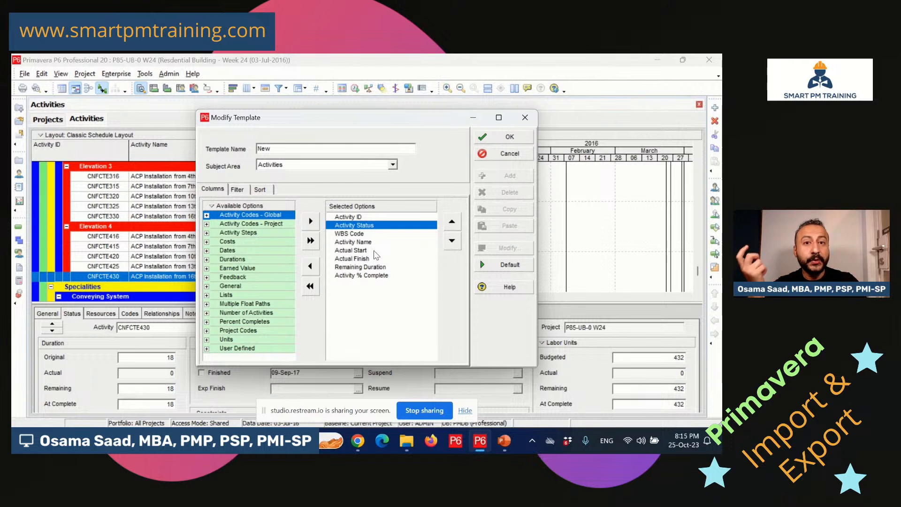
pyautogui.click(309, 267)
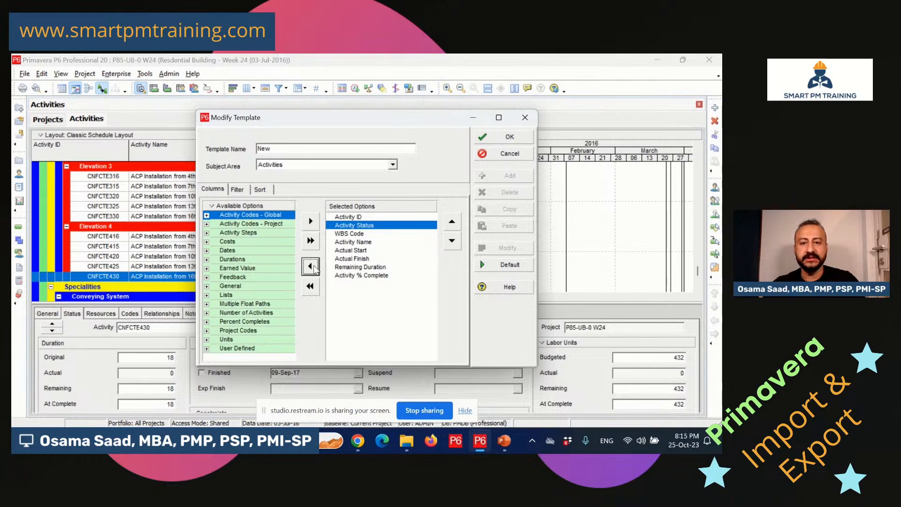
# Go through the WBS Code, Activity Name, Actual Start/Finish, Remaining Duration and % Complete columns.
pyautogui.click(361, 234)
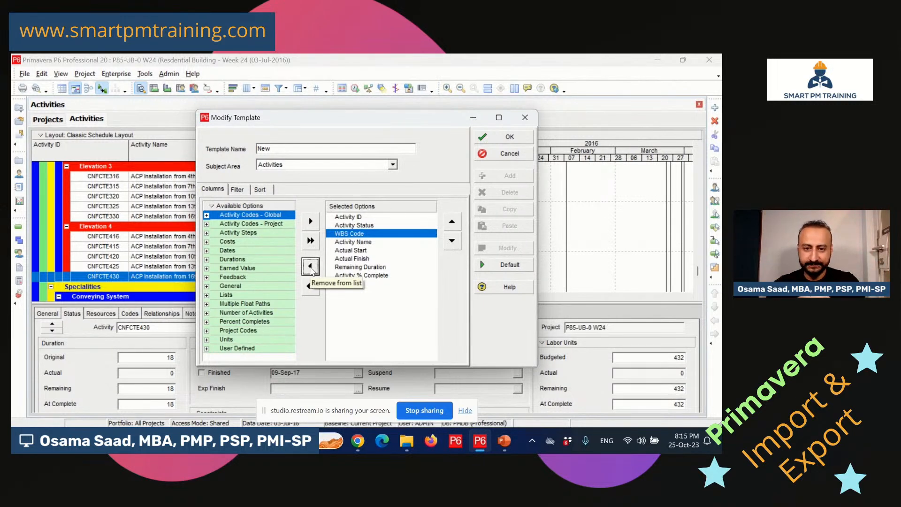
pyautogui.click(388, 242)
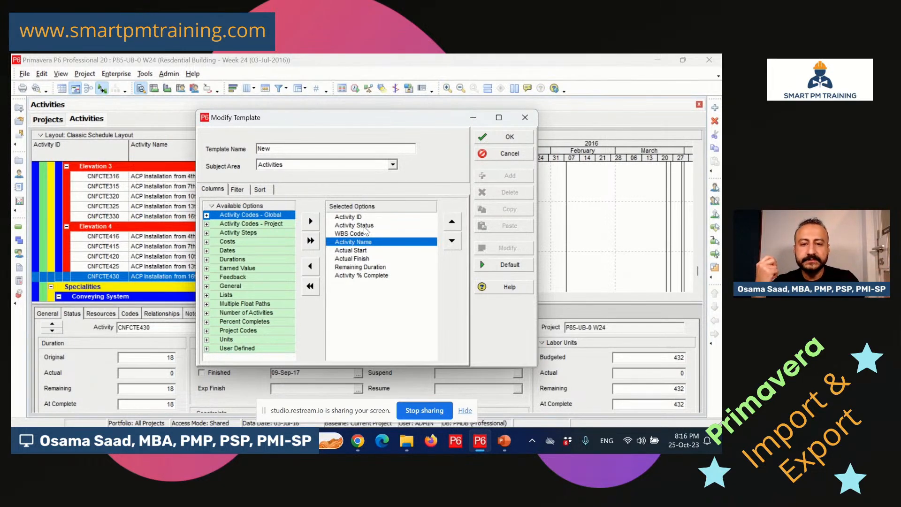
pyautogui.click(373, 250)
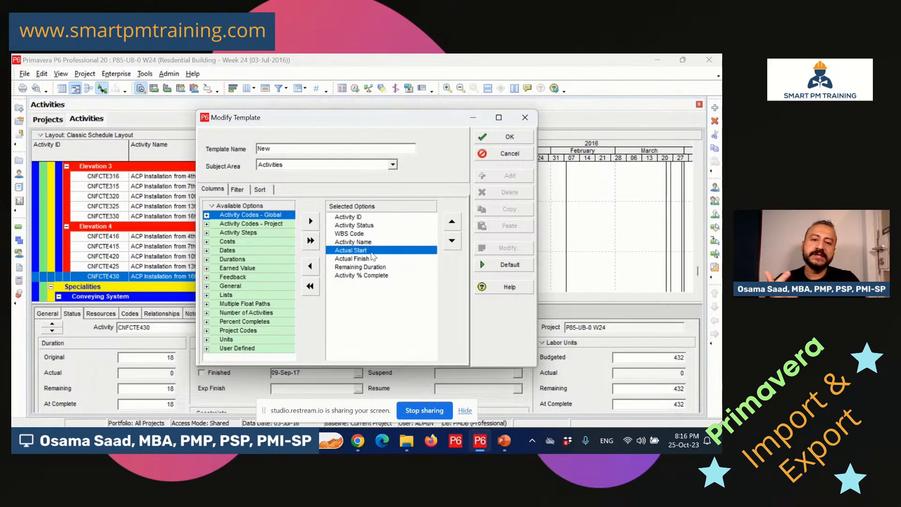
pyautogui.click(375, 259)
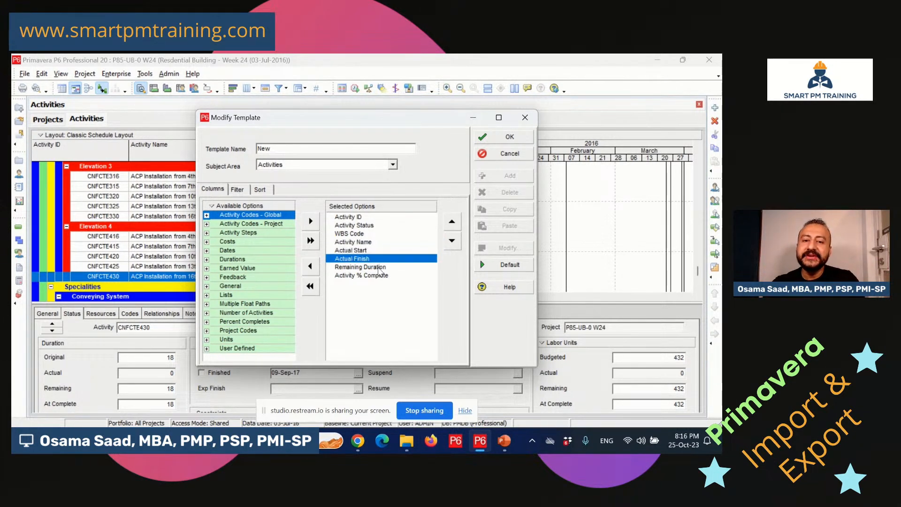
pyautogui.click(376, 267)
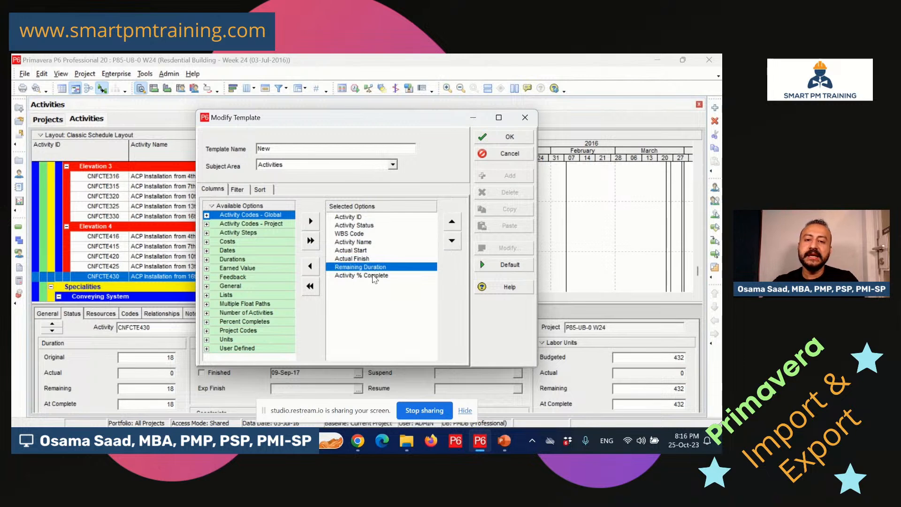
pyautogui.click(375, 276)
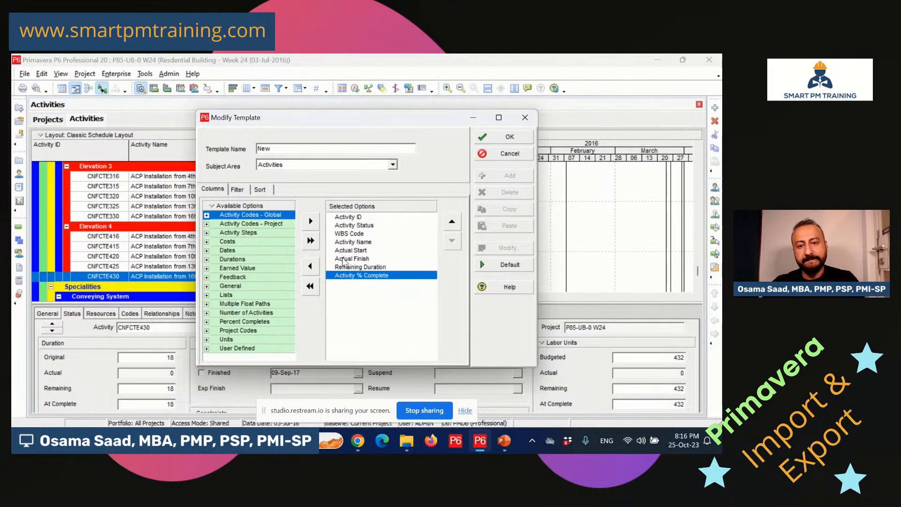
pyautogui.click(365, 242)
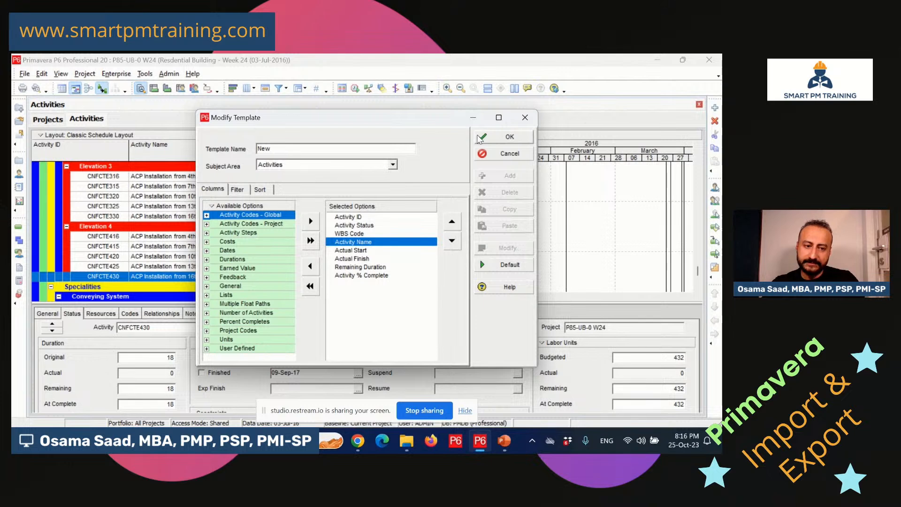
# Switch the New template's filter to All Activities, save it, and continue to file selection.
pyautogui.click(237, 189)
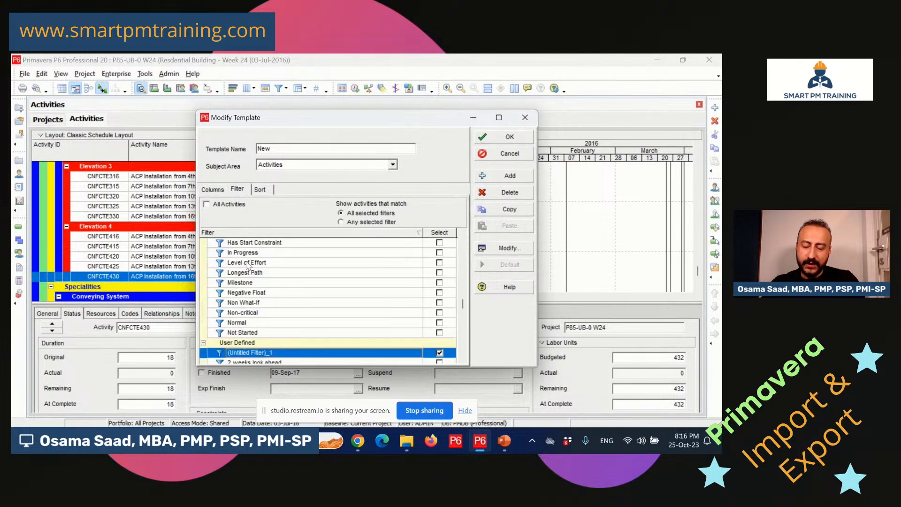
pyautogui.click(439, 353)
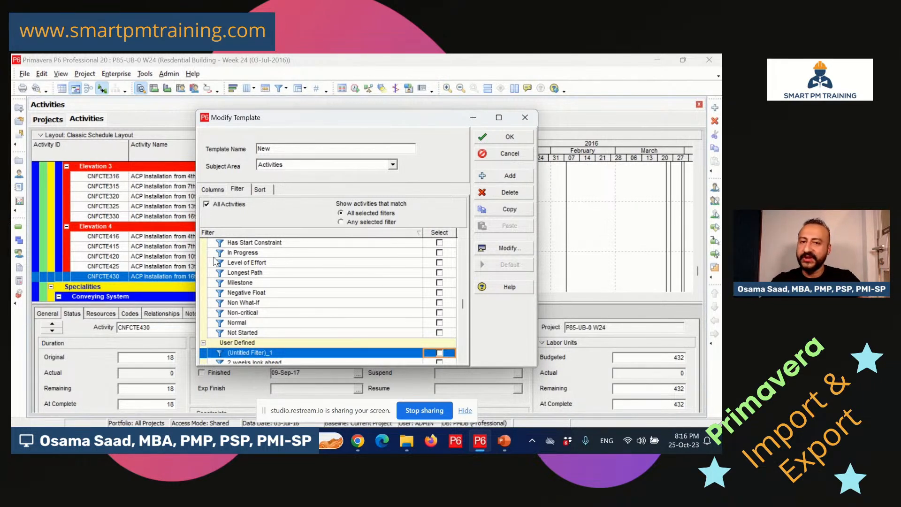
pyautogui.click(261, 189)
pyautogui.click(212, 189)
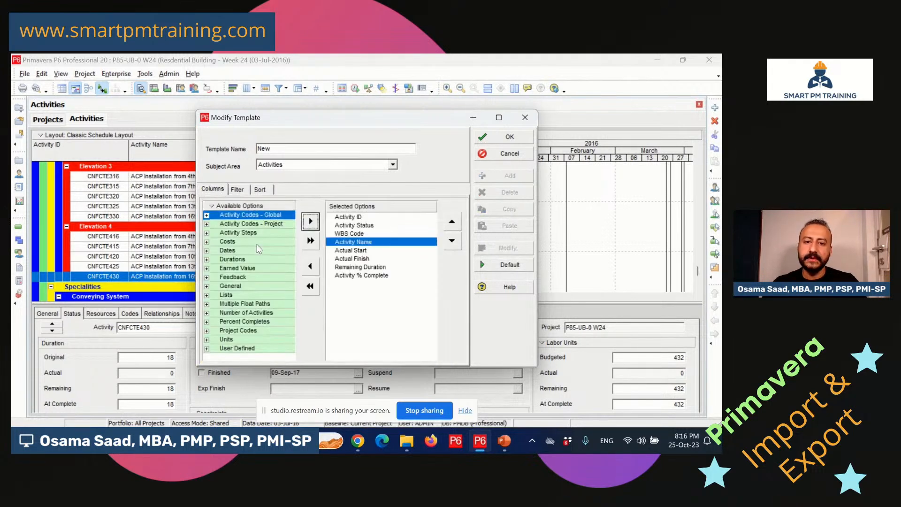
pyautogui.click(490, 140)
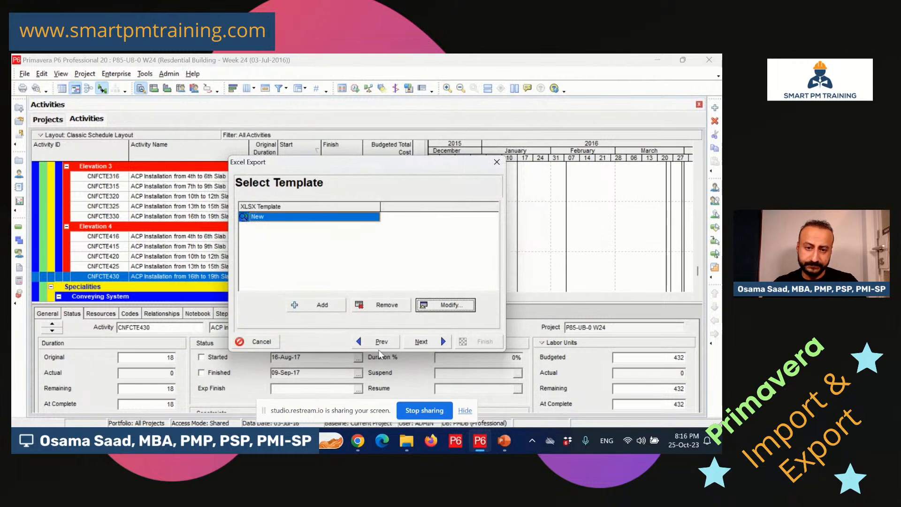
pyautogui.click(419, 341)
# Export the Week 24 activities to P85-UB-0 W24-Activities.xlsx in the Import and Export folder.
pyautogui.click(389, 238)
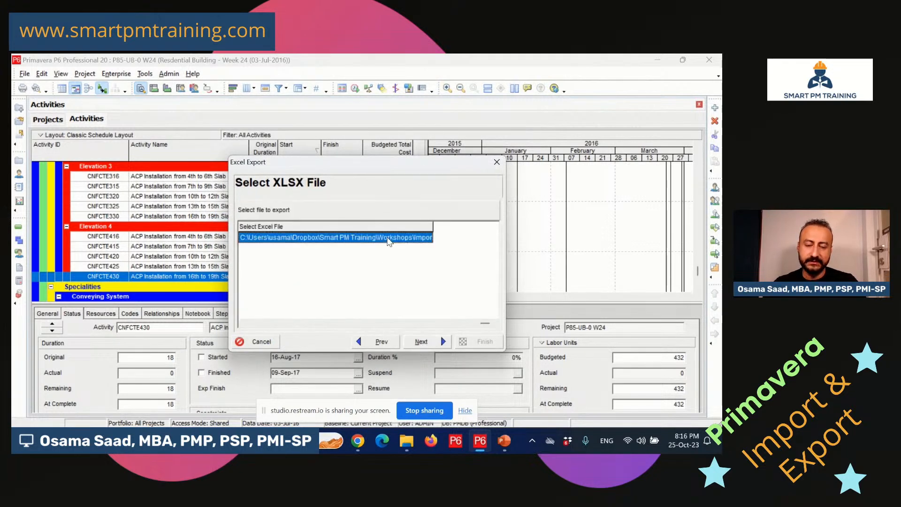
pyautogui.click(396, 235)
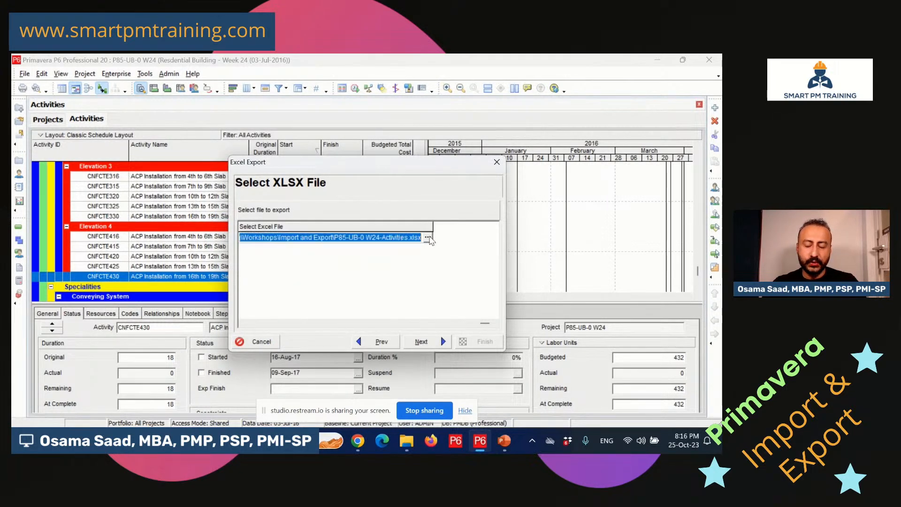
pyautogui.click(428, 238)
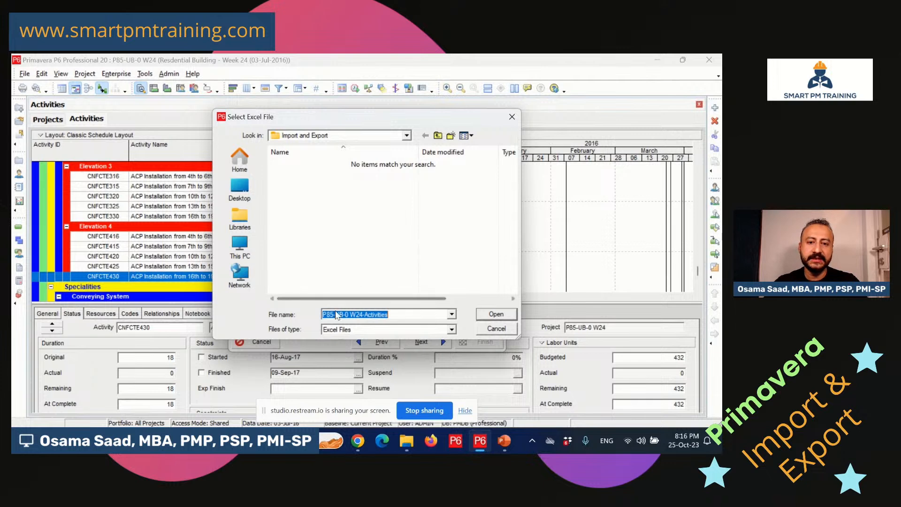
pyautogui.click(418, 314)
pyautogui.click(496, 314)
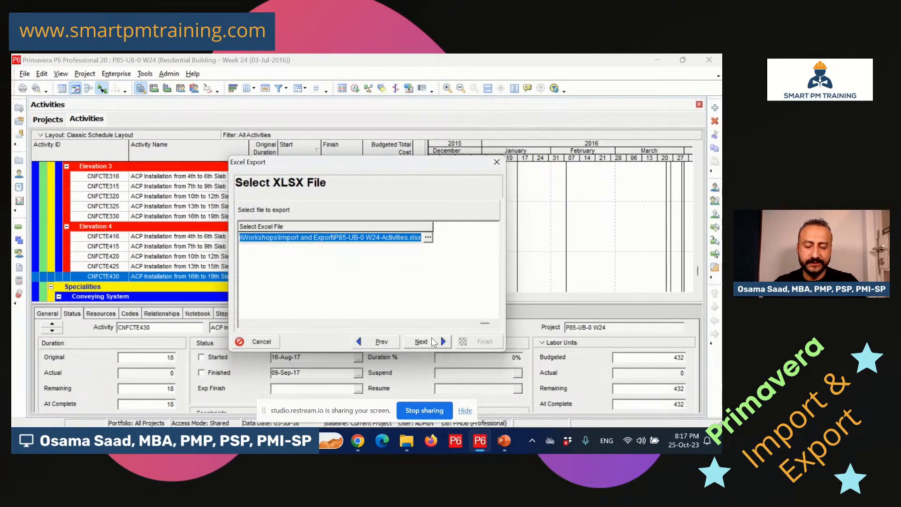
pyautogui.click(433, 342)
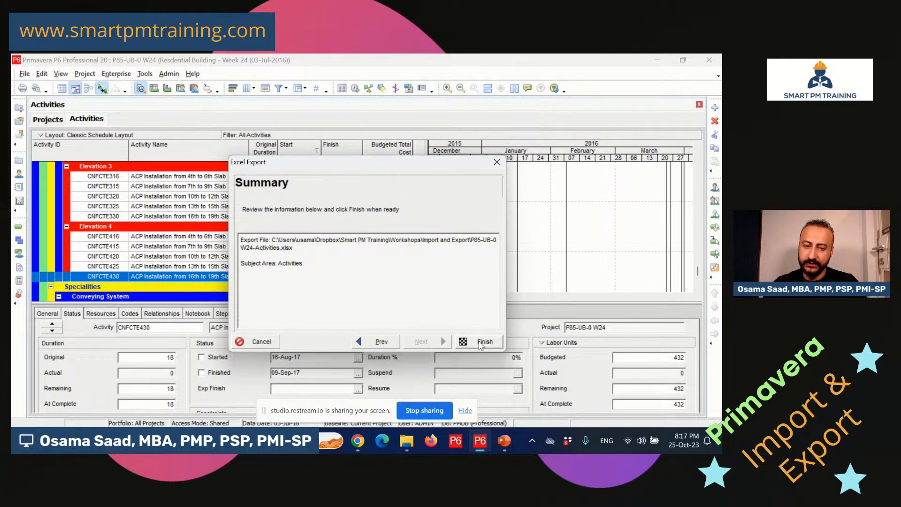
pyautogui.click(479, 342)
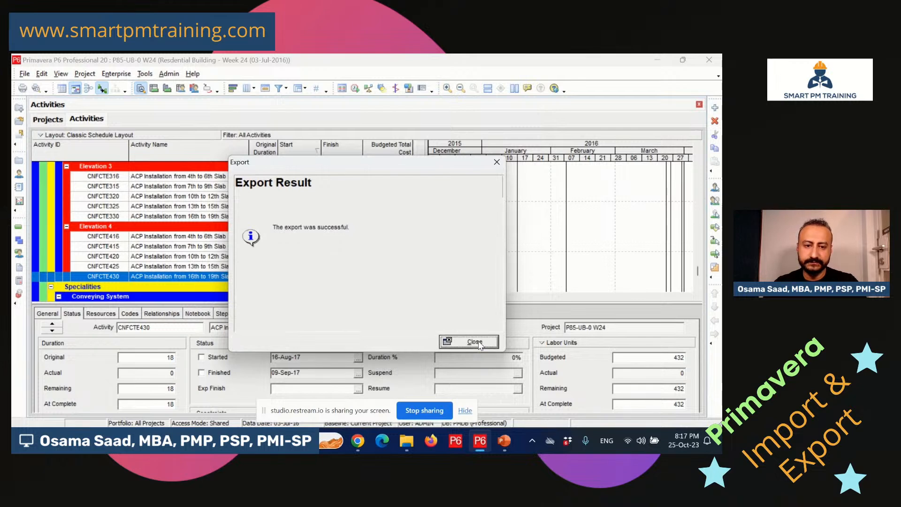
pyautogui.click(474, 342)
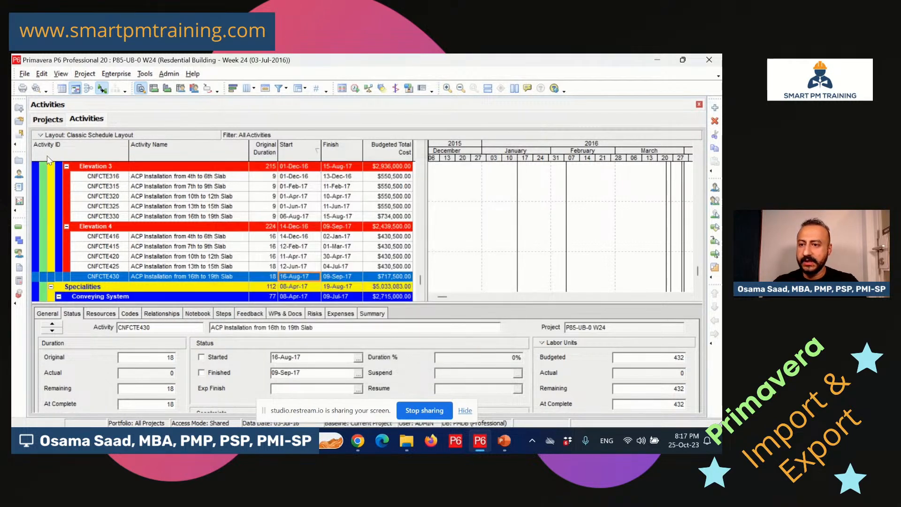
# Open the P85-UB-0 W28 project from the Projects list.
pyautogui.click(18, 161)
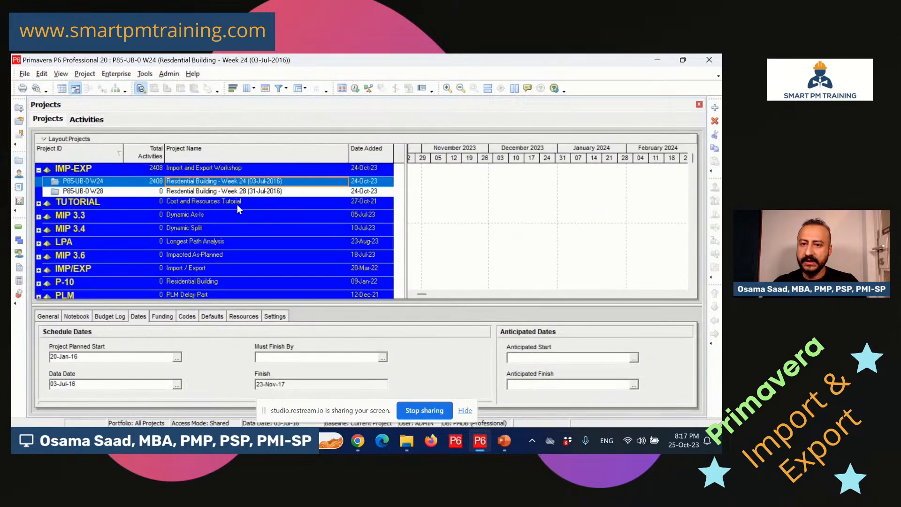
pyautogui.click(257, 192)
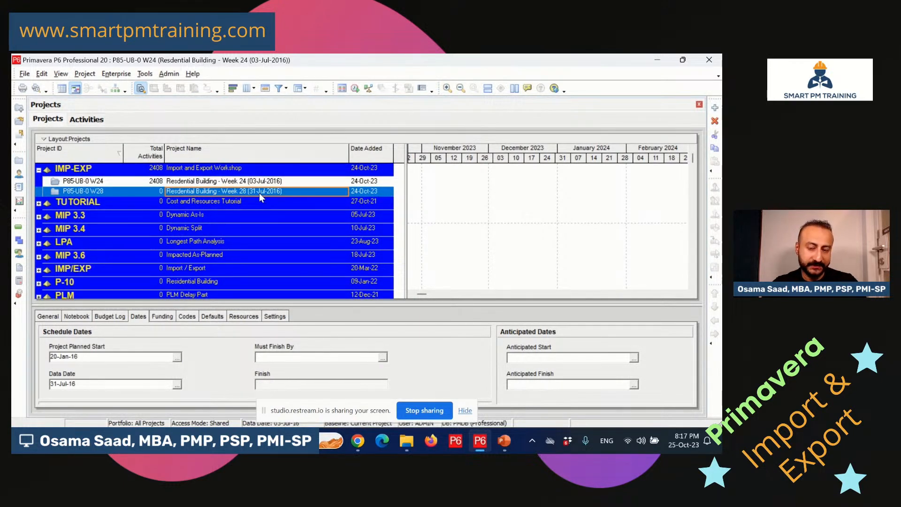
pyautogui.rightClick(261, 193)
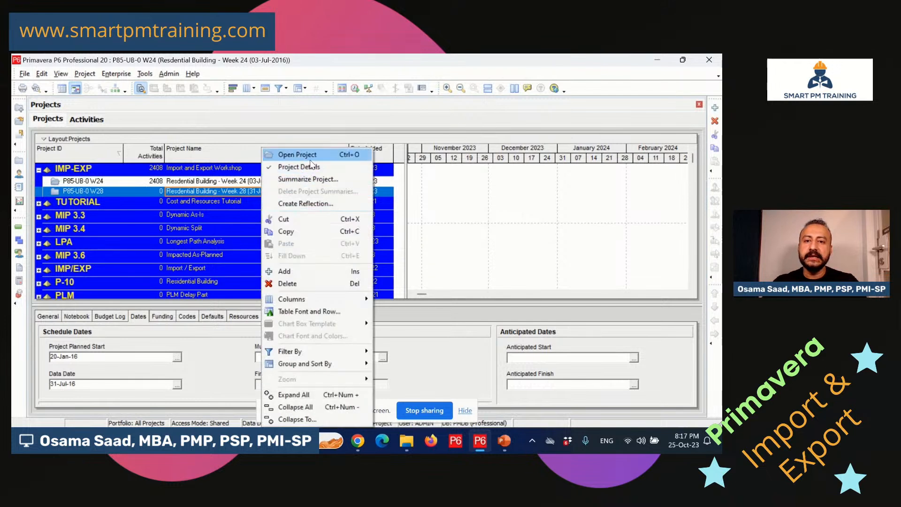
pyautogui.click(307, 157)
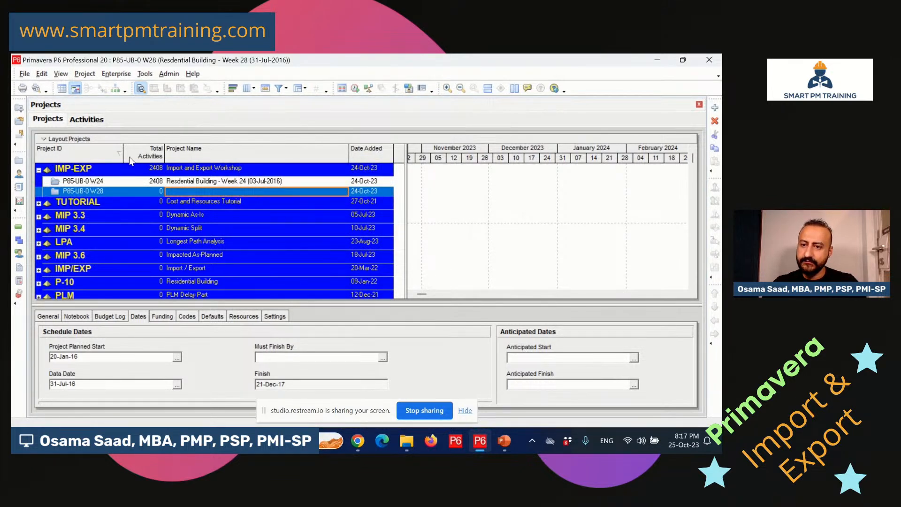
# Start an XLSX export of the Week 28 activities and open the New template for editing.
pyautogui.click(86, 120)
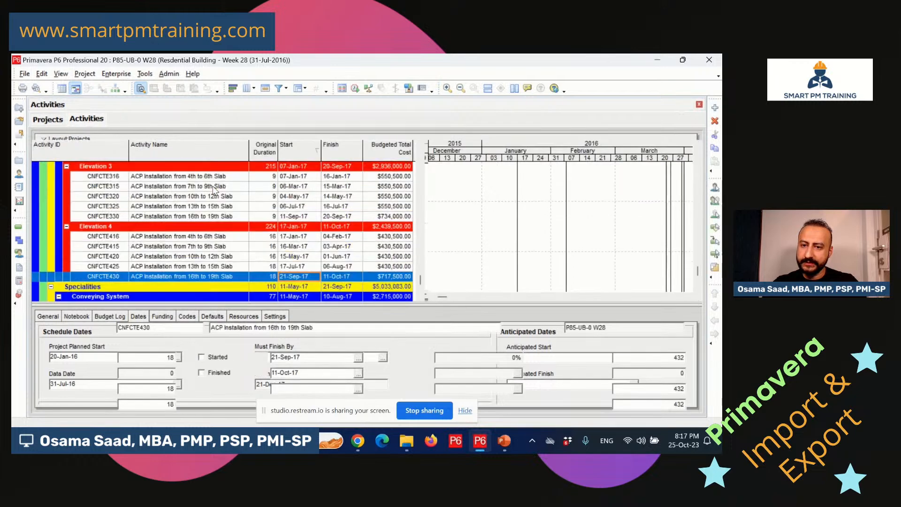
pyautogui.click(23, 75)
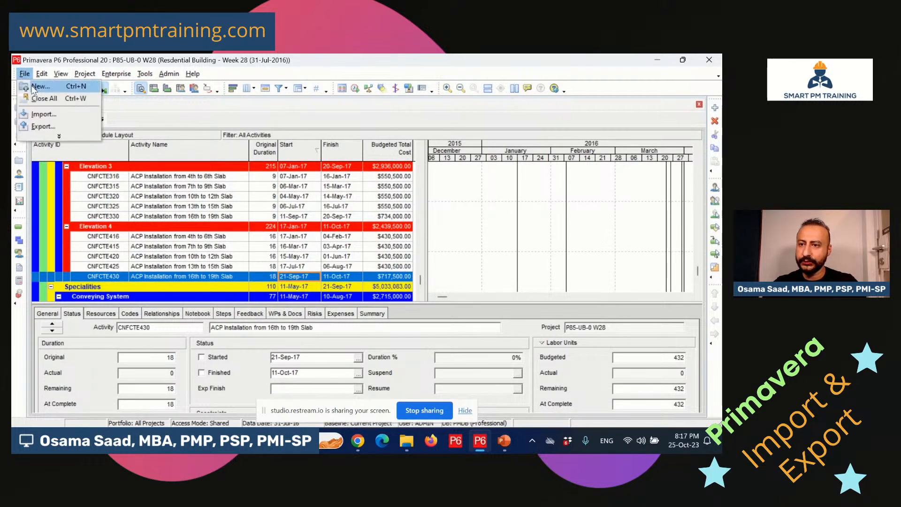
pyautogui.click(52, 125)
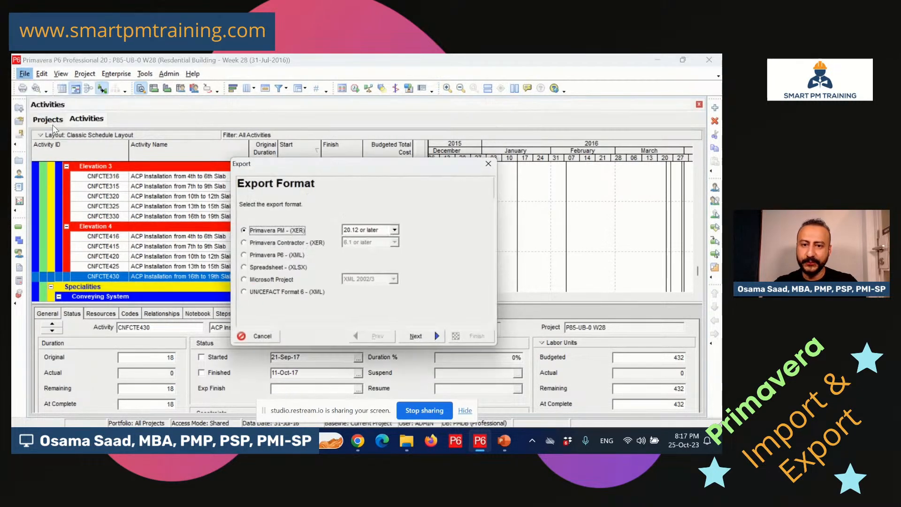
pyautogui.click(286, 271)
pyautogui.click(421, 341)
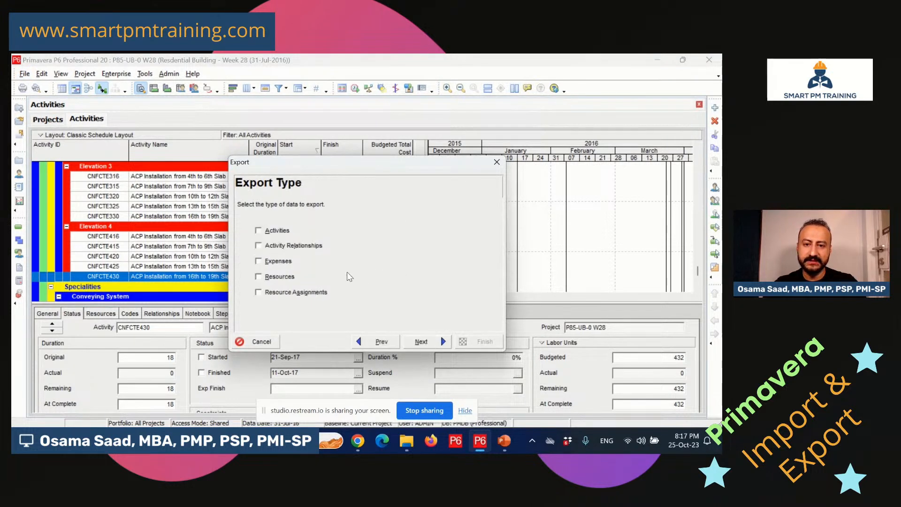
pyautogui.click(277, 231)
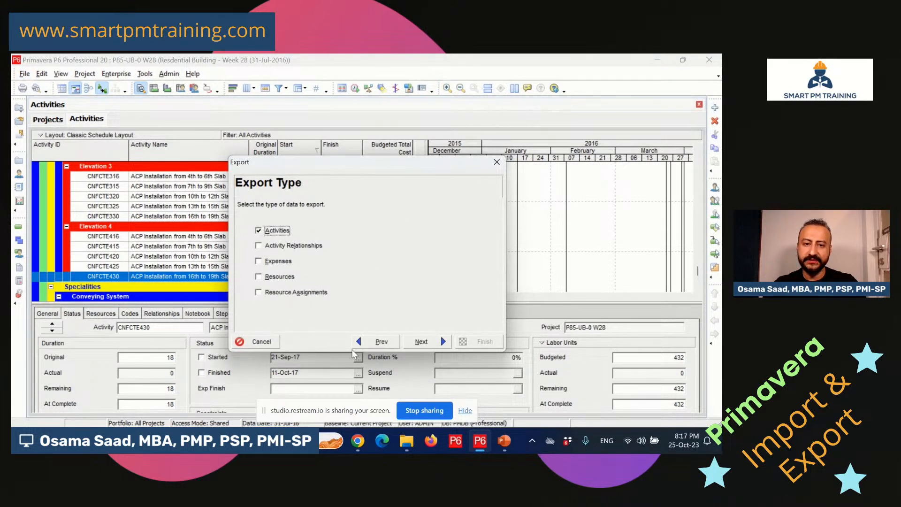
pyautogui.click(421, 342)
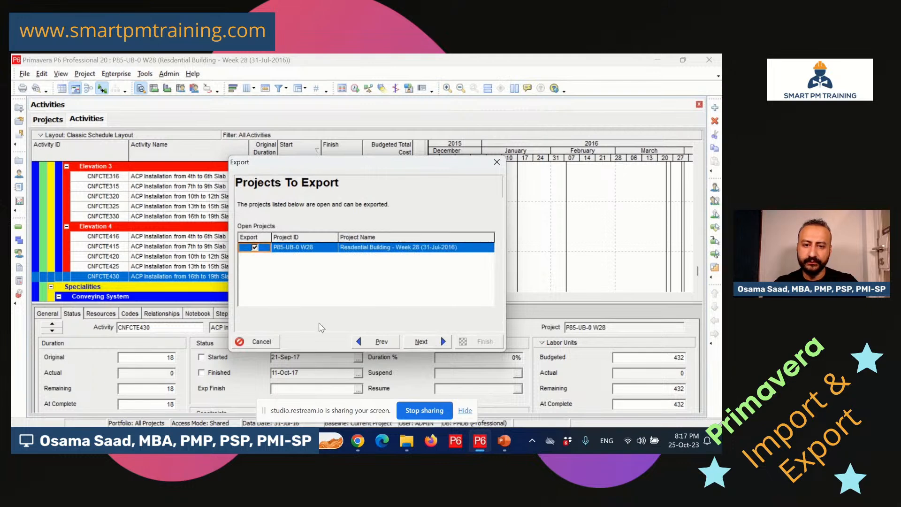
pyautogui.click(424, 343)
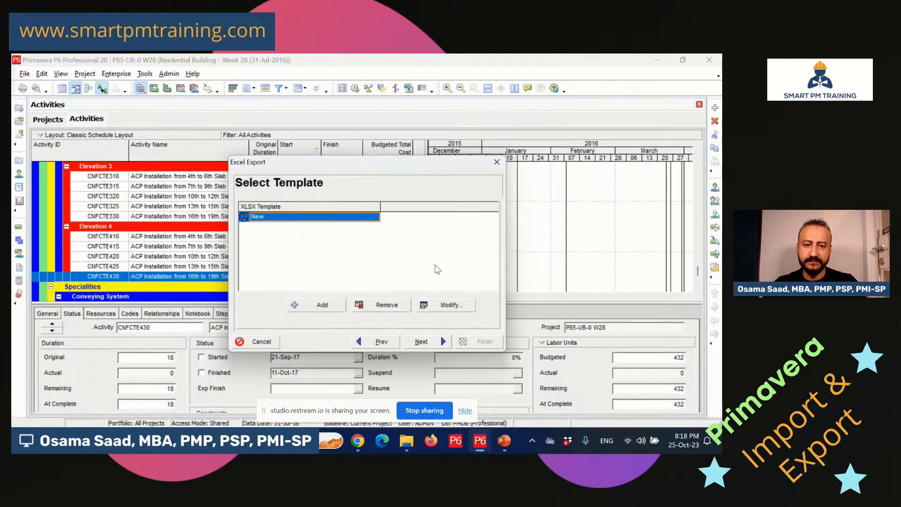
pyautogui.click(443, 305)
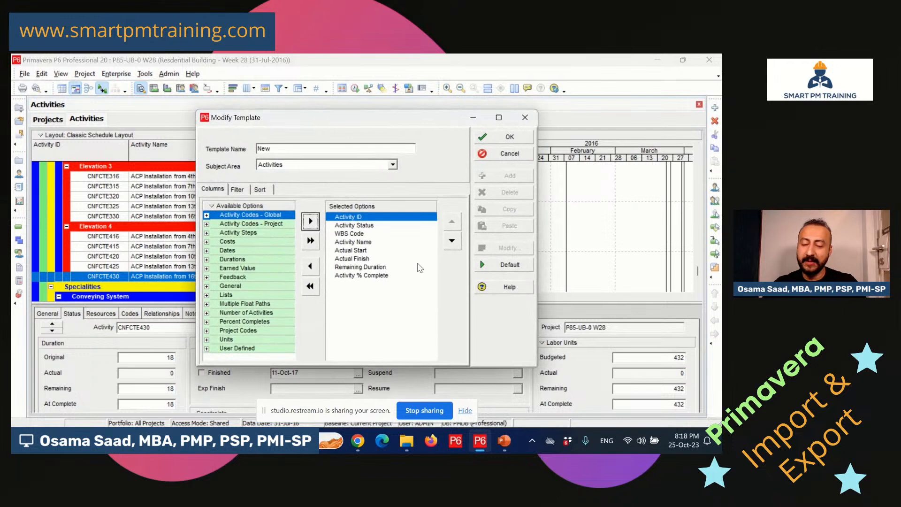
# Filter the New template by (Untitled Filter)_1, Activity Status not equal to Not Started, and save.
pyautogui.click(237, 190)
pyautogui.click(432, 353)
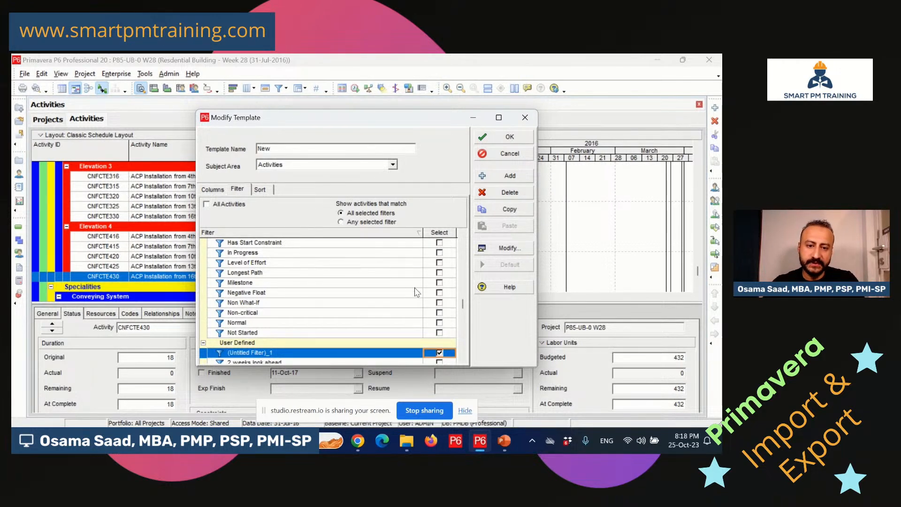
pyautogui.click(508, 248)
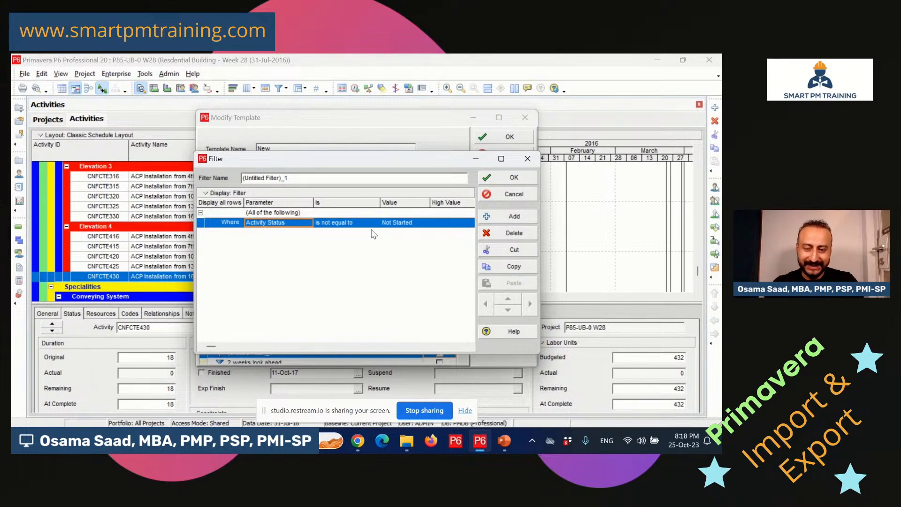
pyautogui.click(345, 226)
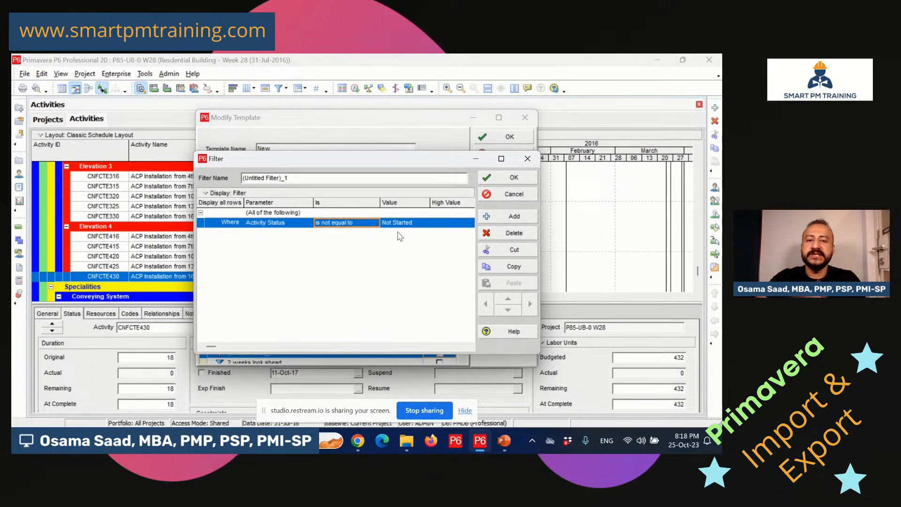
pyautogui.click(500, 180)
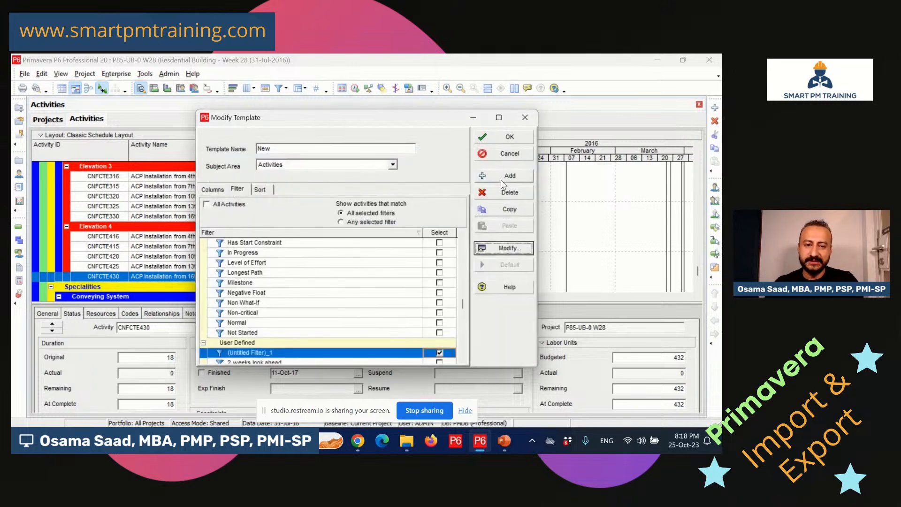
pyautogui.click(268, 190)
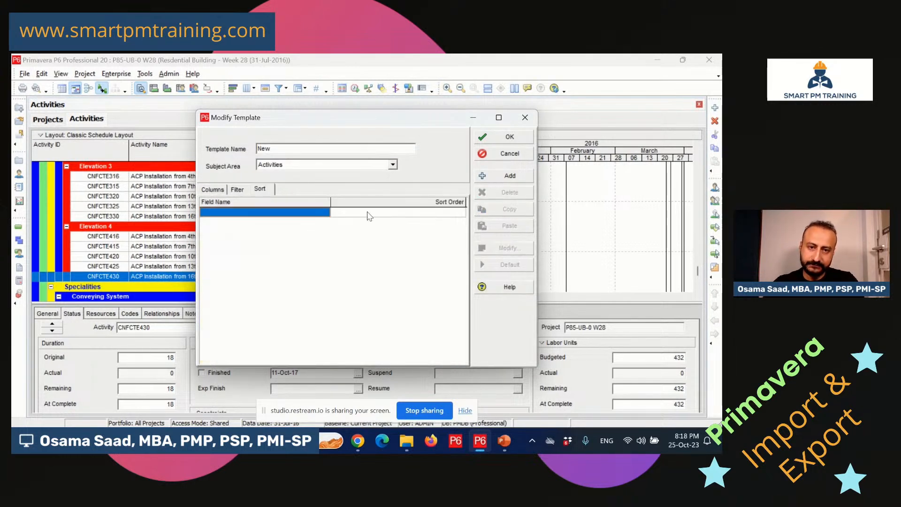
pyautogui.click(495, 133)
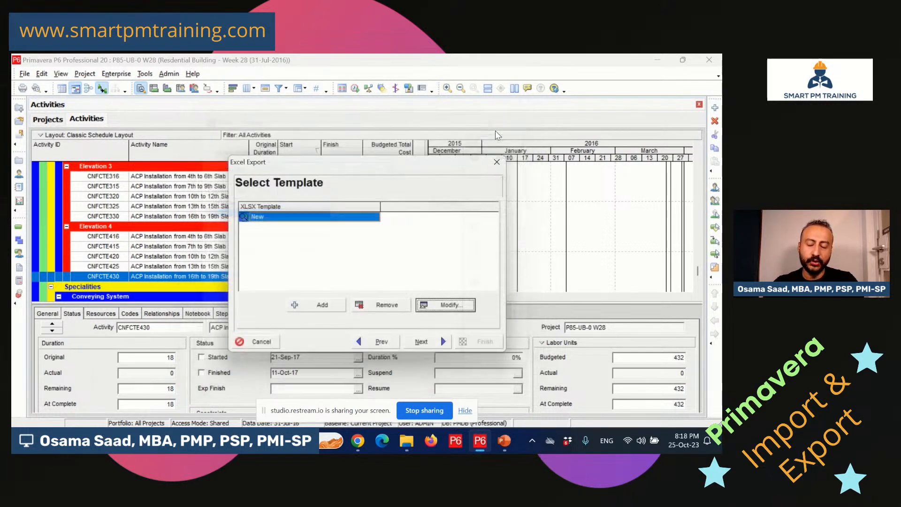
# Export the Week 28 activities to P85-UB-0 W28-Activities.xlsx and close the success message.
pyautogui.click(421, 342)
pyautogui.click(406, 237)
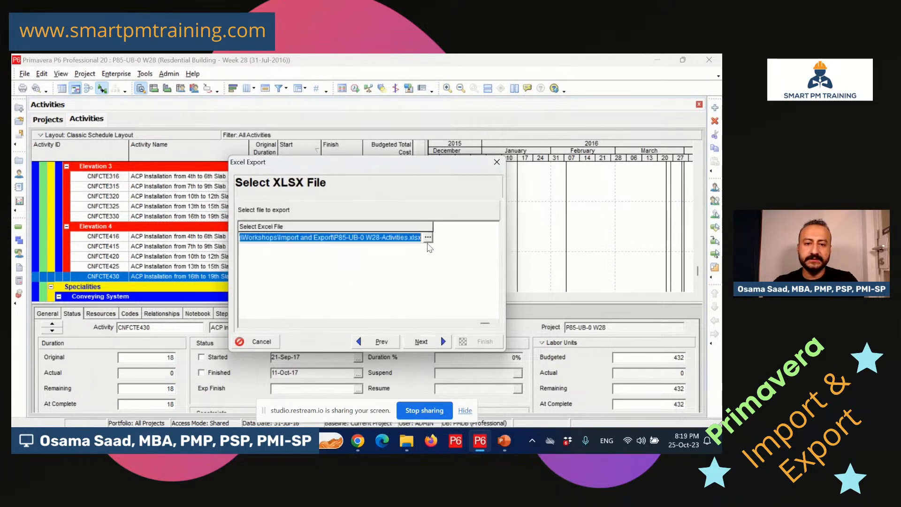
pyautogui.click(427, 237)
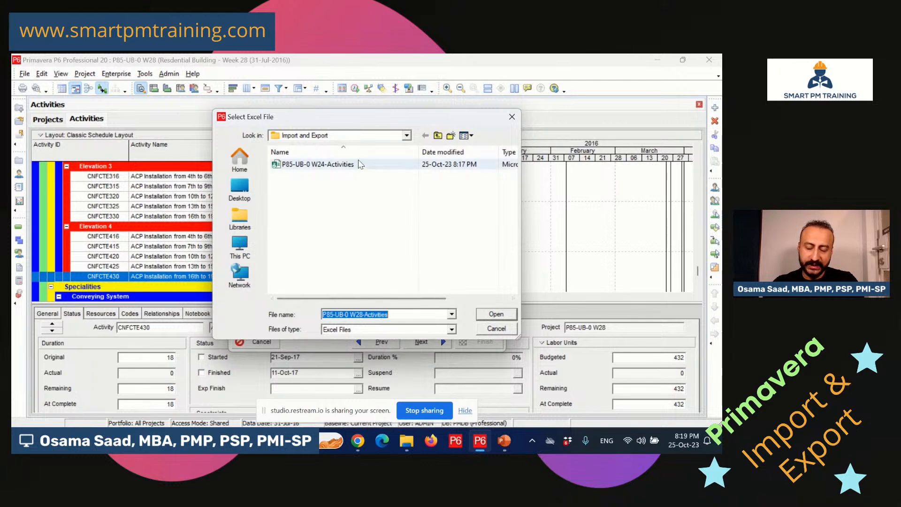
pyautogui.click(486, 315)
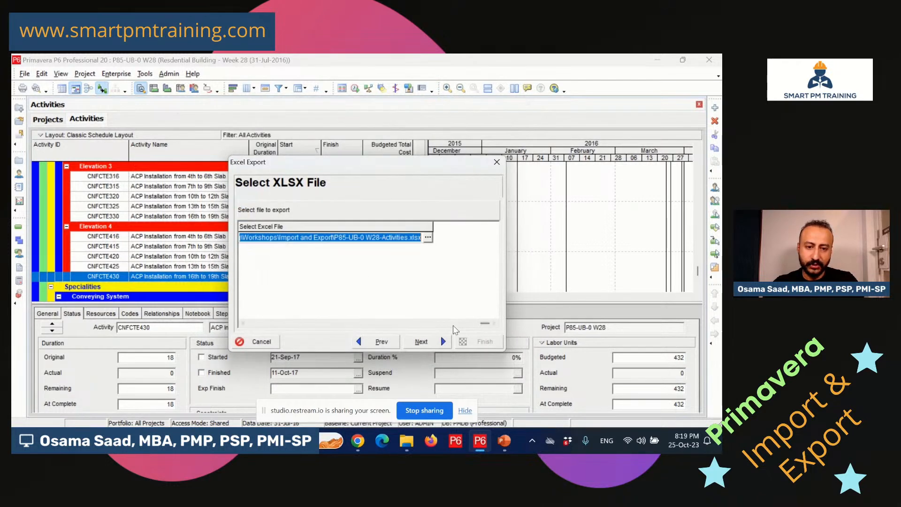
pyautogui.click(427, 341)
pyautogui.click(470, 345)
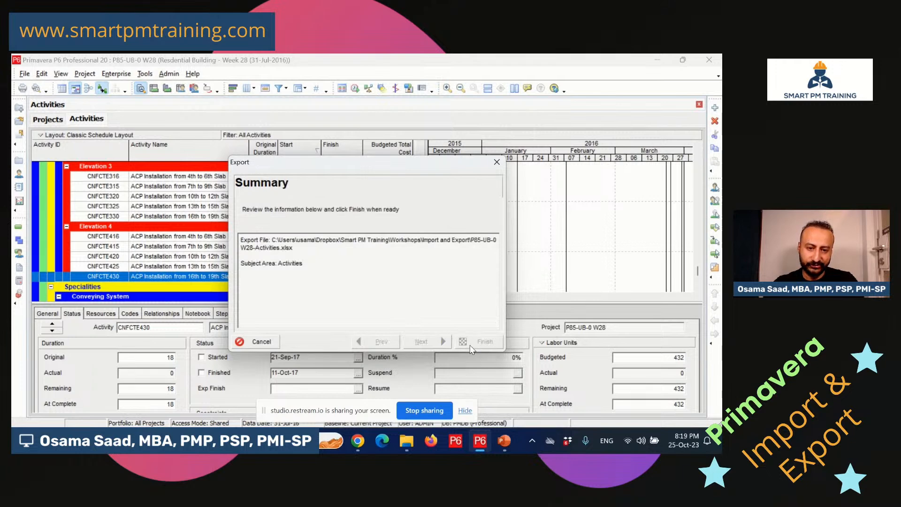
pyautogui.click(475, 342)
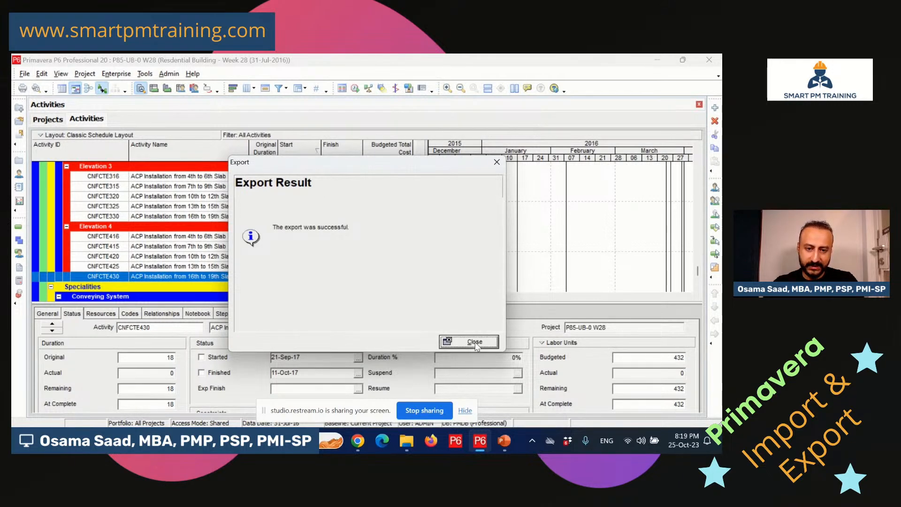
# Check the CNFCTE416 row's cells, including its Start date, then bring the Restream Studio Chrome window forward.
pyautogui.click(231, 238)
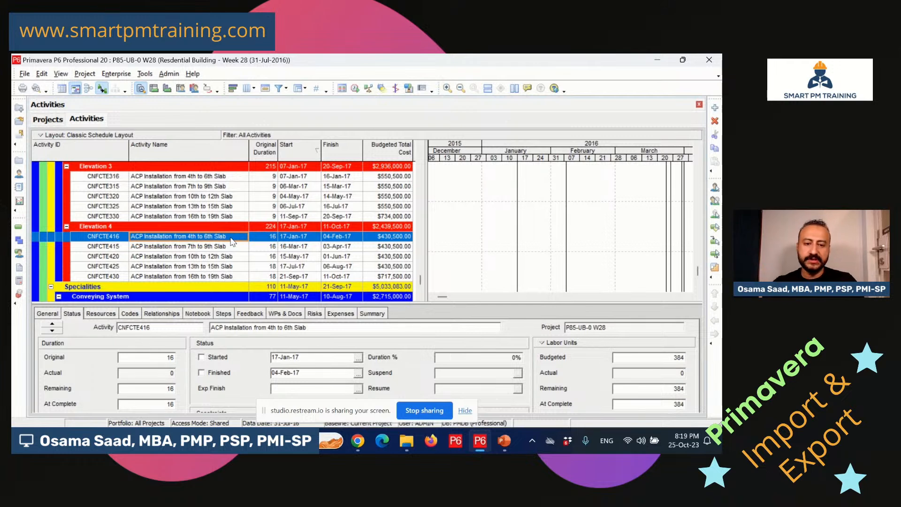
pyautogui.click(268, 236)
pyautogui.click(296, 236)
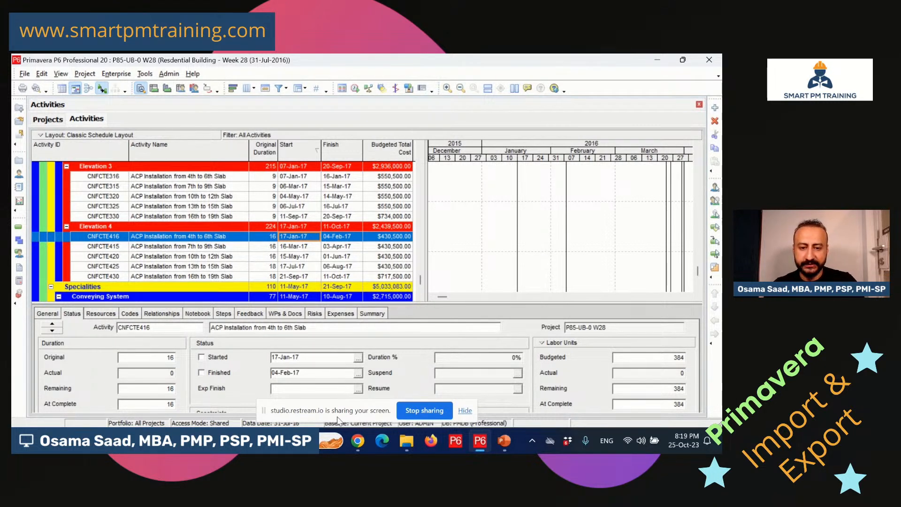
pyautogui.moveTo(358, 442)
pyautogui.click(269, 373)
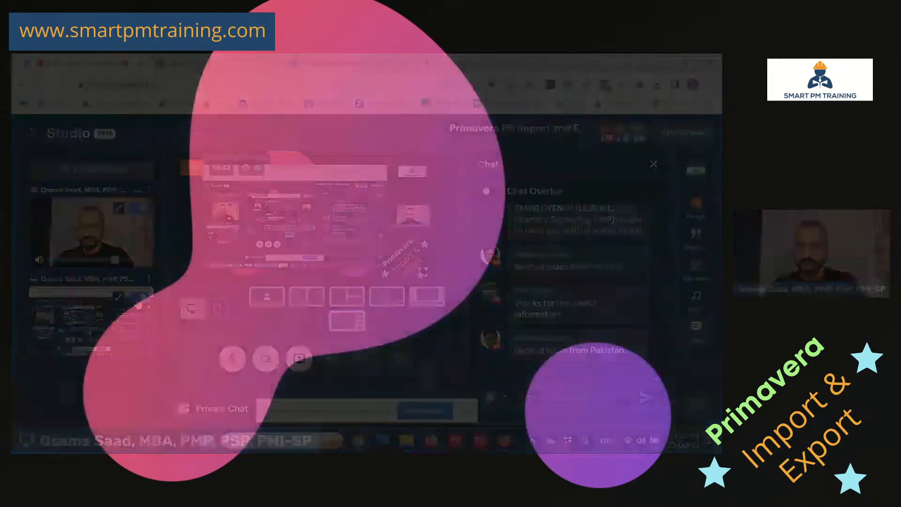
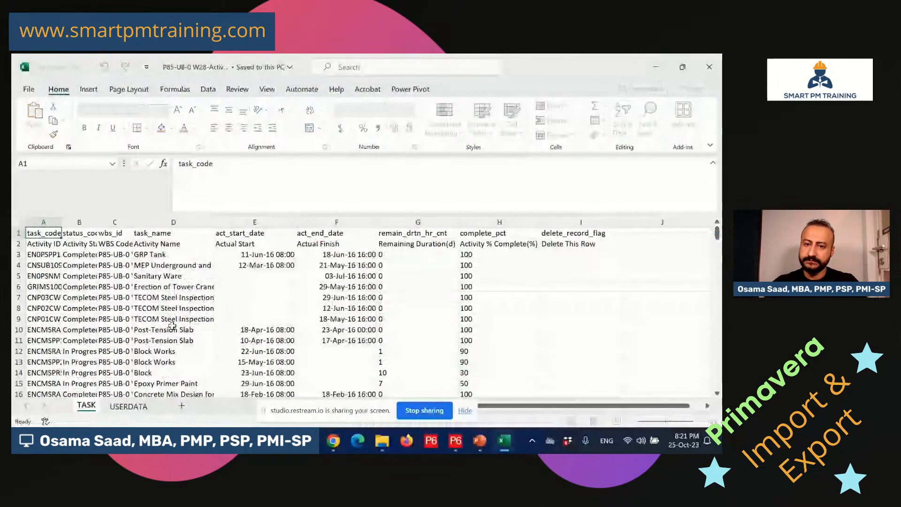
# Compare actual dates between the W28 and W24 workbooks, noting row 3's empty actual start.
pyautogui.click(292, 275)
pyautogui.click(335, 284)
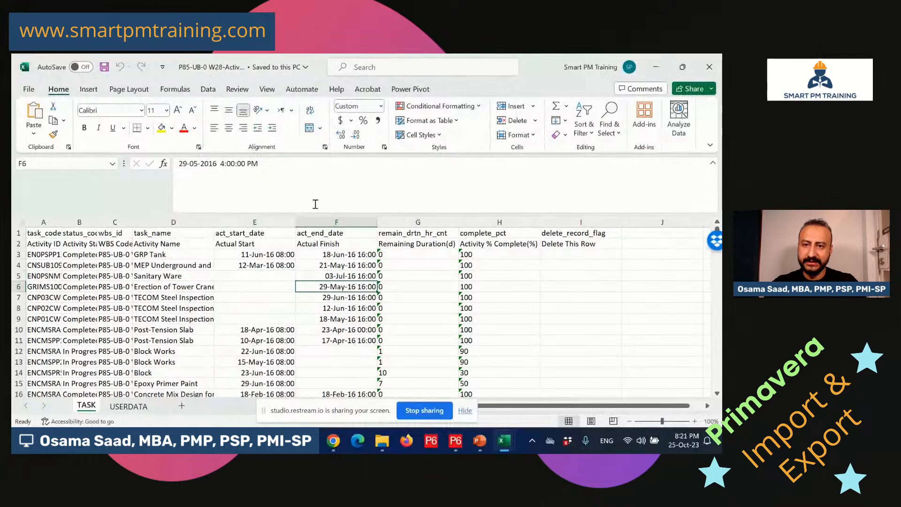
pyautogui.hotkey('alt', 'Tab')
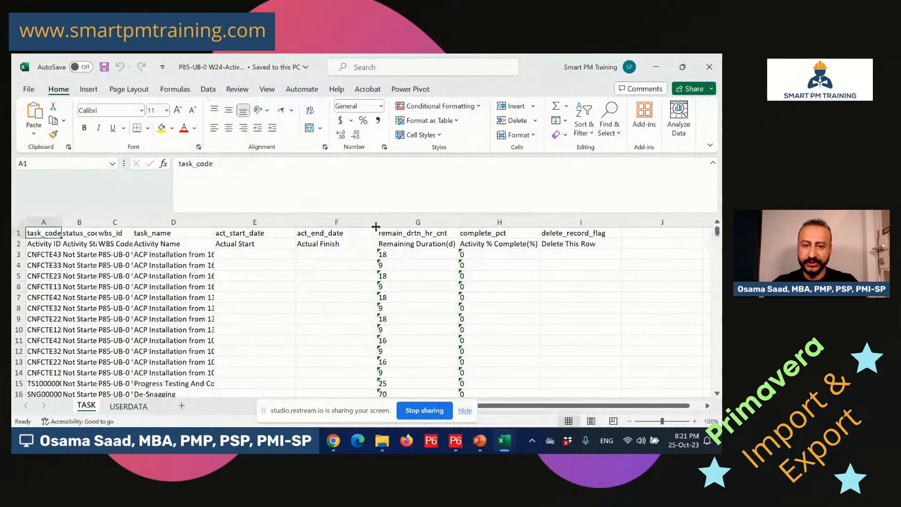
pyautogui.hotkey('alt', 'Tab')
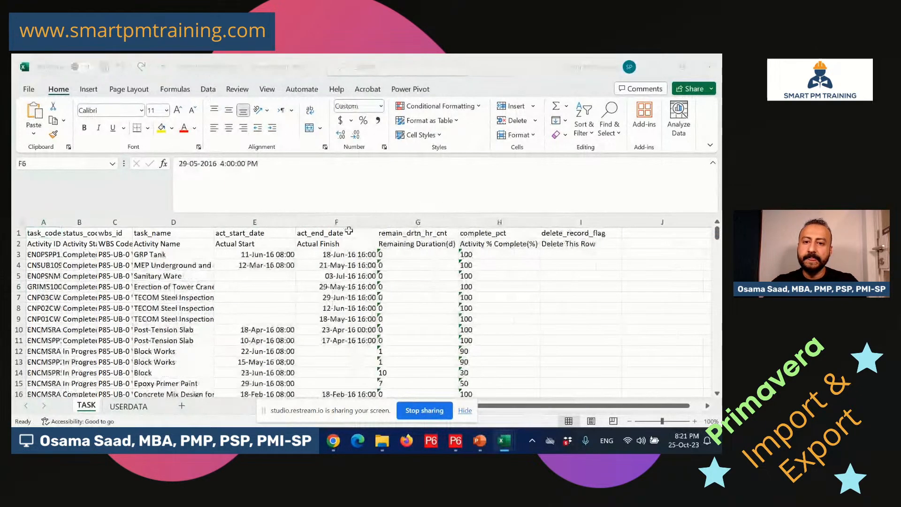
pyautogui.hotkey('alt', 'Tab')
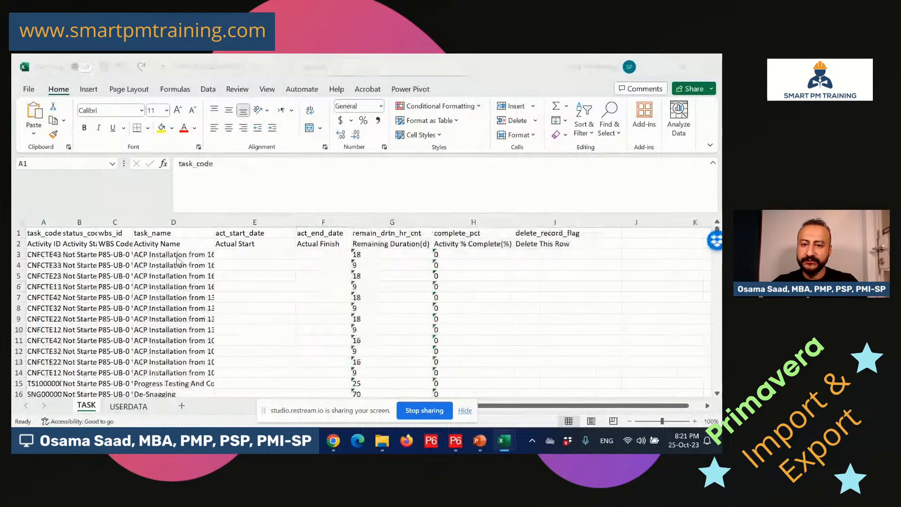
pyautogui.click(254, 256)
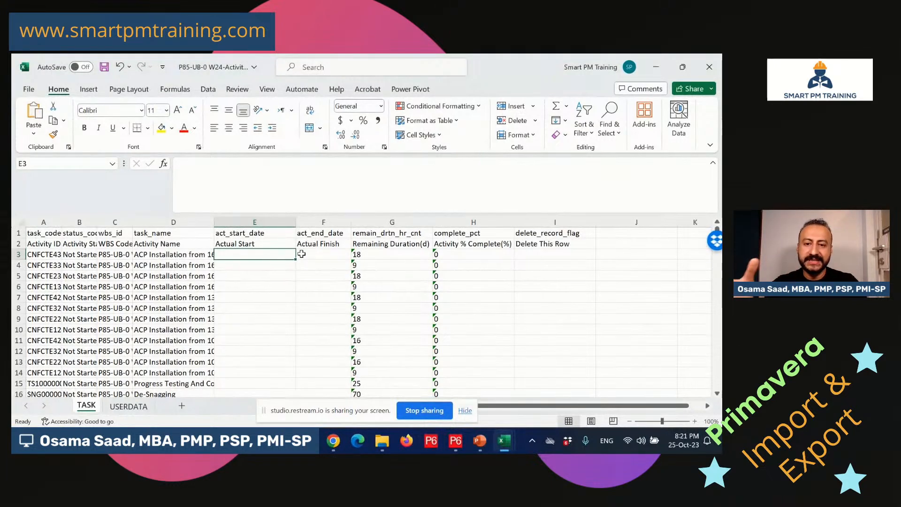
# AutoFit columns A to H on the W24 sheet and select status cell B3.
pyautogui.moveTo(52, 220); pyautogui.dragTo(470, 240)
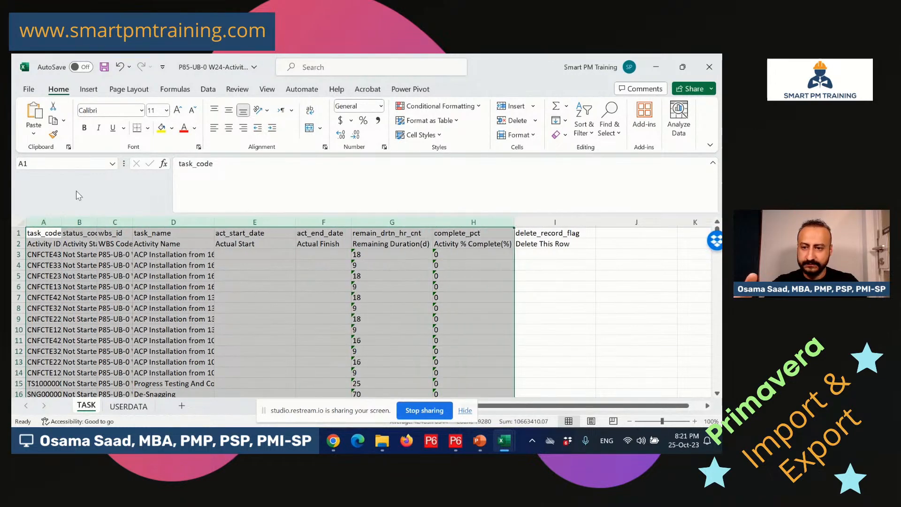
pyautogui.doubleClick(93, 220)
pyautogui.click(144, 270)
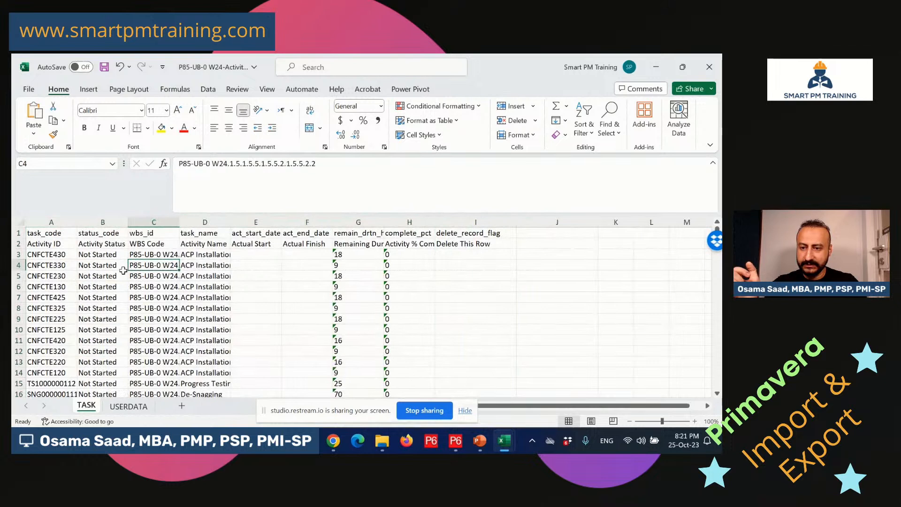
pyautogui.click(99, 252)
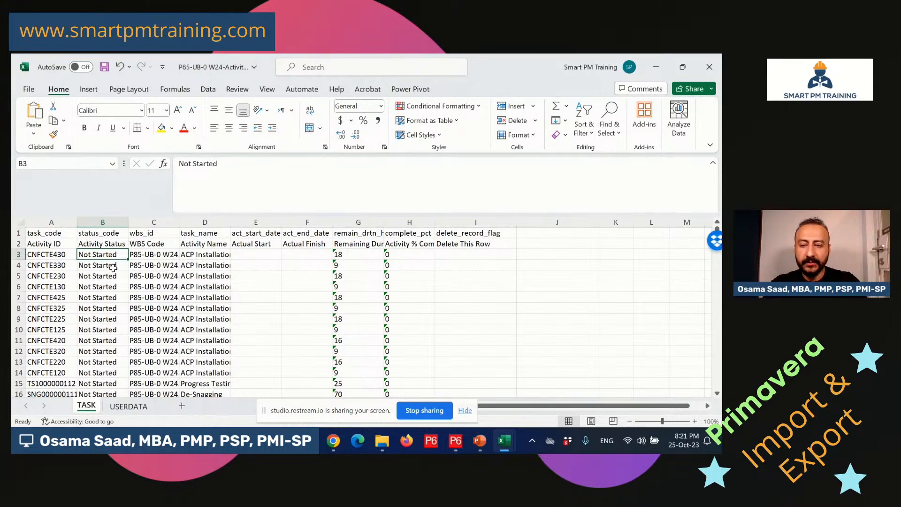
# Begin a VLOOKUP formula in cell B3 with its Function Arguments dialog showing.
pyautogui.write('=')
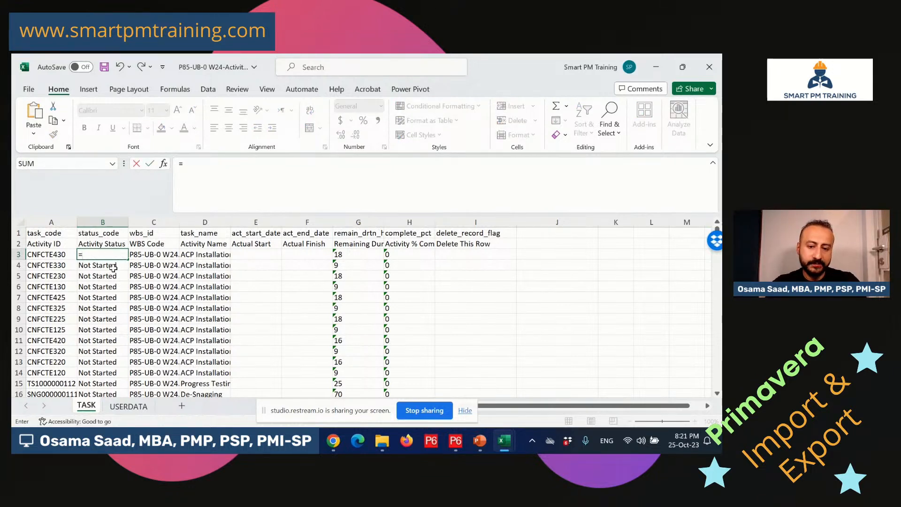
pyautogui.write('vlook')
pyautogui.doubleClick(111, 266)
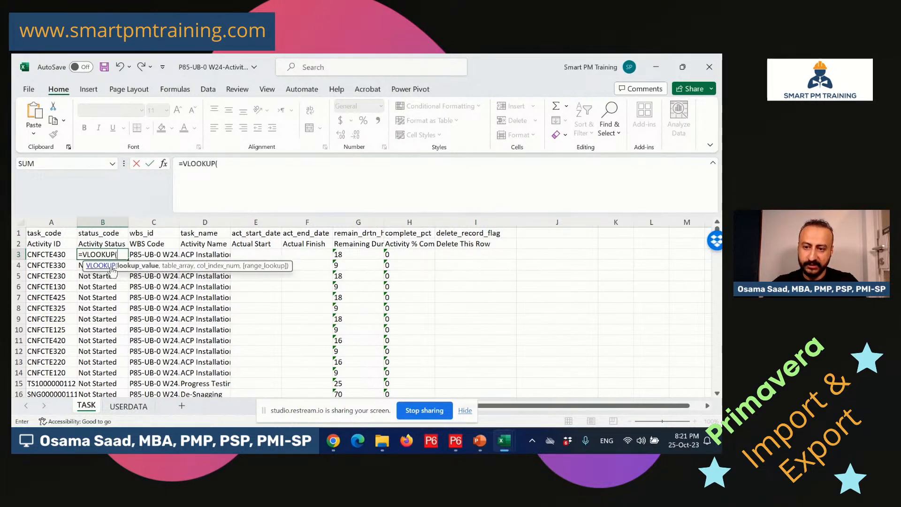
pyautogui.click(164, 164)
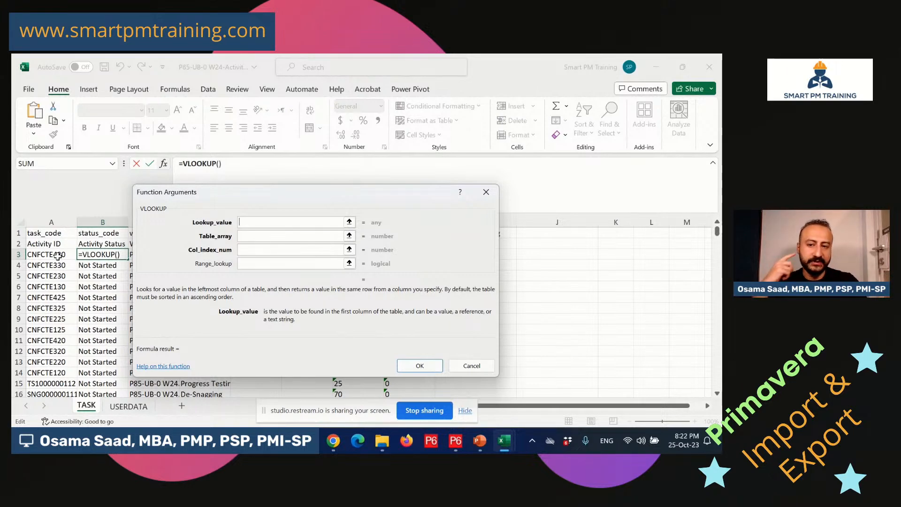
# Set lookup value A3 and table array '[W28]TASK'!A$1:H$192 with rows locked.
pyautogui.moveTo(184, 192); pyautogui.dragTo(251, 221)
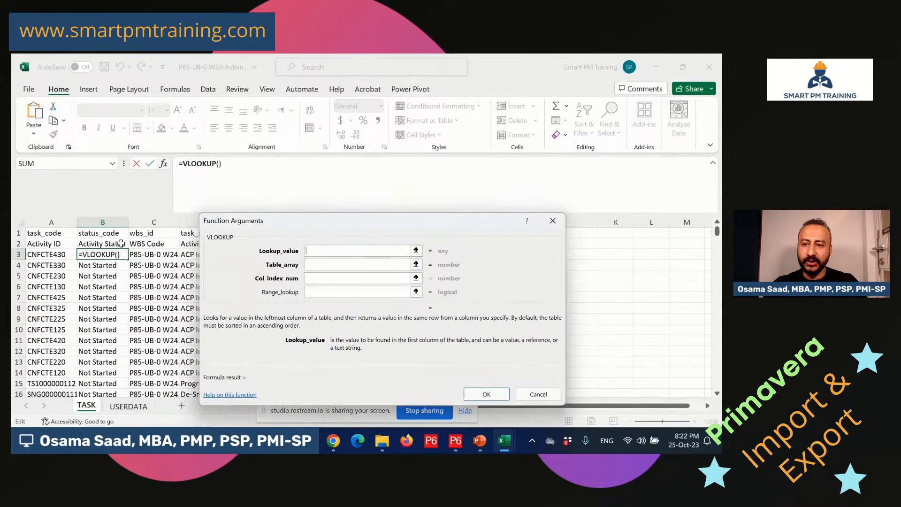
pyautogui.click(58, 256)
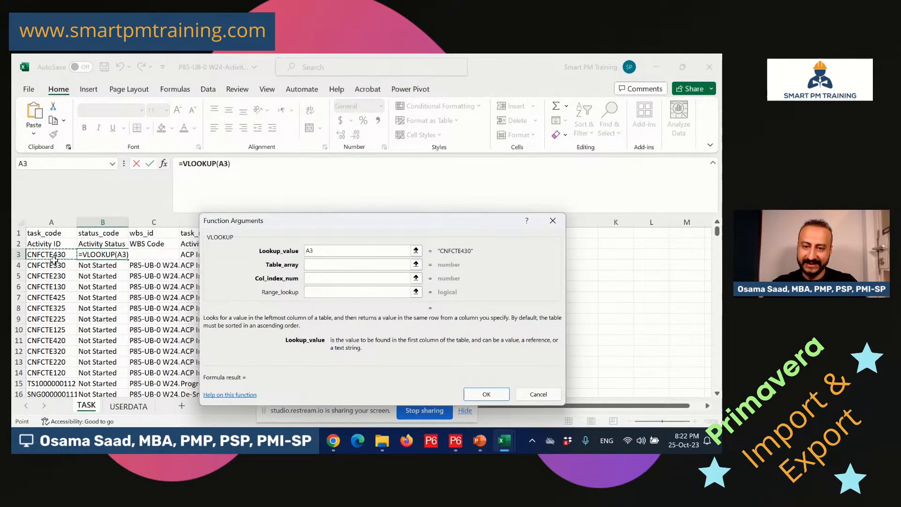
pyautogui.click(322, 265)
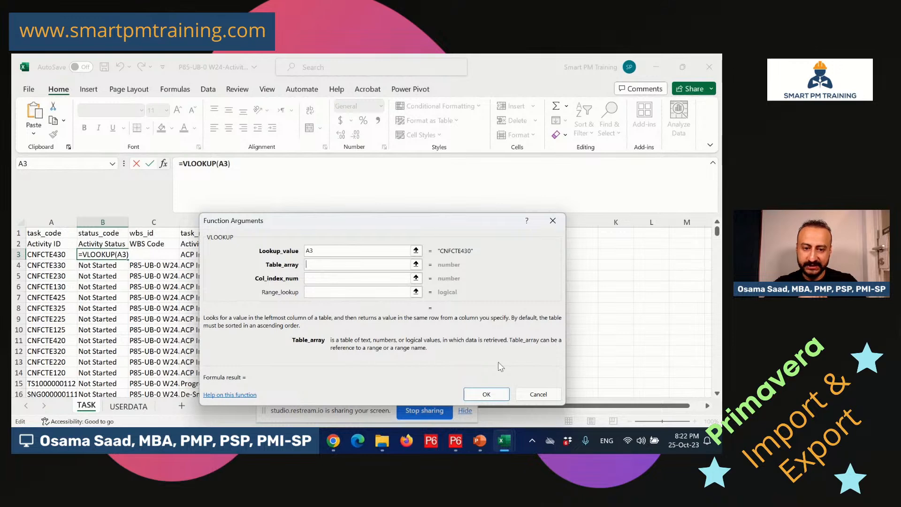
pyautogui.moveTo(503, 444)
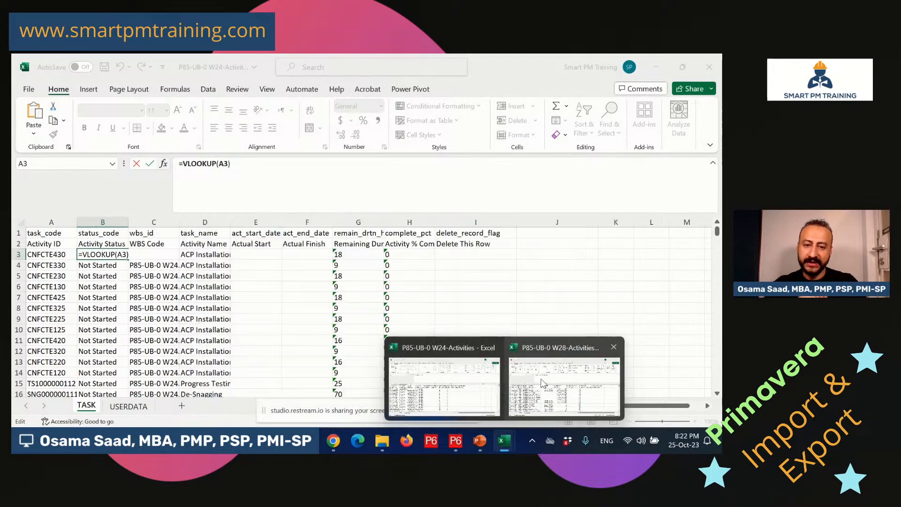
pyautogui.click(543, 383)
pyautogui.moveTo(40, 236); pyautogui.dragTo(511, 233)
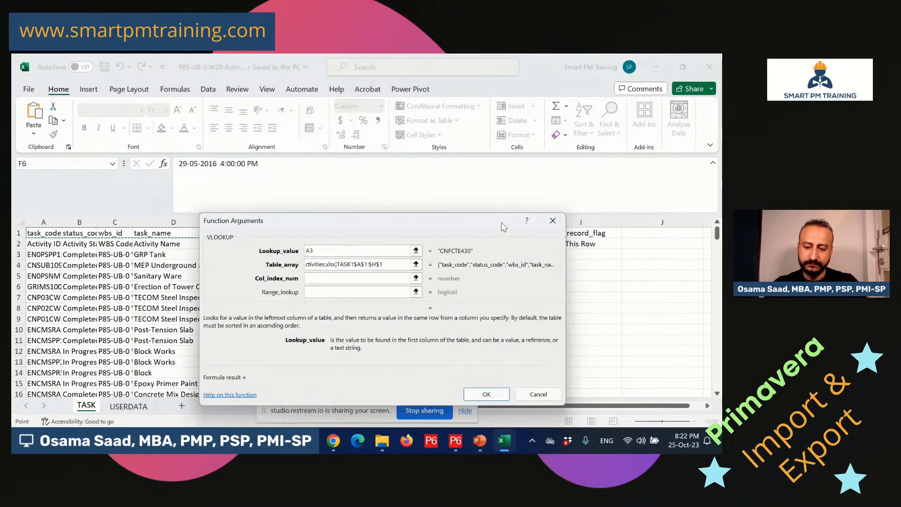
pyautogui.hotkey('ctrl', 'shift', 'Down')
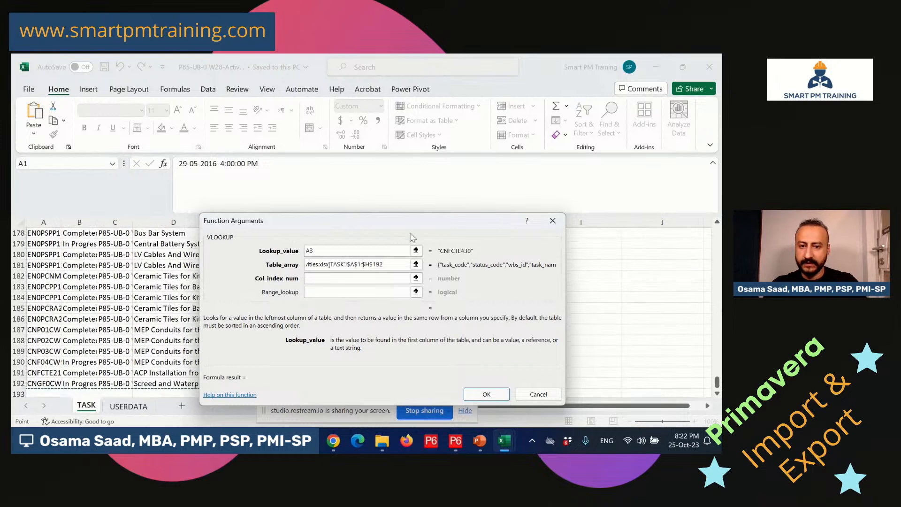
pyautogui.moveTo(395, 265); pyautogui.dragTo(255, 264)
pyautogui.press('F4')
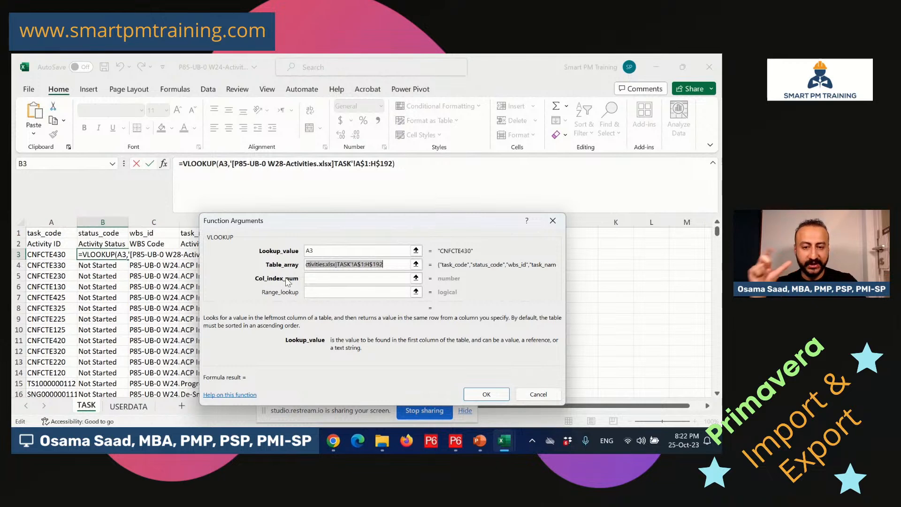
# Return column 2 with exact match 0 and confirm the B3 formula.
pyautogui.click(321, 280)
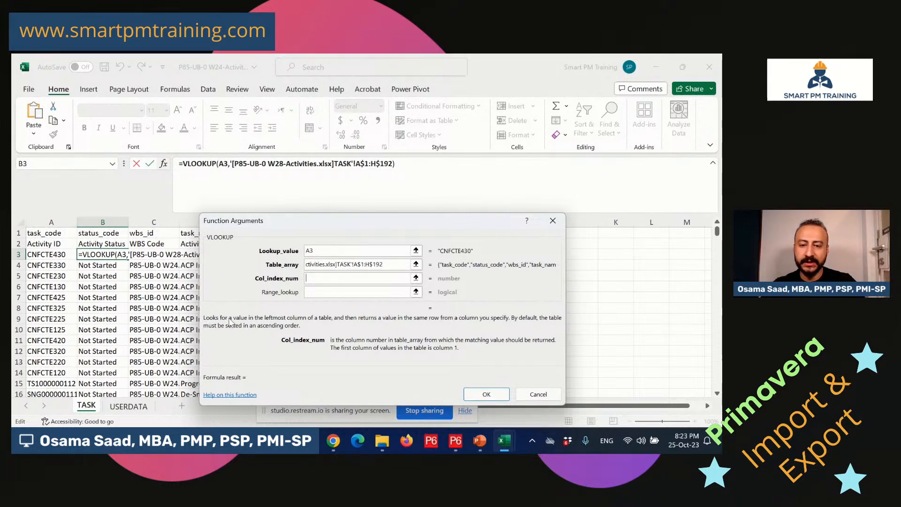
pyautogui.write('2')
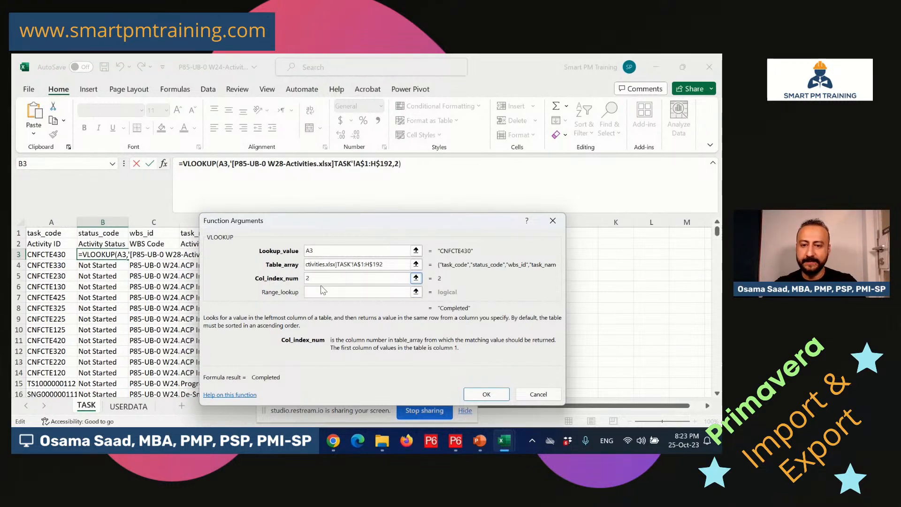
pyautogui.click(323, 292)
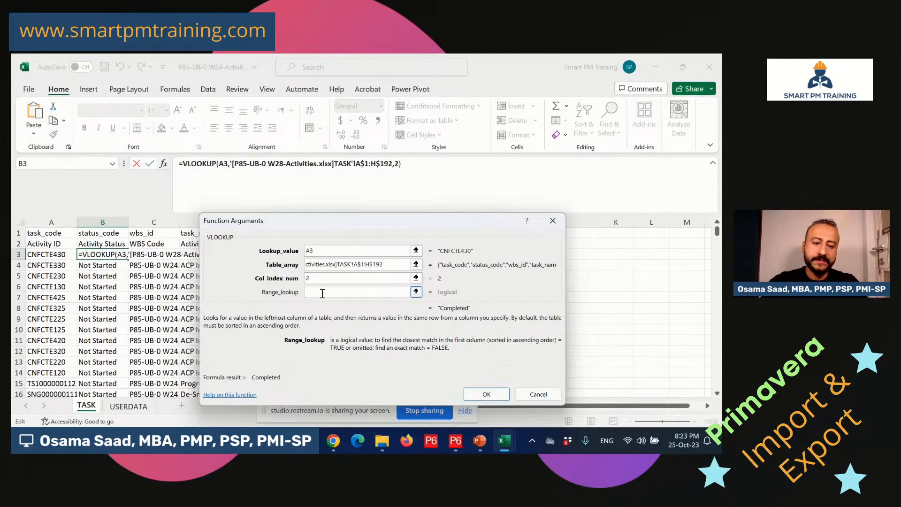
pyautogui.write('0')
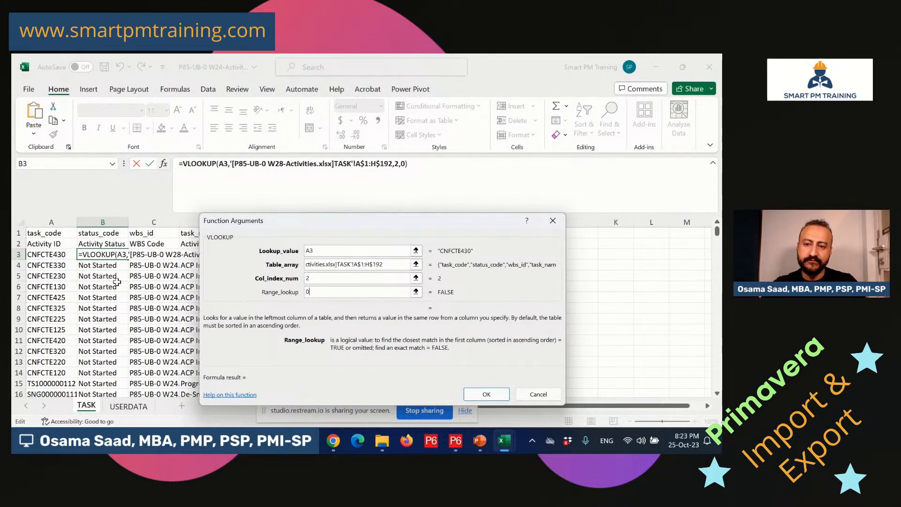
pyautogui.click(488, 394)
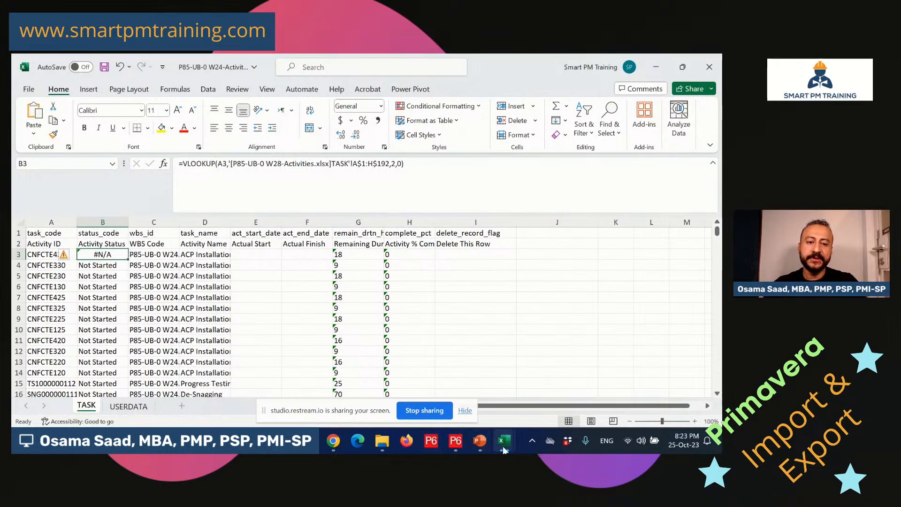
# Copy the B3 lookup down column B and check rows 21 and 32 returning Completed.
pyautogui.moveTo(503, 449)
pyautogui.click(563, 383)
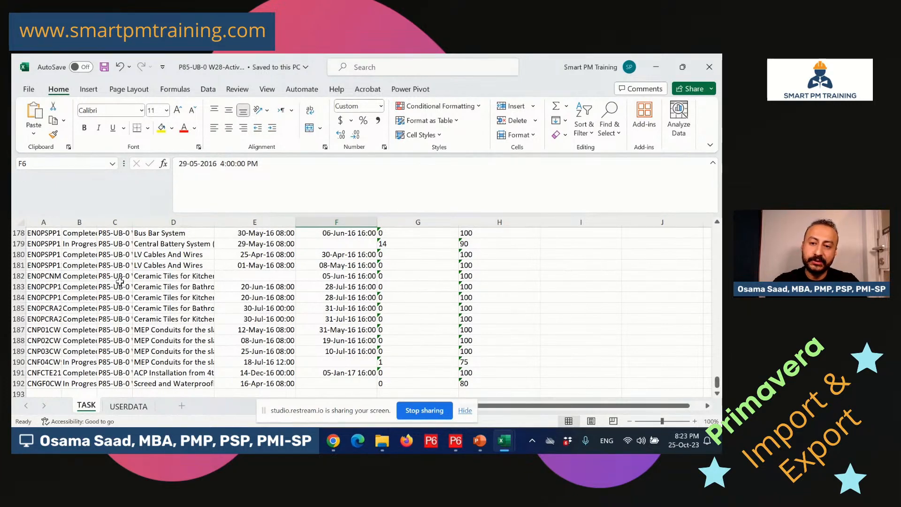
pyautogui.hotkey('alt', 'Tab')
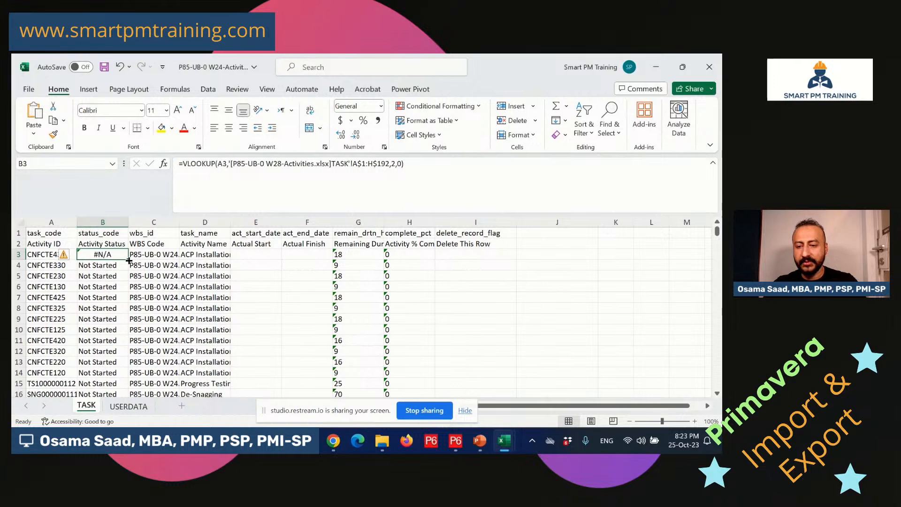
pyautogui.doubleClick(128, 260)
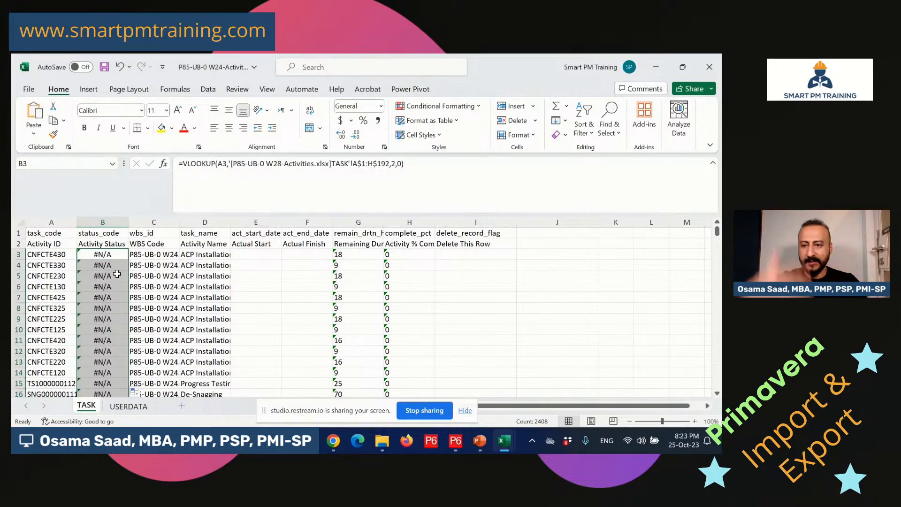
pyautogui.scroll(-10, 113, 290)
pyautogui.scroll(1, 103, 289)
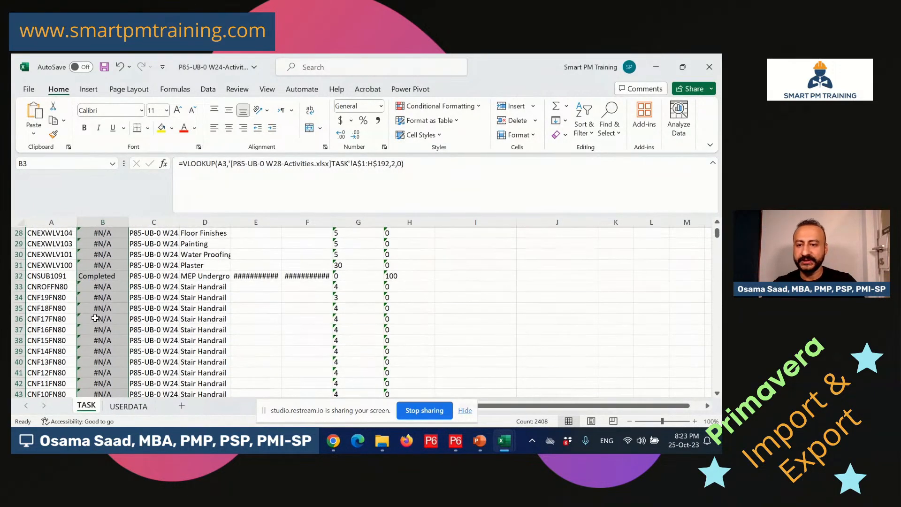
pyautogui.click(108, 277)
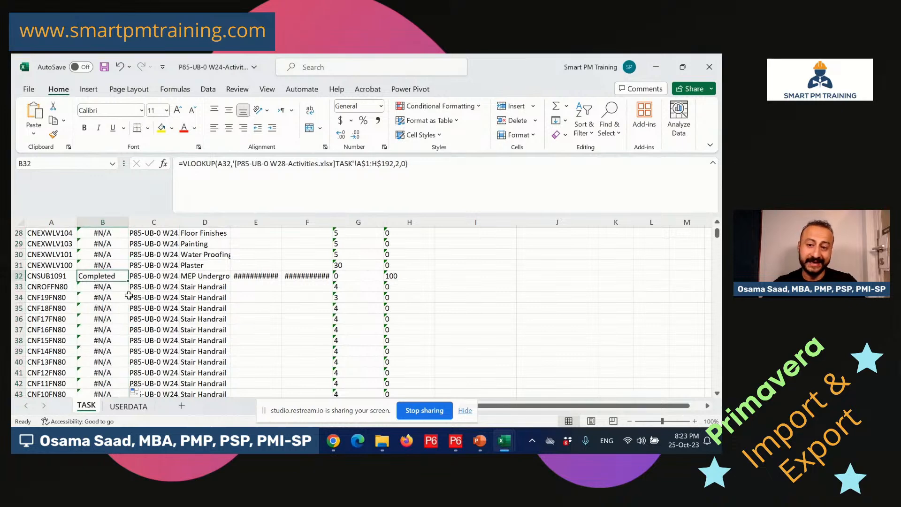
pyautogui.scroll(3, 128, 295)
pyautogui.click(115, 257)
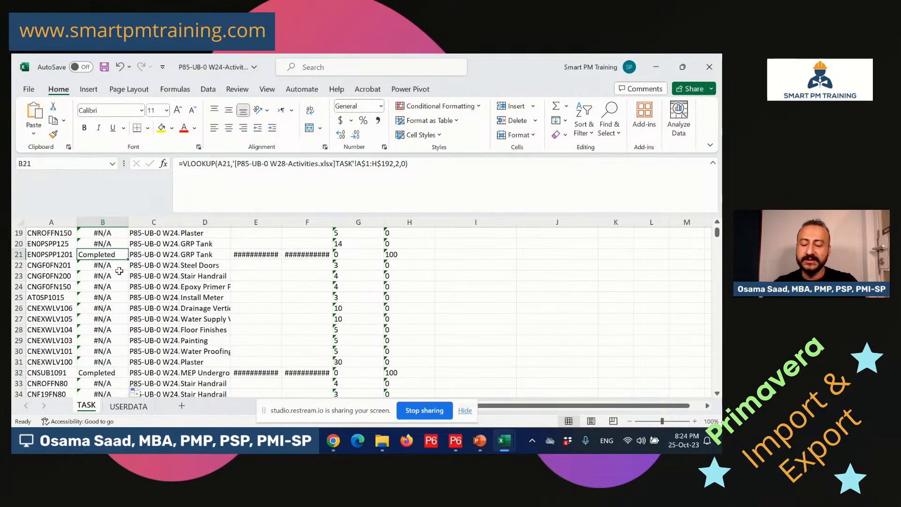
pyautogui.scroll(6, 126, 284)
pyautogui.scroll(-3, 126, 282)
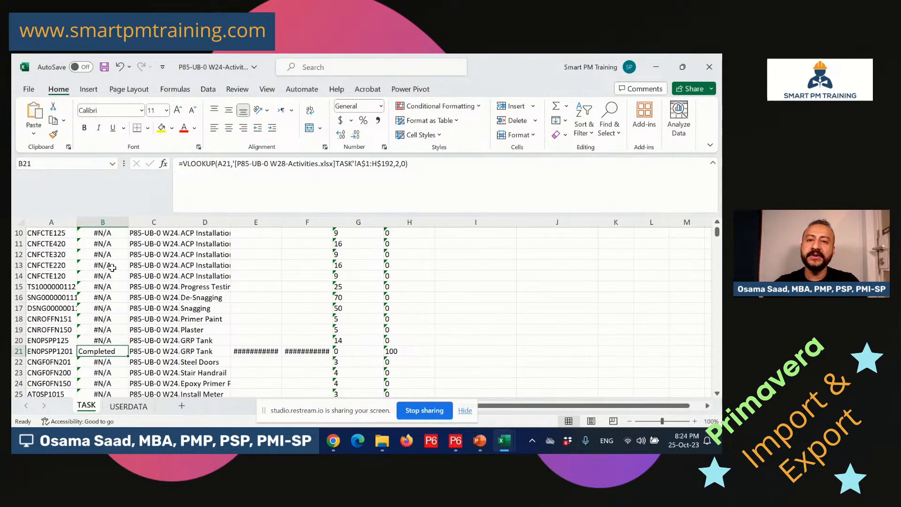
pyautogui.scroll(3, 105, 268)
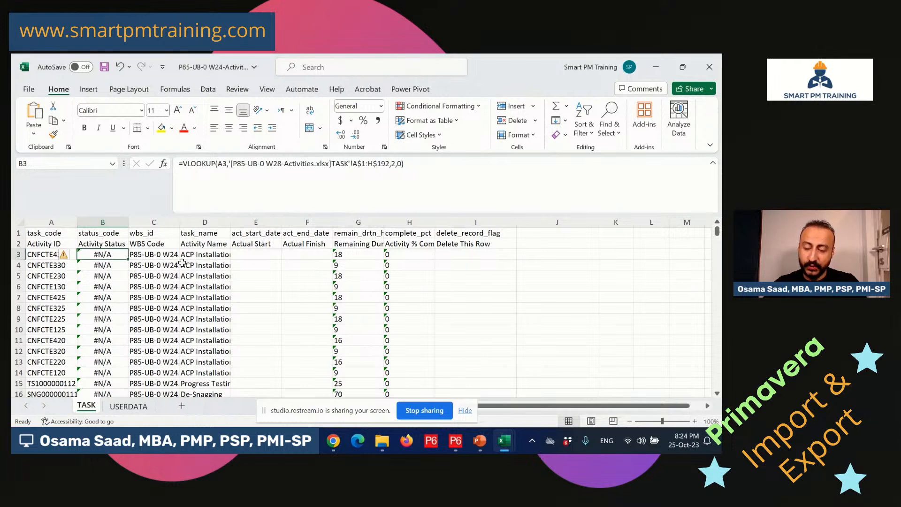
# Compare both workbooks and widen column C to show full WBS codes.
pyautogui.click(253, 255)
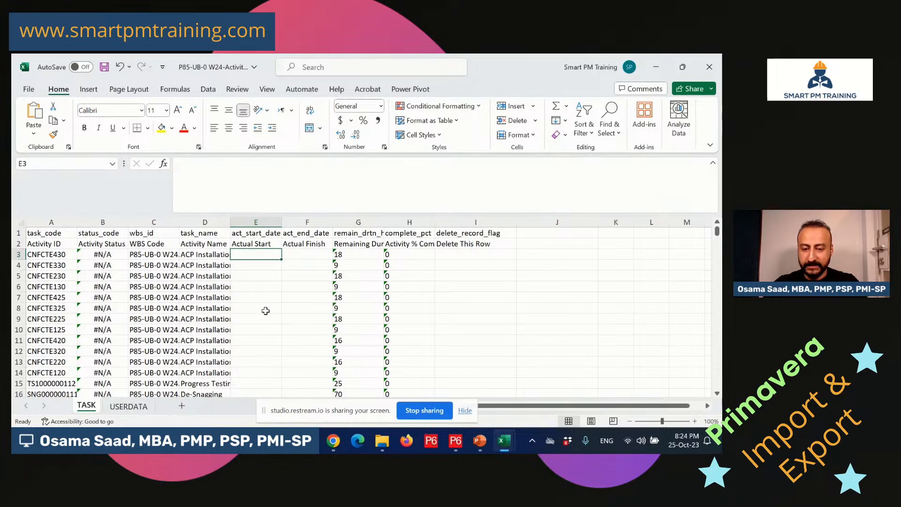
pyautogui.click(510, 445)
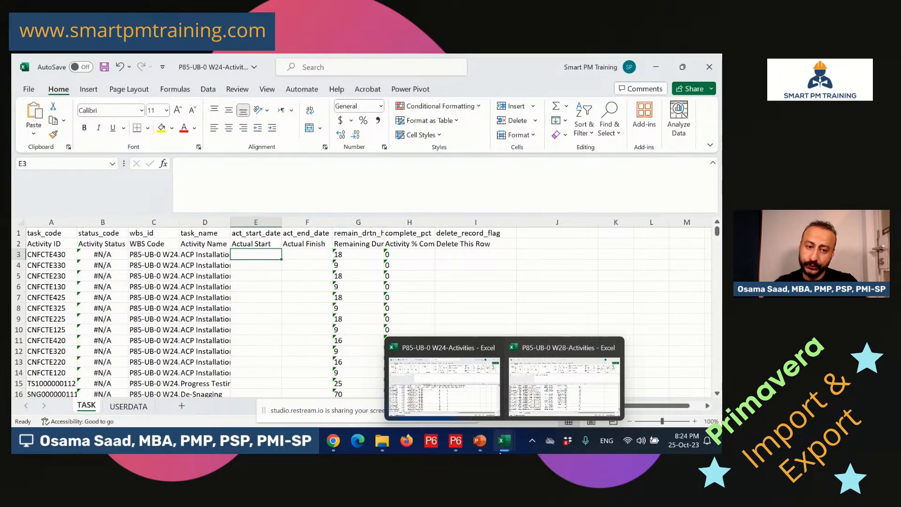
pyautogui.click(563, 381)
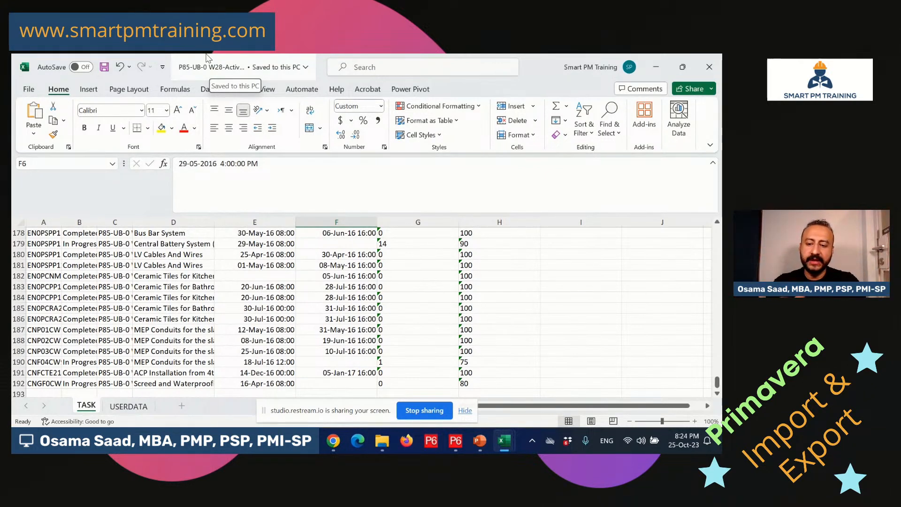
pyautogui.hotkey('alt', 'Tab')
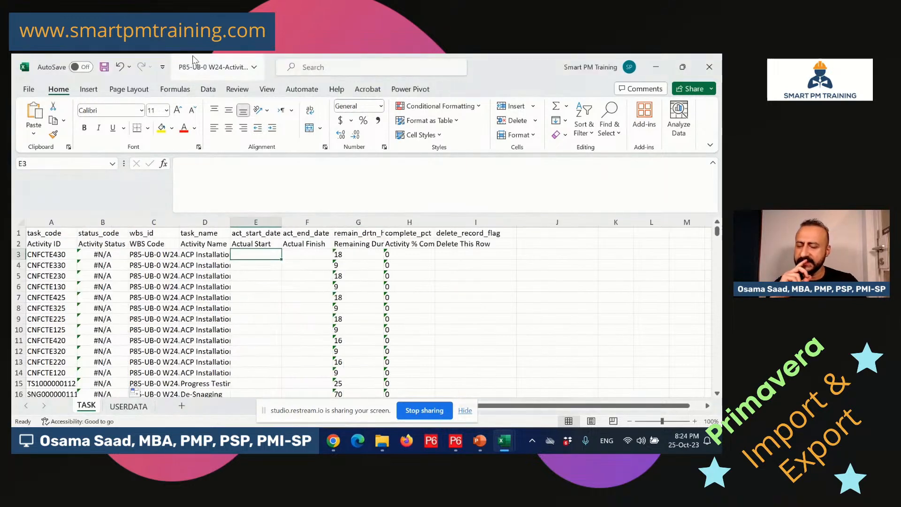
pyautogui.click(161, 284)
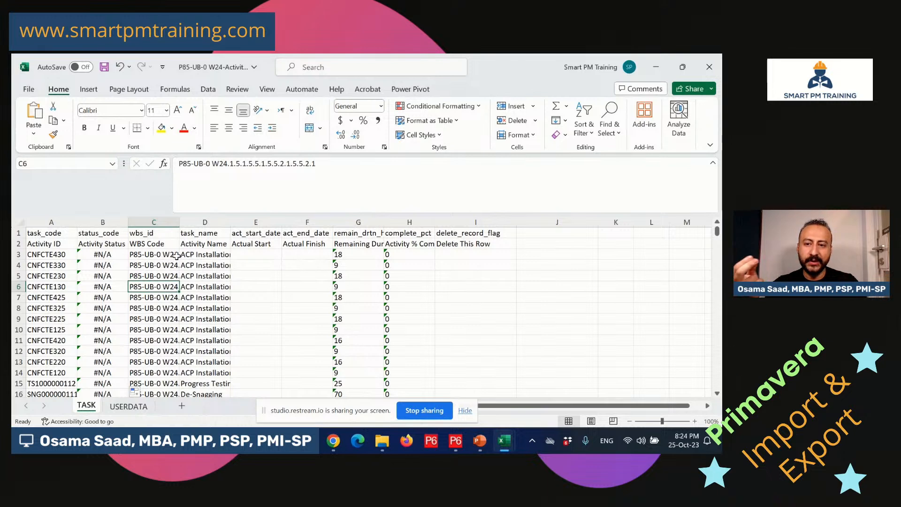
pyautogui.moveTo(184, 222); pyautogui.dragTo(206, 222)
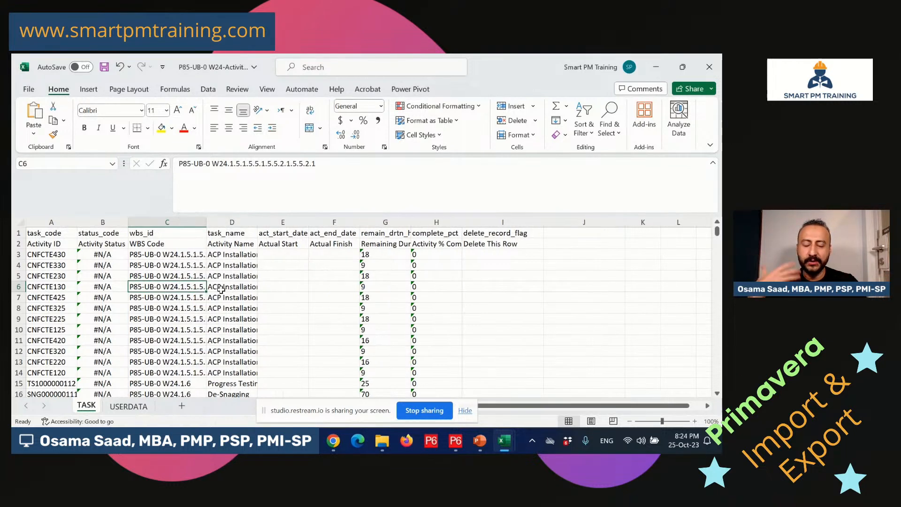
pyautogui.click(244, 320)
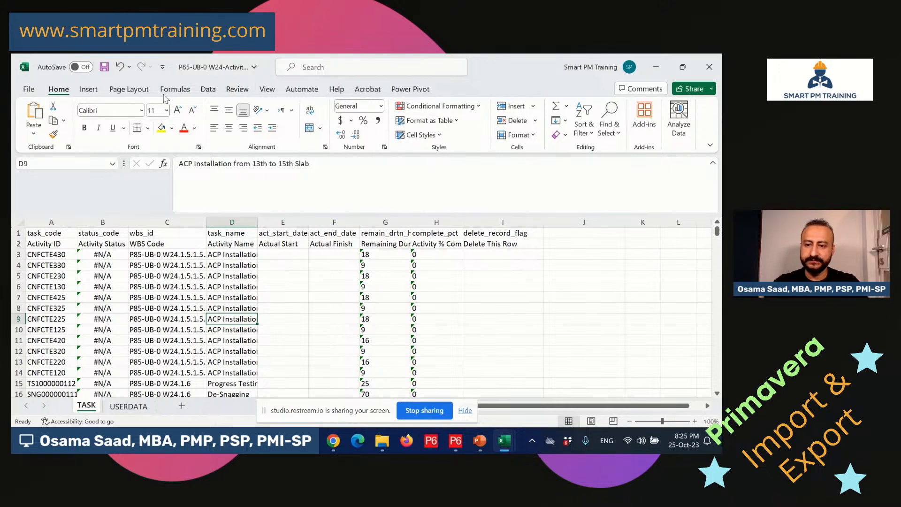
# Start a VLOOKUP formula in Actual Start cell E3 with its Function Arguments showing.
pyautogui.click(283, 256)
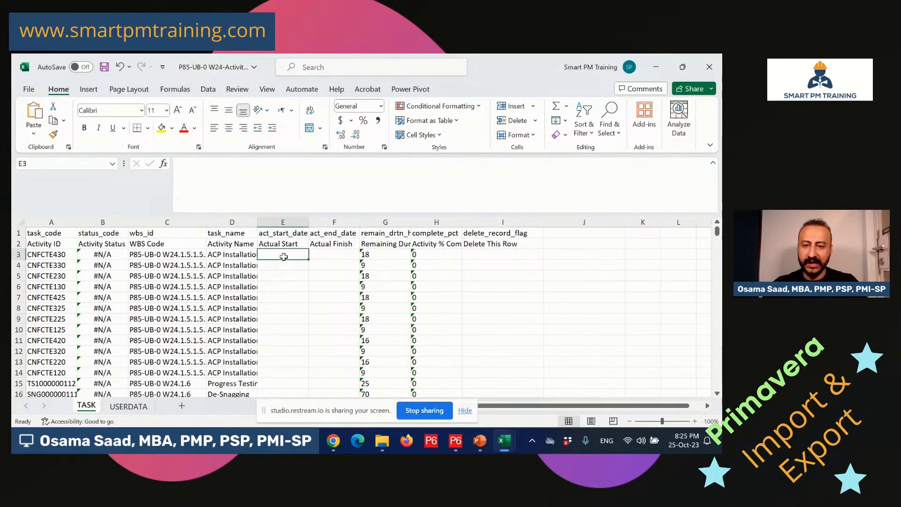
pyautogui.write('=vloo')
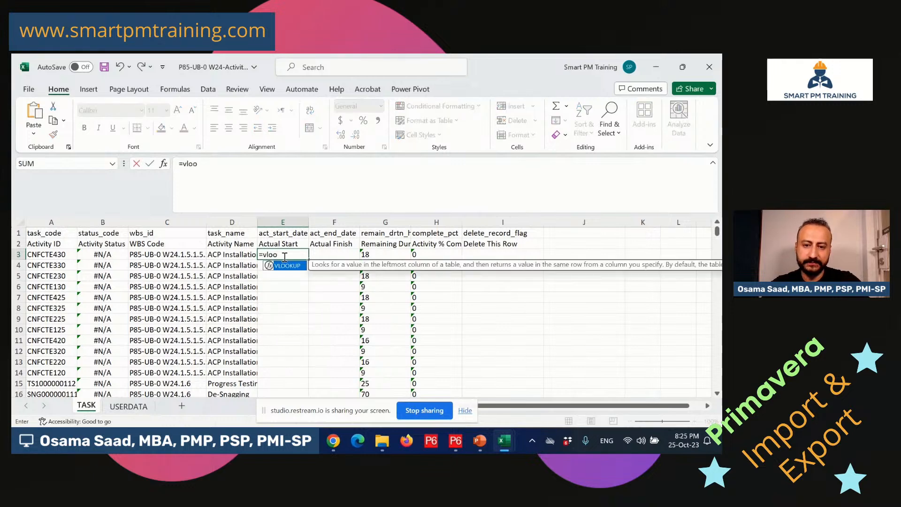
pyautogui.press('Return')
pyautogui.doubleClick(294, 253)
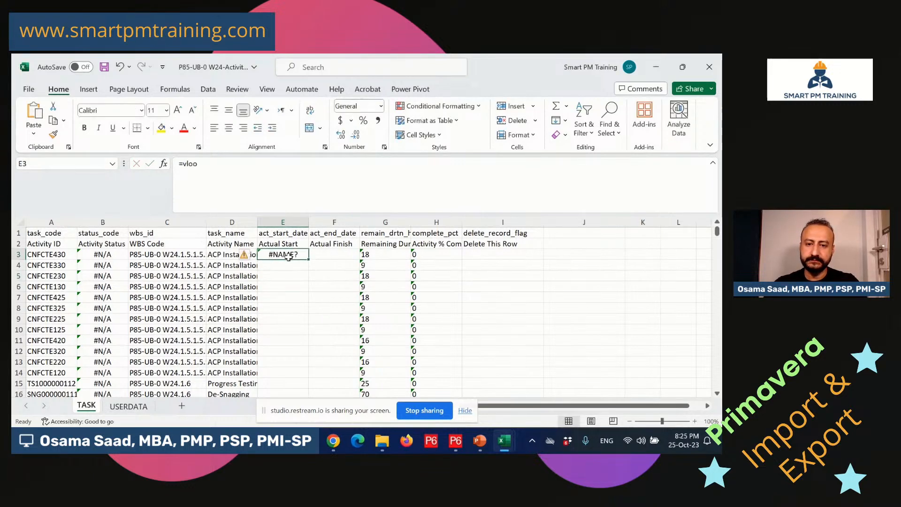
pyautogui.write('k')
pyautogui.press('Tab')
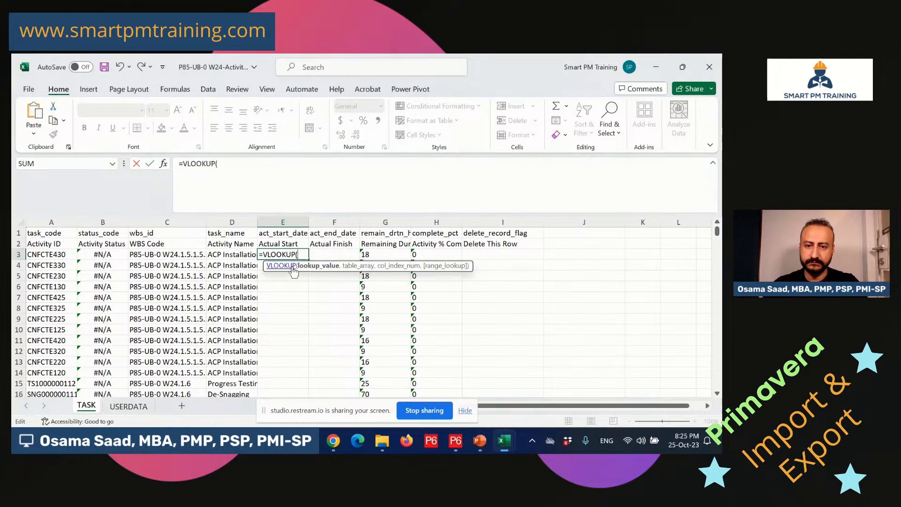
pyautogui.click(163, 163)
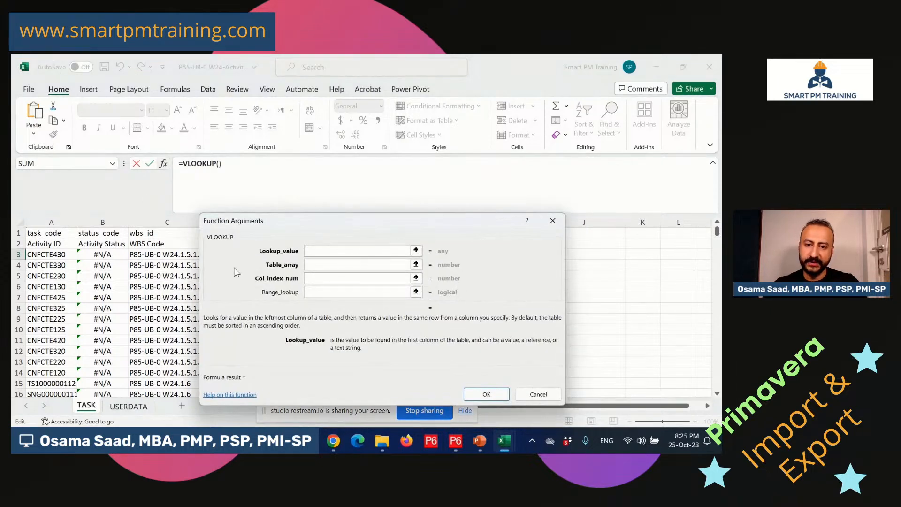
# Set lookup value A3 and table array '[W28]TASK'!A$1:H$192 for E3.
pyautogui.click(67, 256)
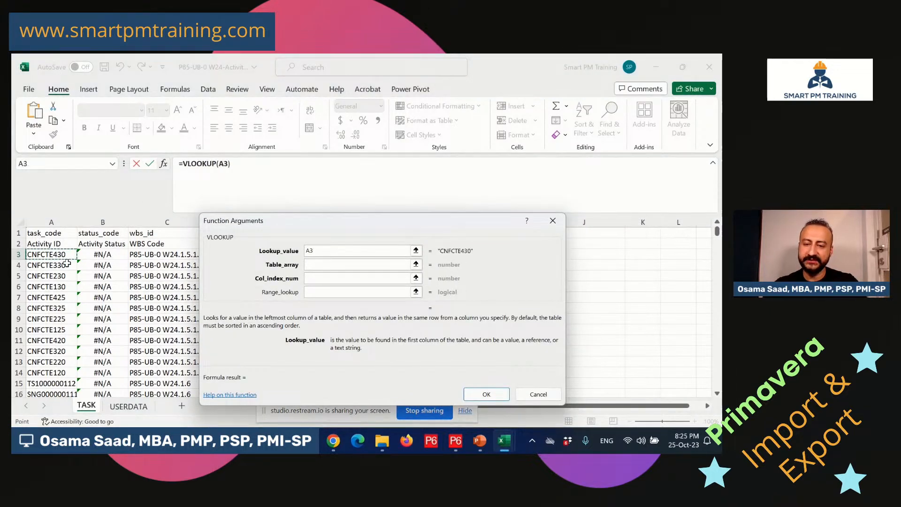
pyautogui.moveTo(500, 445)
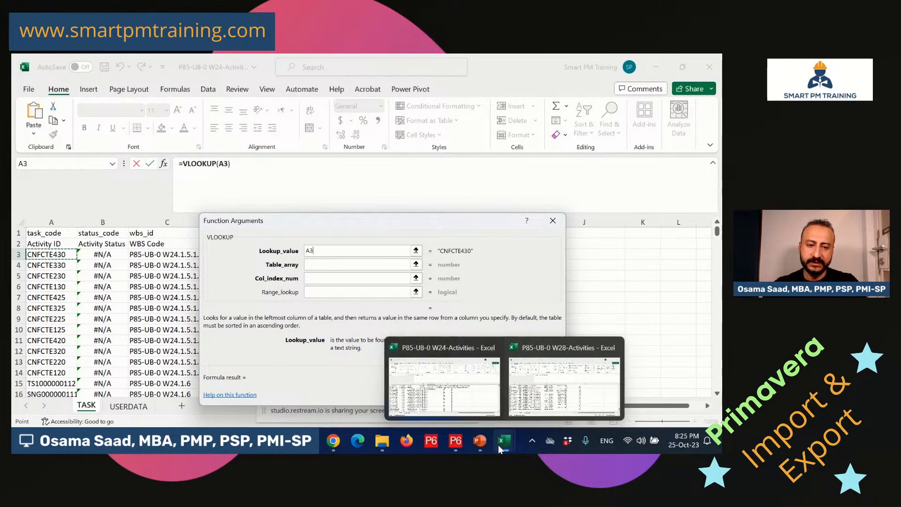
pyautogui.click(351, 266)
pyautogui.moveTo(503, 444)
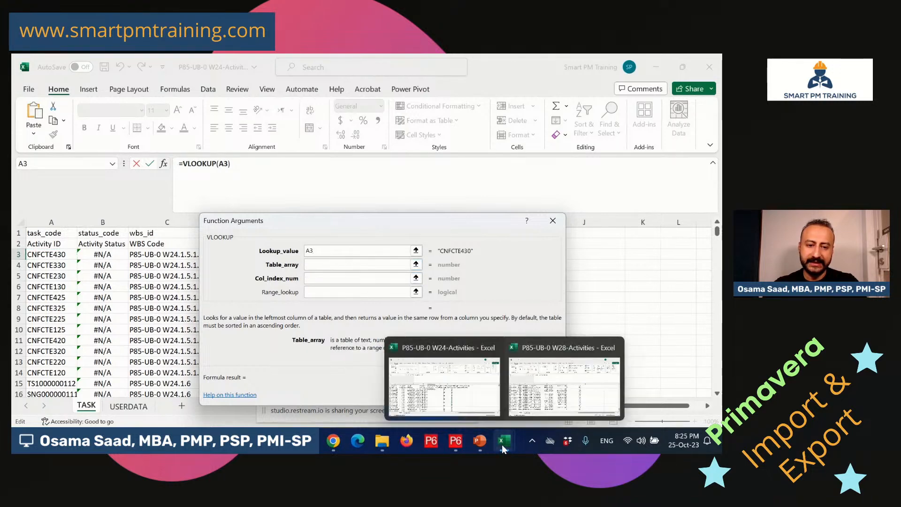
pyautogui.click(497, 364)
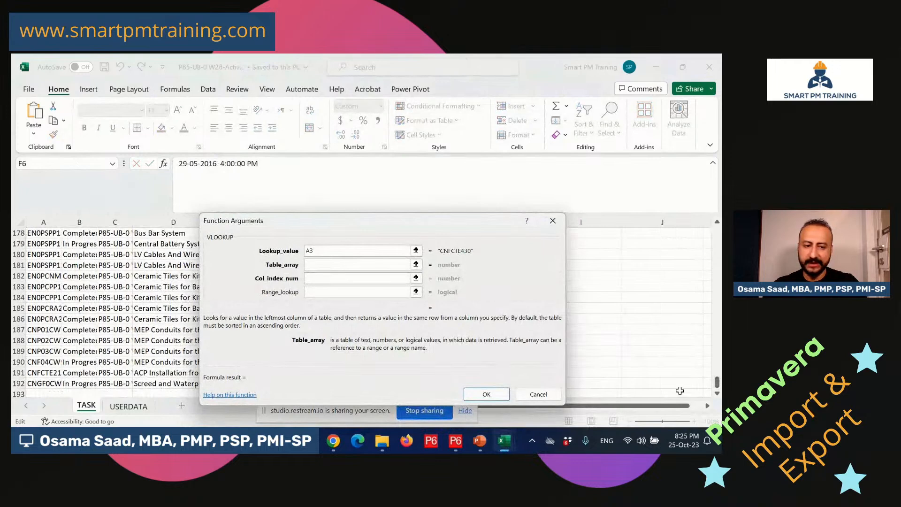
pyautogui.moveTo(719, 379); pyautogui.dragTo(717, 233)
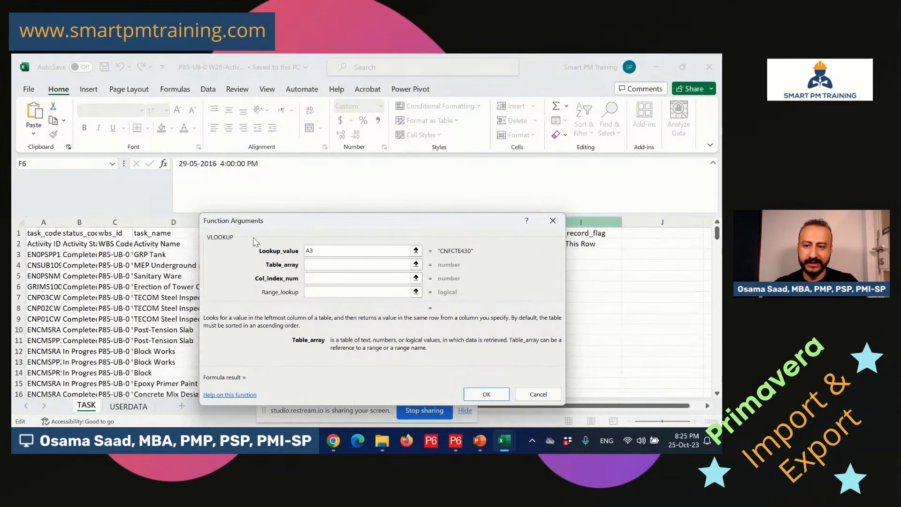
pyautogui.moveTo(36, 230); pyautogui.dragTo(478, 230)
pyautogui.hotkey('ctrl', 'shift', 'Down')
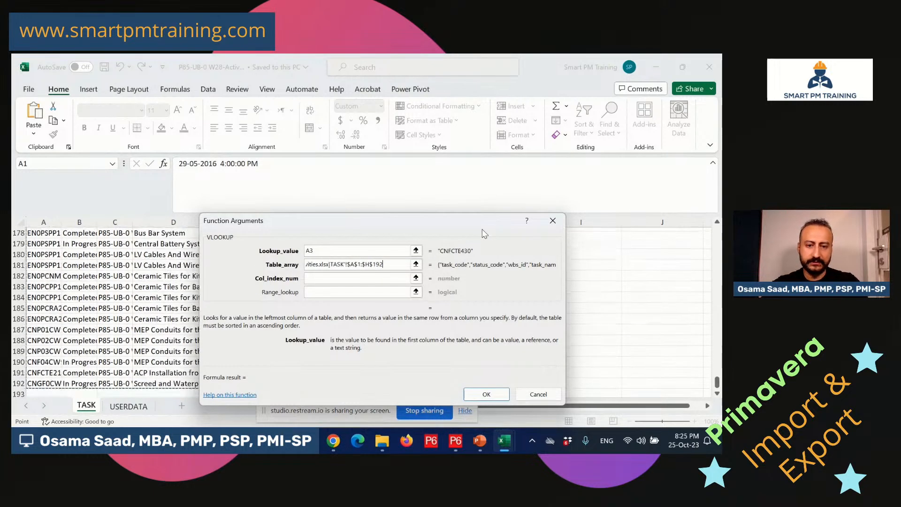
pyautogui.moveTo(403, 265); pyautogui.dragTo(279, 267)
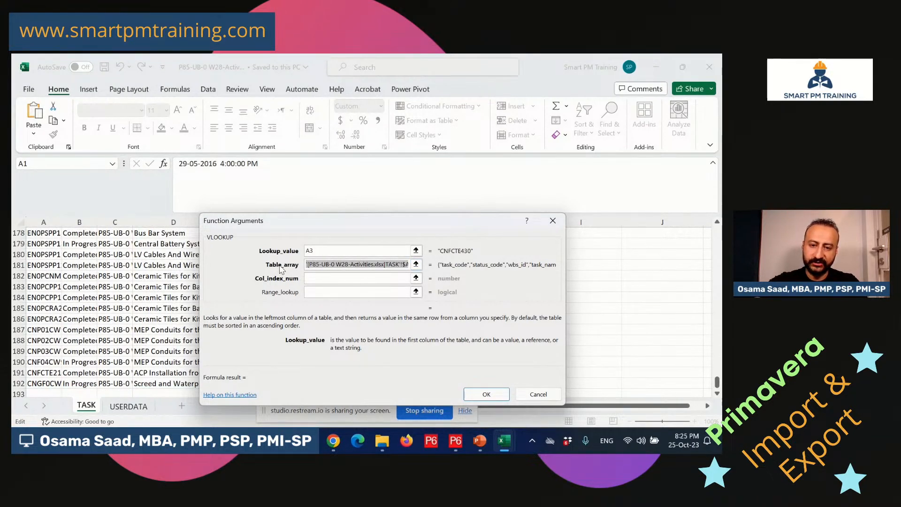
pyautogui.press('F4')
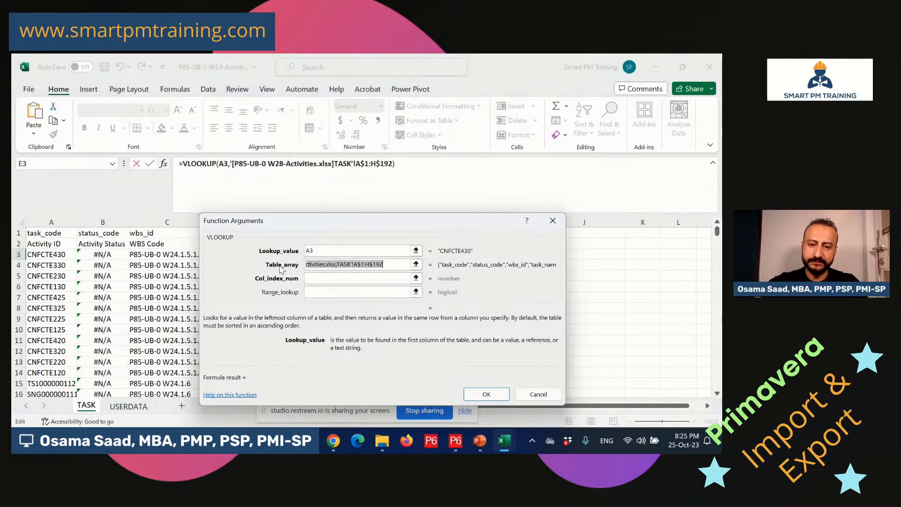
# Return column 5 with exact match 0, confirm, and fill E3 down the column.
pyautogui.click(328, 281)
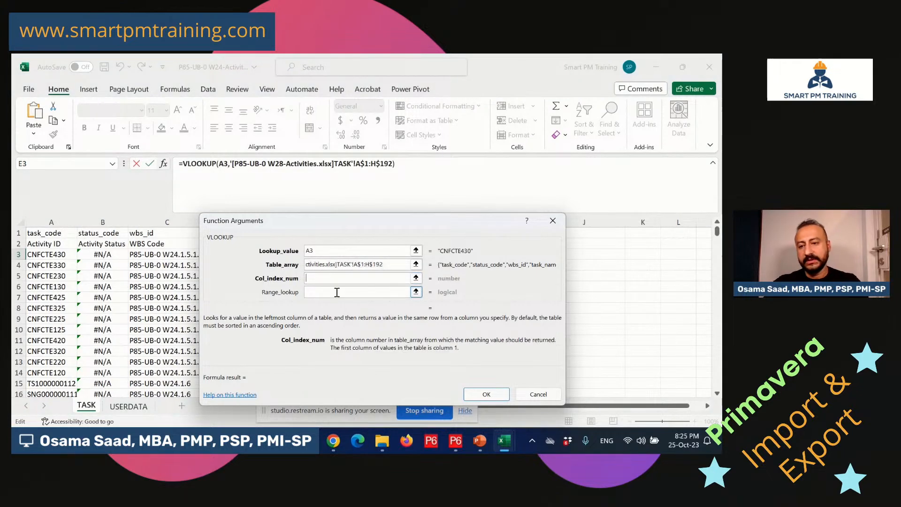
pyautogui.moveTo(236, 228); pyautogui.dragTo(345, 255)
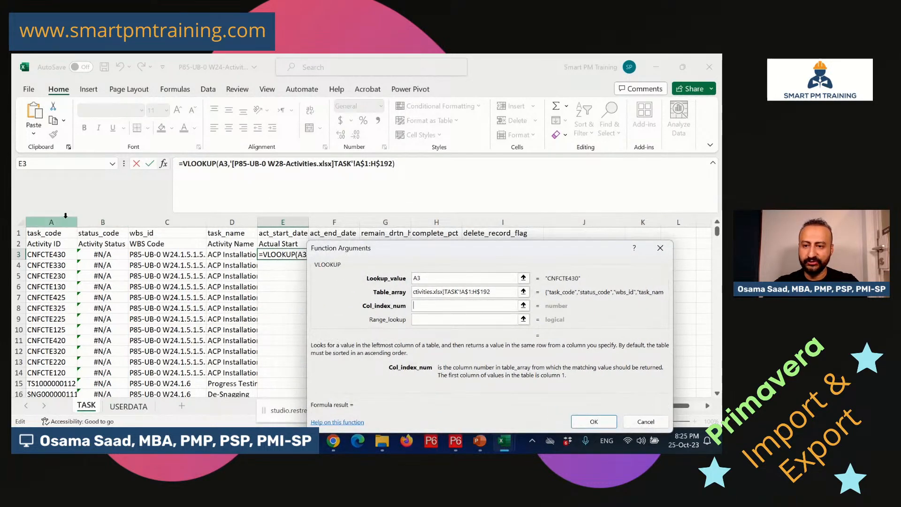
pyautogui.write('5')
pyautogui.click(432, 320)
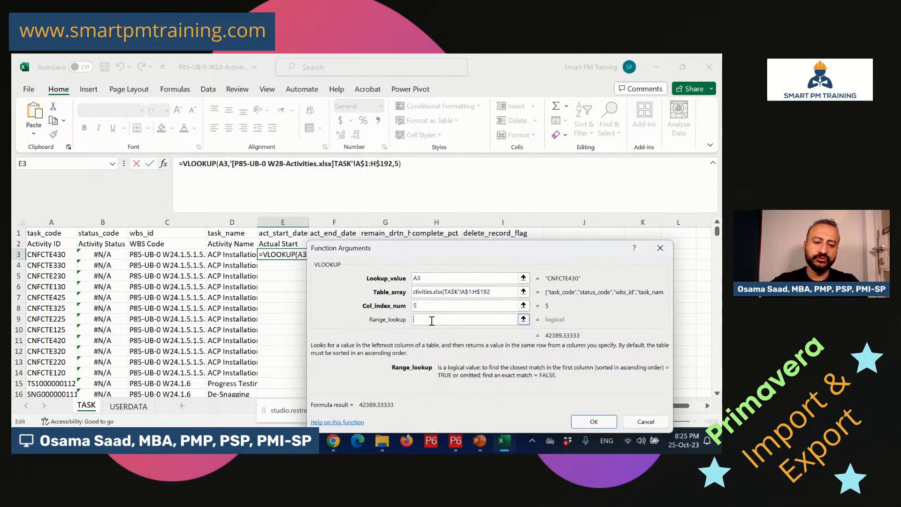
pyautogui.write('0')
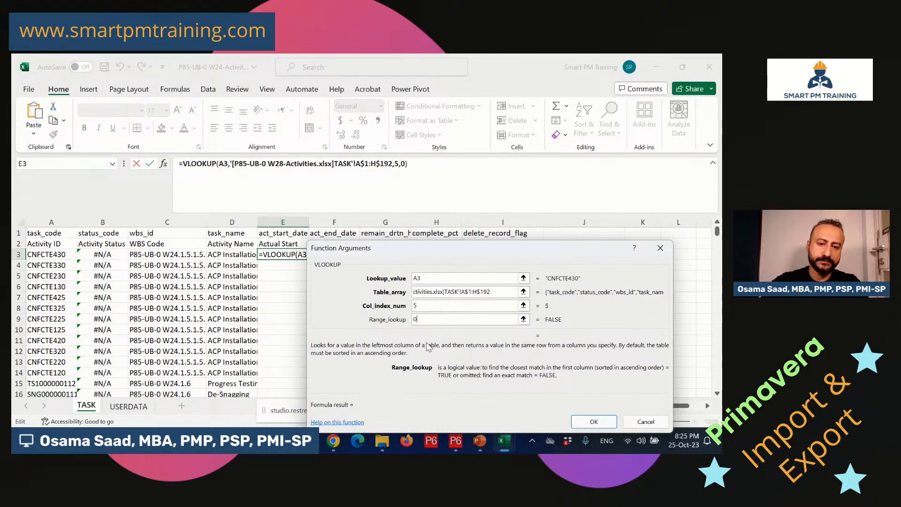
pyautogui.click(595, 422)
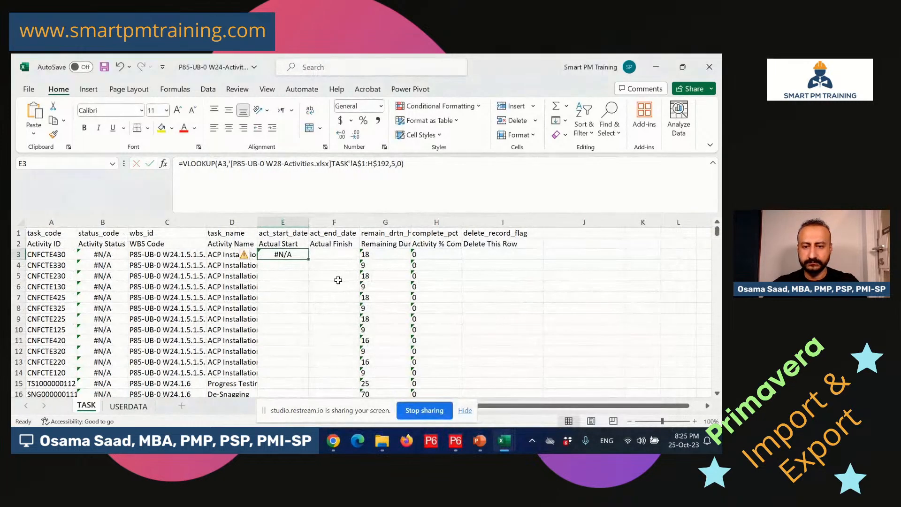
pyautogui.doubleClick(308, 259)
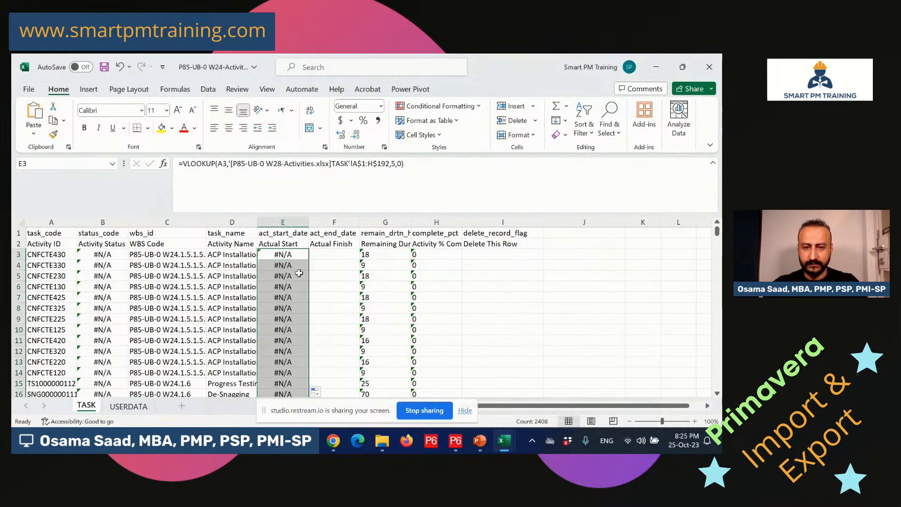
pyautogui.click(333, 255)
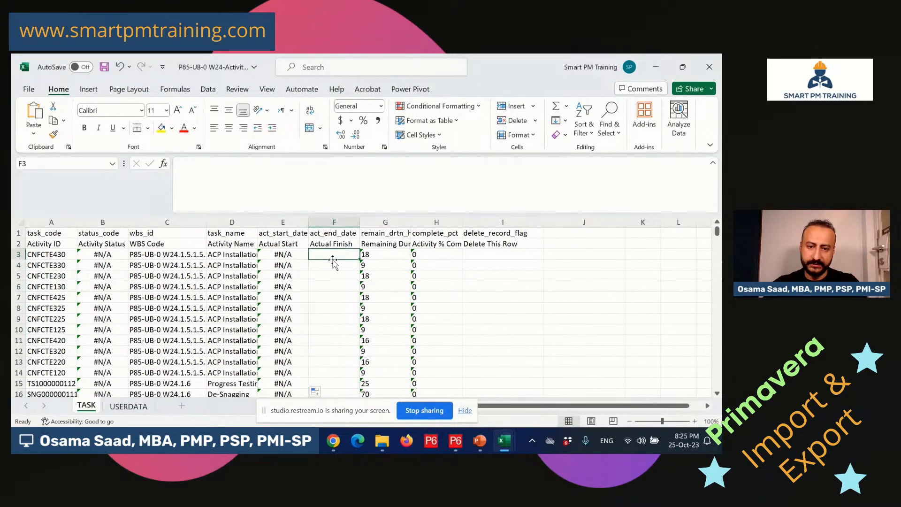
pyautogui.click(281, 253)
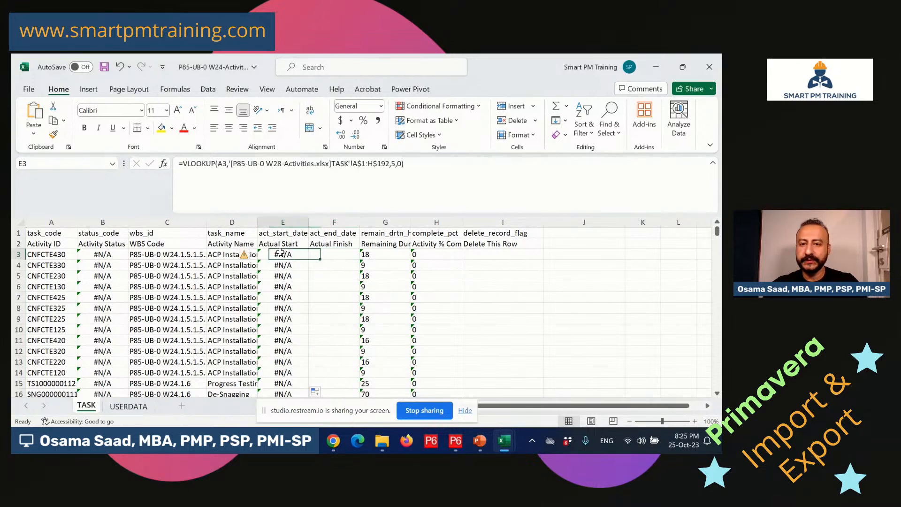
# Clear a pasted formula from F3 and start a fresh VLOOKUP there.
pyautogui.hotkey('ctrl', 'c')
pyautogui.click(325, 254)
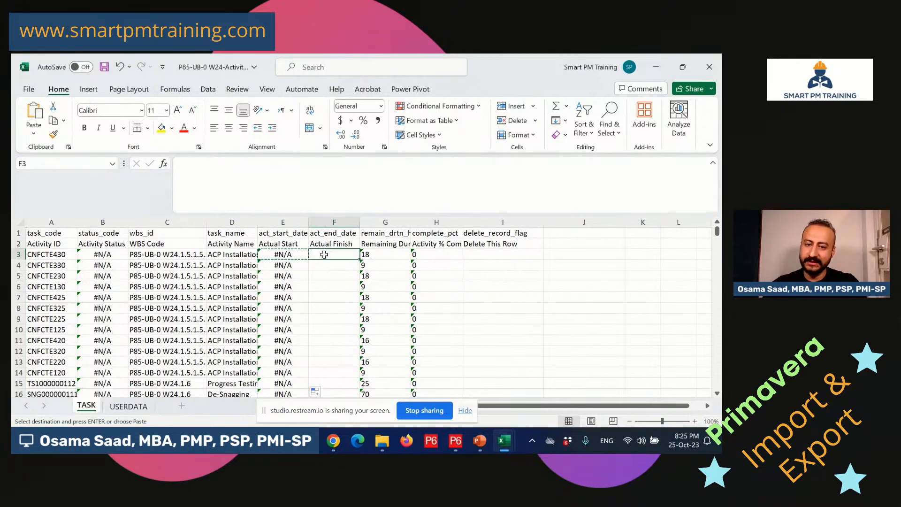
pyautogui.hotkey('ctrl', 'v')
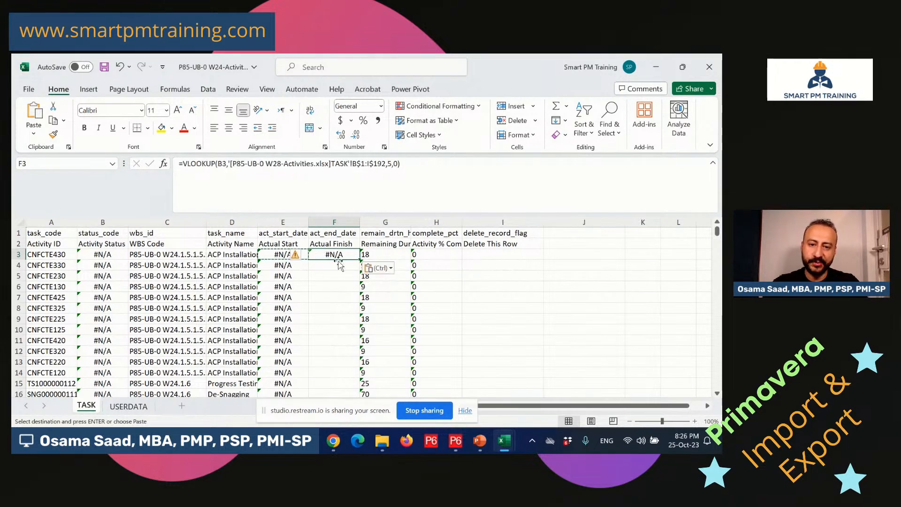
pyautogui.press('Escape')
pyautogui.press('Delete')
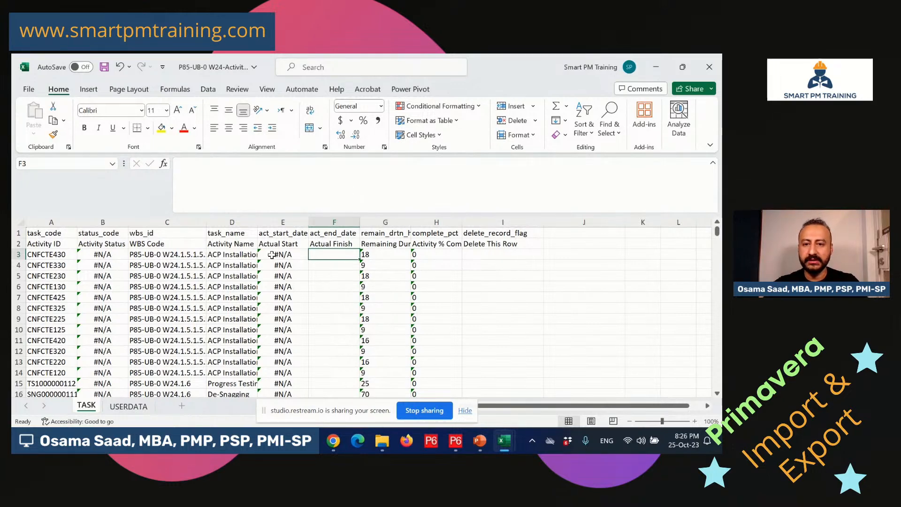
pyautogui.write('=vl')
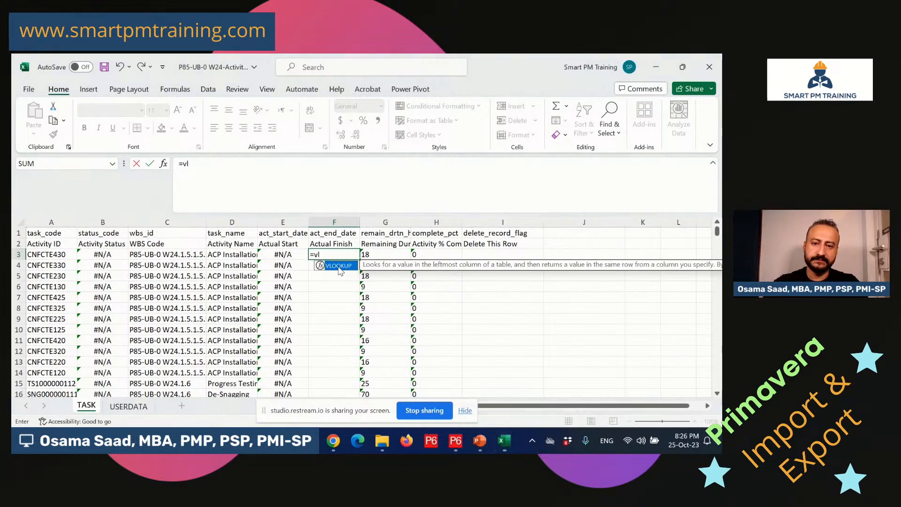
pyautogui.doubleClick(338, 265)
pyautogui.click(163, 163)
# Set lookup value A3 and table array '[W28]TASK'!A$1:H$192 for F3.
pyautogui.click(51, 253)
pyautogui.click(438, 284)
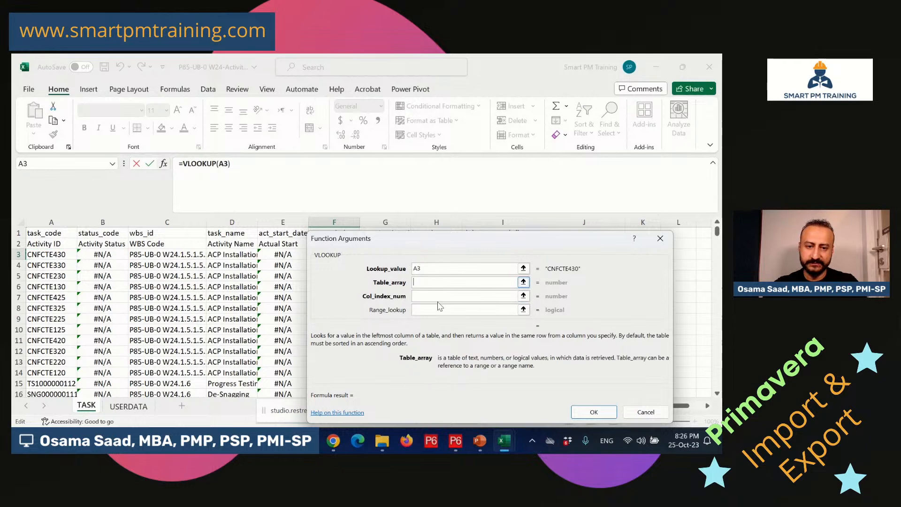
pyautogui.moveTo(504, 441)
pyautogui.click(573, 380)
pyautogui.scroll(2, 211, 312)
pyautogui.scroll(19, 721, 300)
pyautogui.scroll(20, 720, 300)
pyautogui.moveTo(41, 233); pyautogui.dragTo(488, 214)
pyautogui.write('92')
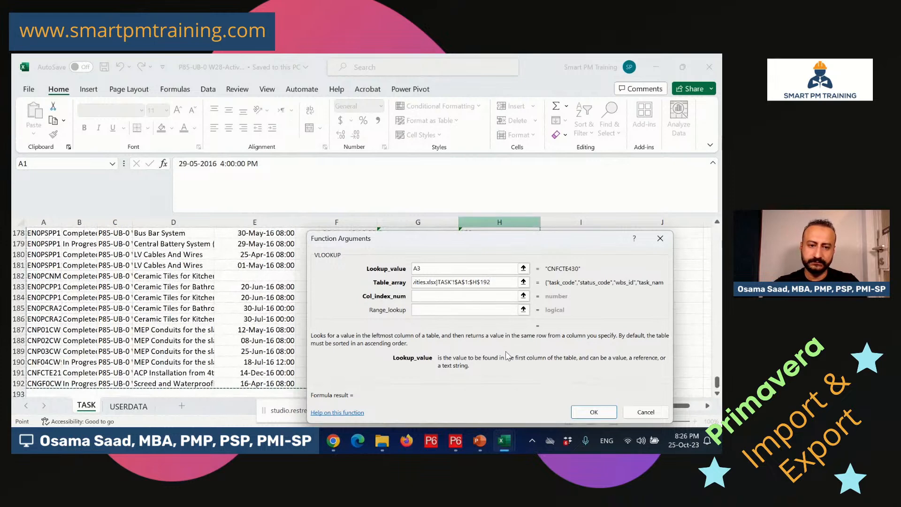
pyautogui.moveTo(509, 283); pyautogui.dragTo(356, 272)
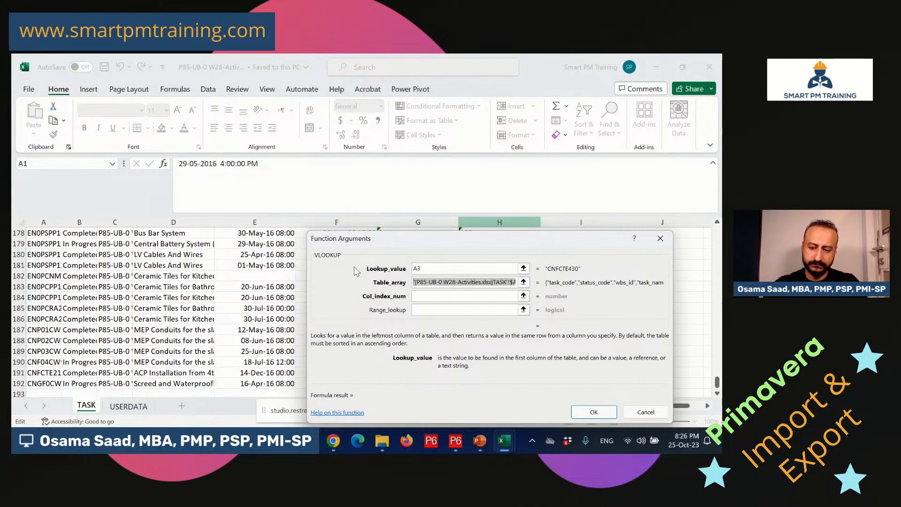
pyautogui.press('F4')
# Return column 6 with exact match 0, confirm, and fill F3 down the column.
pyautogui.click(421, 296)
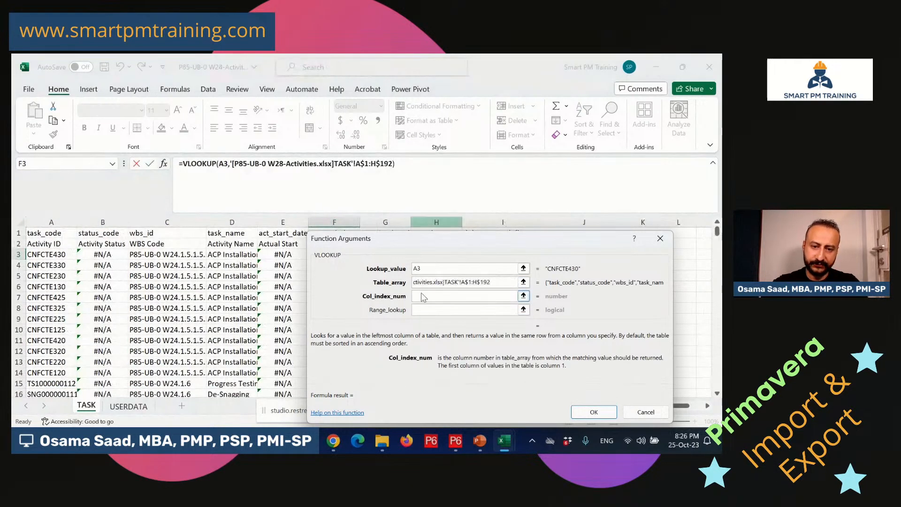
pyautogui.write('6')
pyautogui.click(421, 310)
pyautogui.write('0')
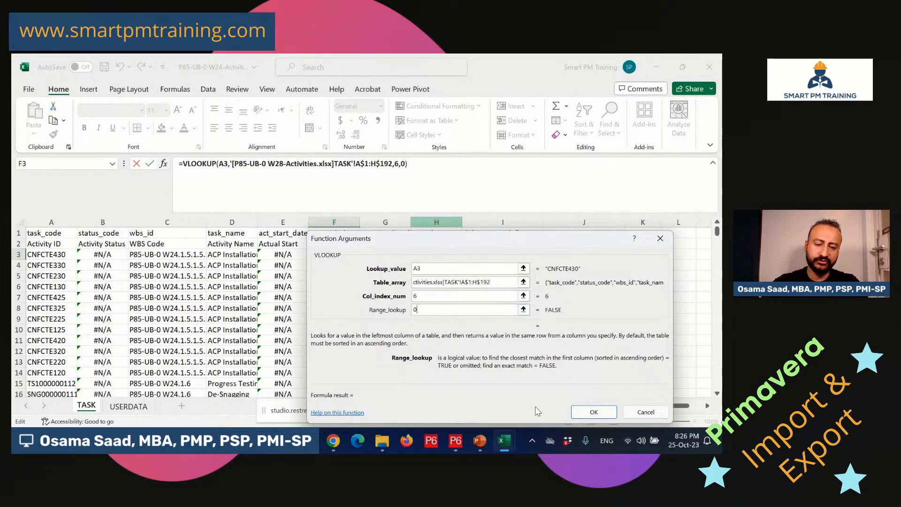
pyautogui.click(594, 412)
pyautogui.doubleClick(359, 261)
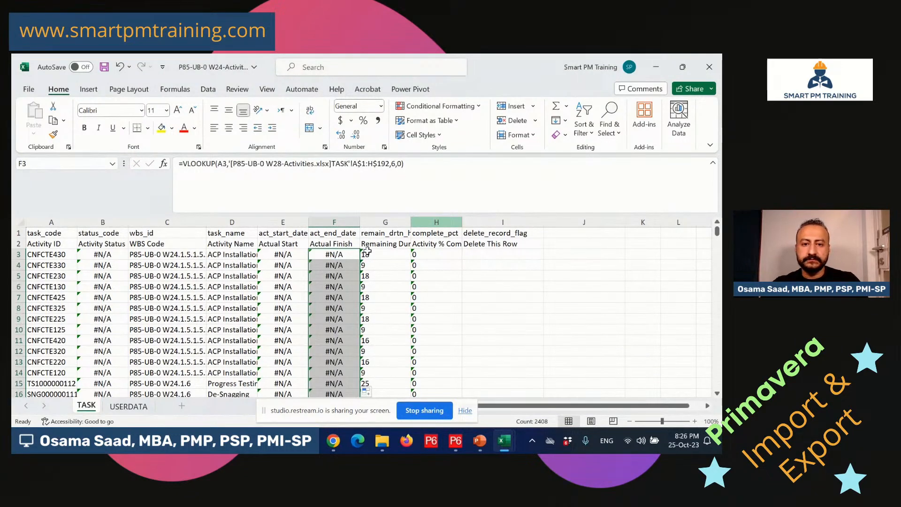
pyautogui.click(380, 254)
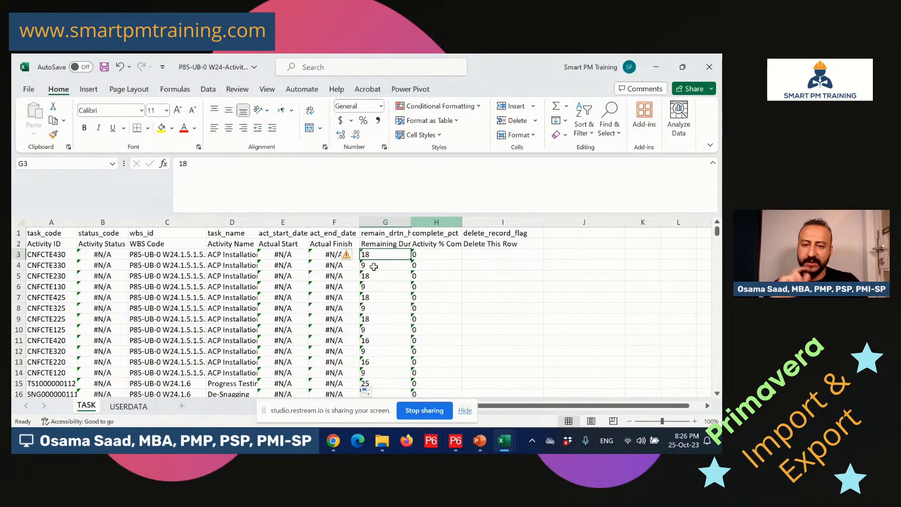
pyautogui.moveTo(506, 453)
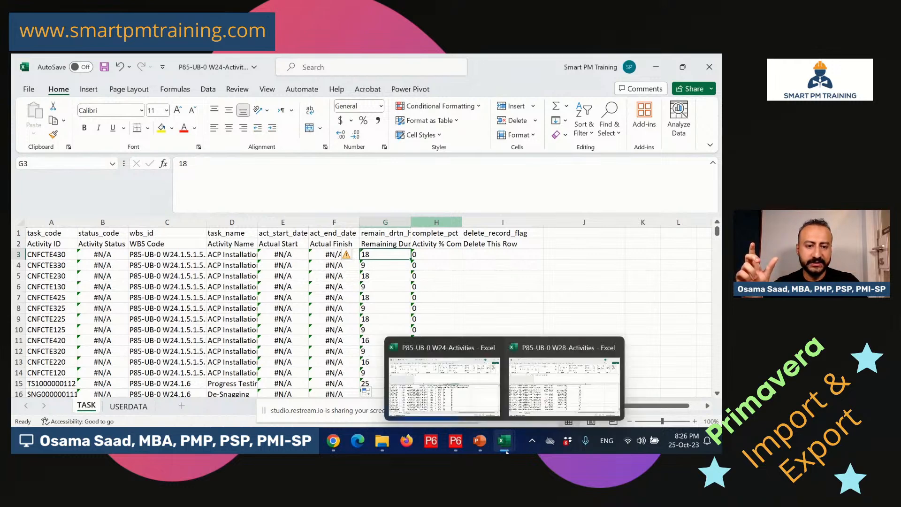
pyautogui.click(564, 383)
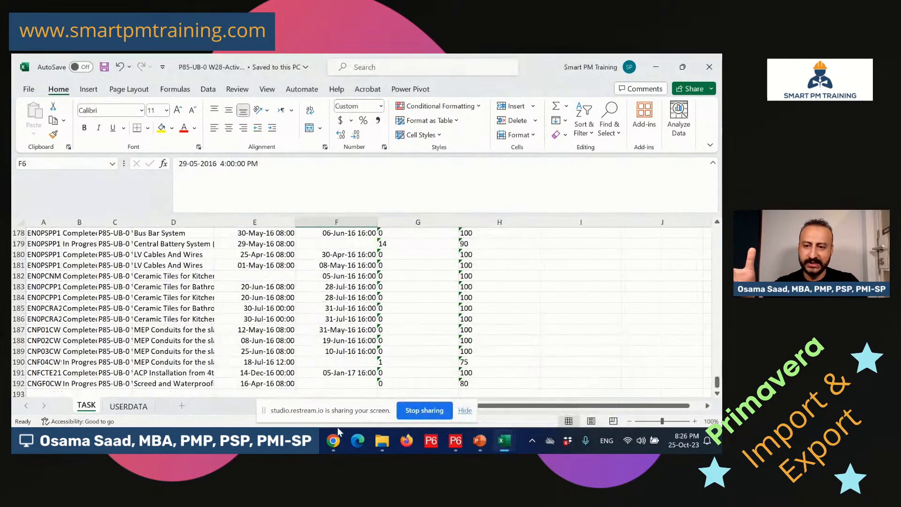
pyautogui.moveTo(717, 383); pyautogui.dragTo(717, 231)
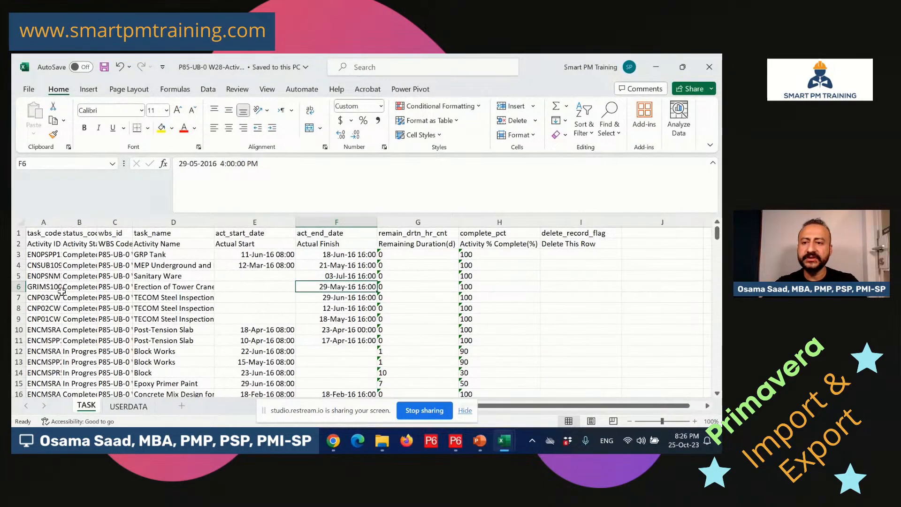
pyautogui.click(43, 255)
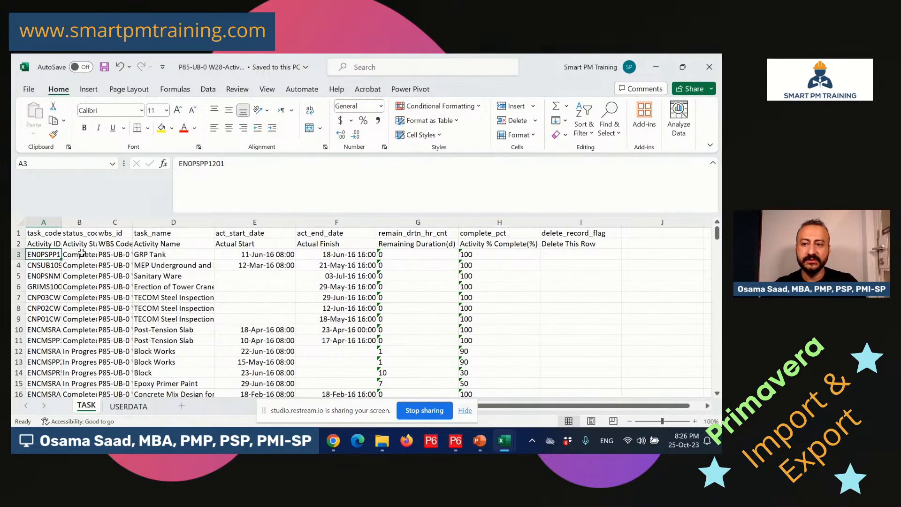
pyautogui.click(79, 222)
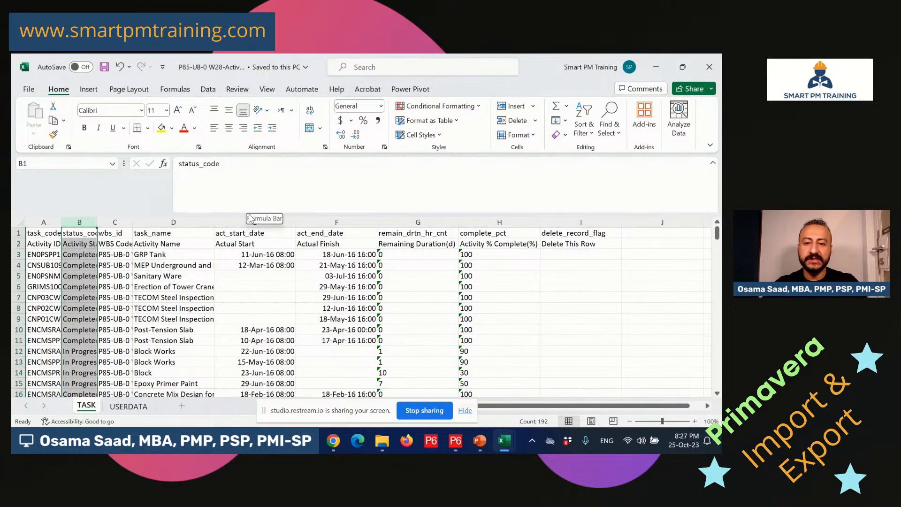
pyautogui.click(282, 223)
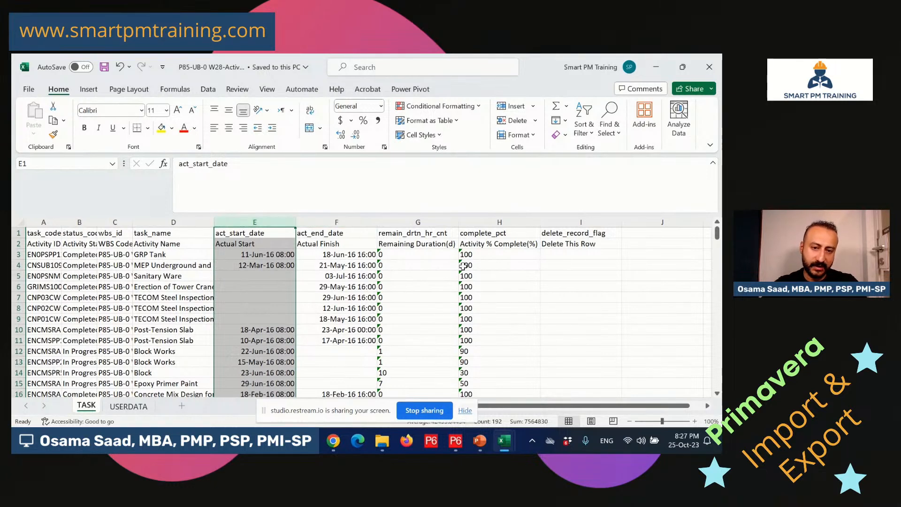
pyautogui.click(273, 277)
pyautogui.click(164, 285)
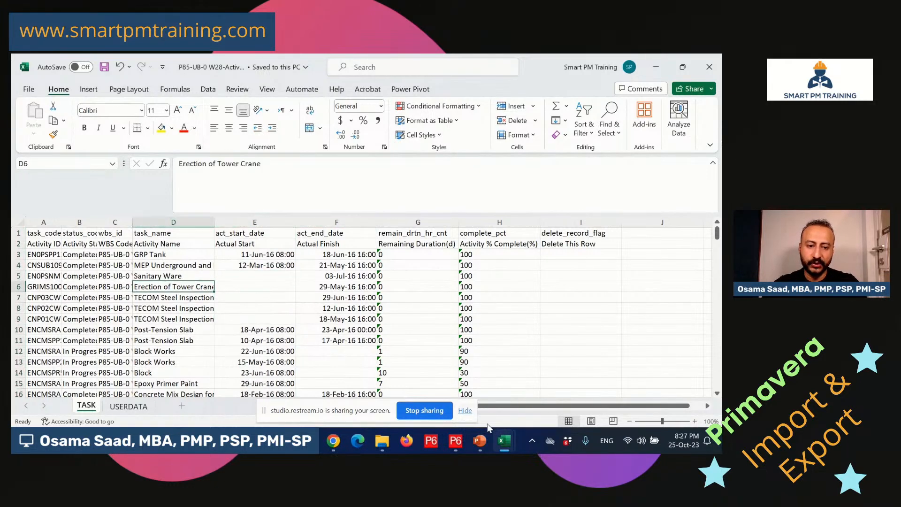
pyautogui.moveTo(506, 443)
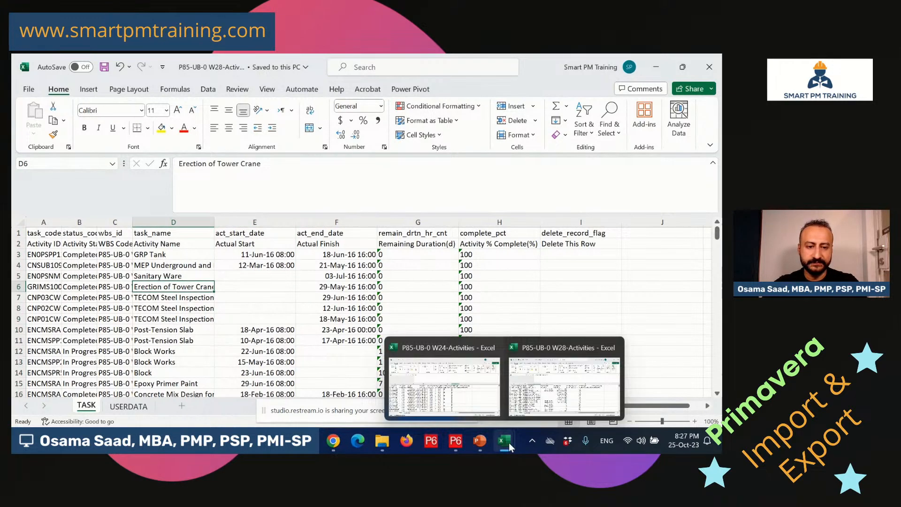
pyautogui.click(468, 391)
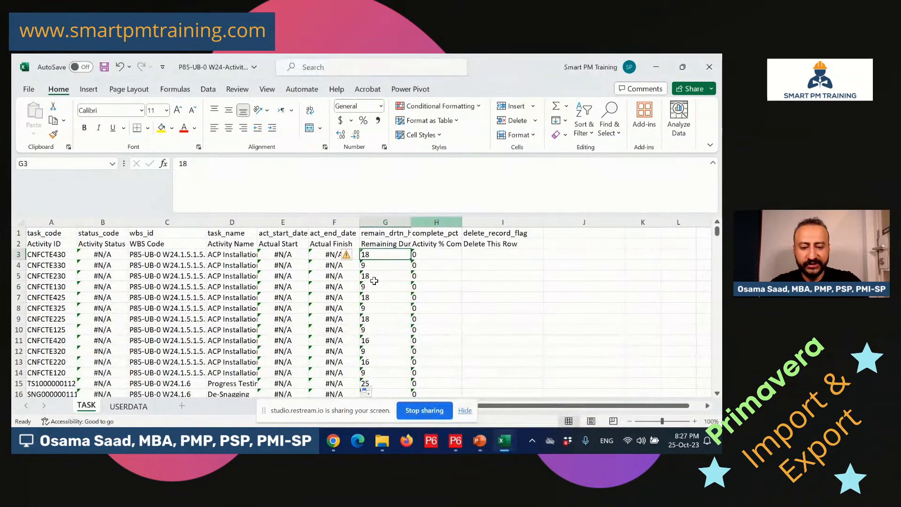
# Start a VLOOKUP in G3 on A3 against the W28 TASK table A$1:H$192.
pyautogui.write('=vlo')
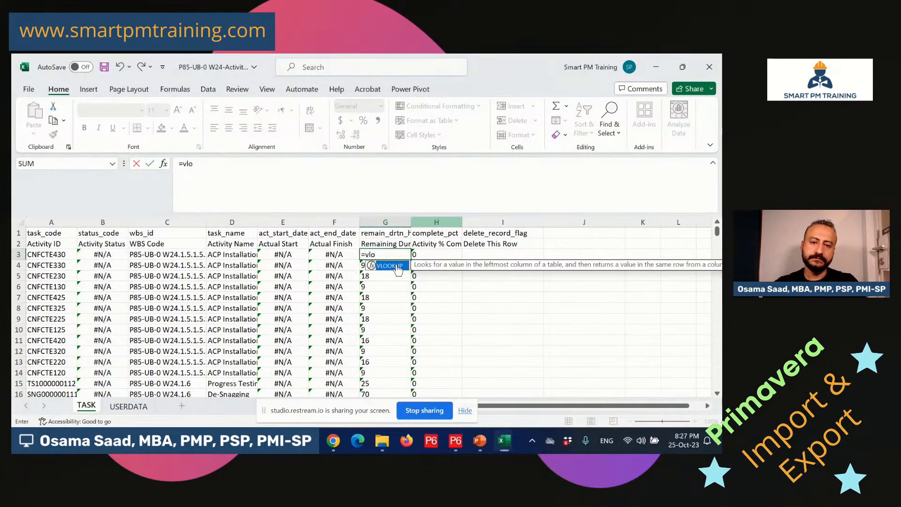
pyautogui.doubleClick(396, 267)
pyautogui.click(163, 163)
pyautogui.click(61, 254)
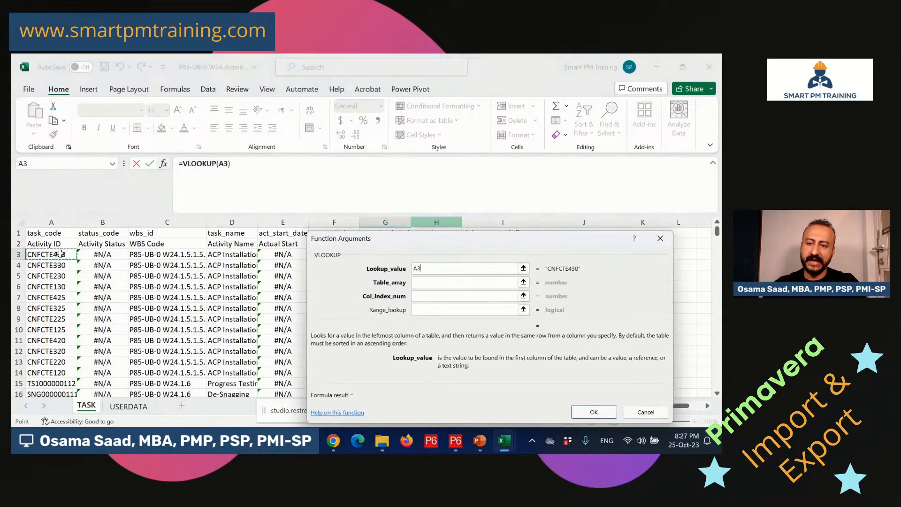
pyautogui.click(446, 283)
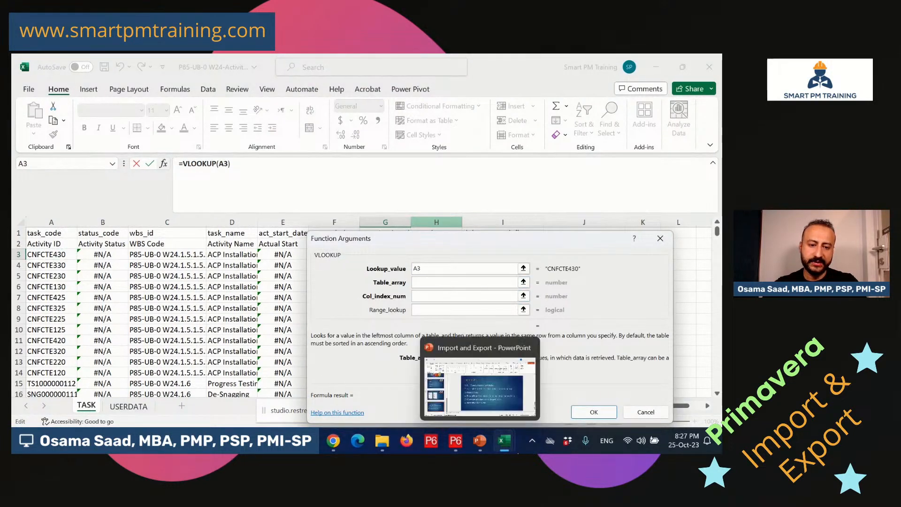
pyautogui.moveTo(505, 442)
pyautogui.click(494, 377)
pyautogui.moveTo(41, 233); pyautogui.dragTo(484, 237)
pyautogui.hotkey('ctrl', 'shift', 'Down')
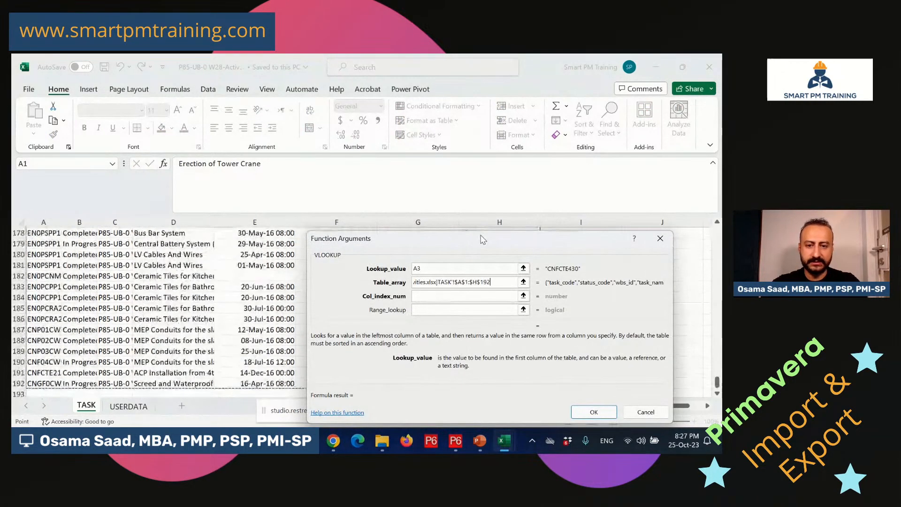
pyautogui.moveTo(505, 283); pyautogui.dragTo(346, 272)
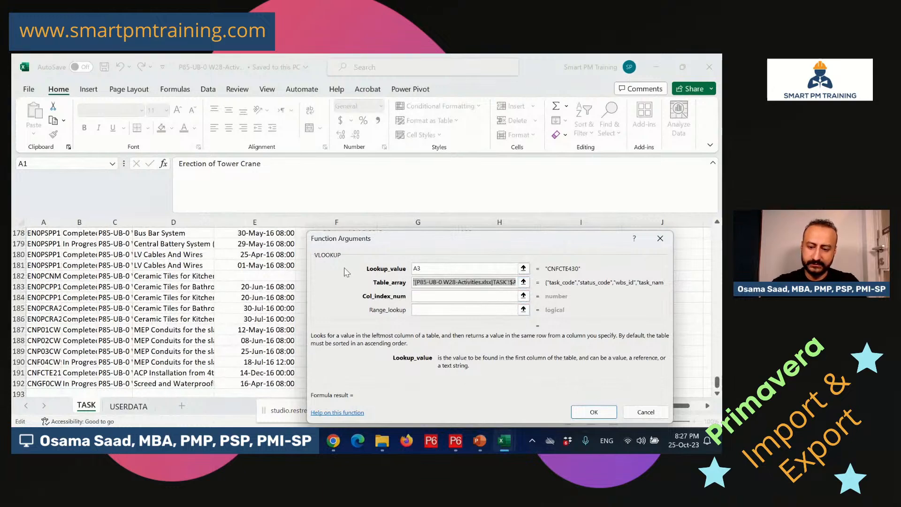
pyautogui.press('F4')
# Return column 7 with exact match 0 and insert the formula into G3.
pyautogui.click(439, 299)
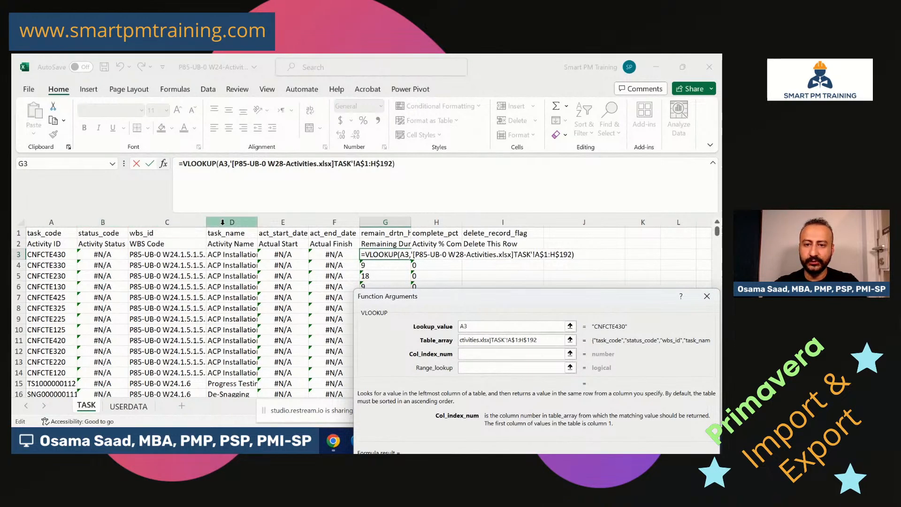
pyautogui.click(494, 352)
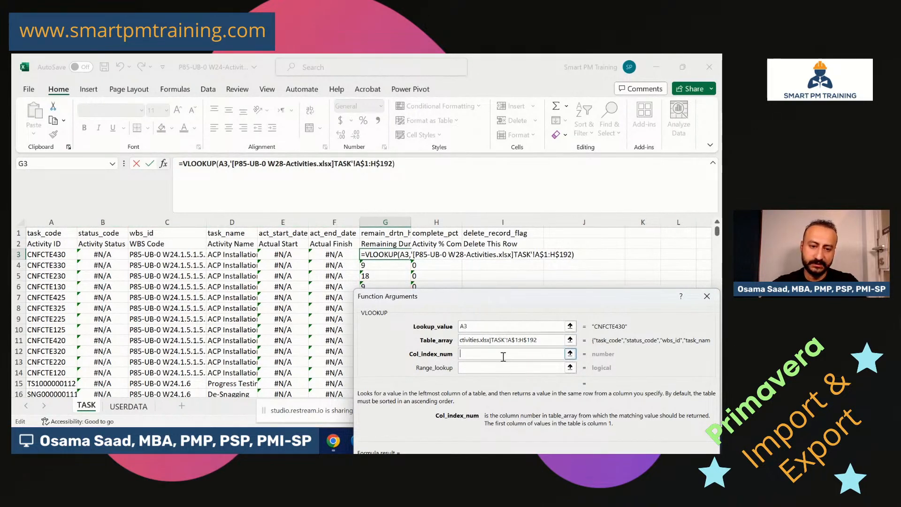
pyautogui.write('7')
pyautogui.click(494, 369)
pyautogui.write('0')
pyautogui.moveTo(591, 299); pyautogui.dragTo(450, 200)
pyautogui.click(500, 370)
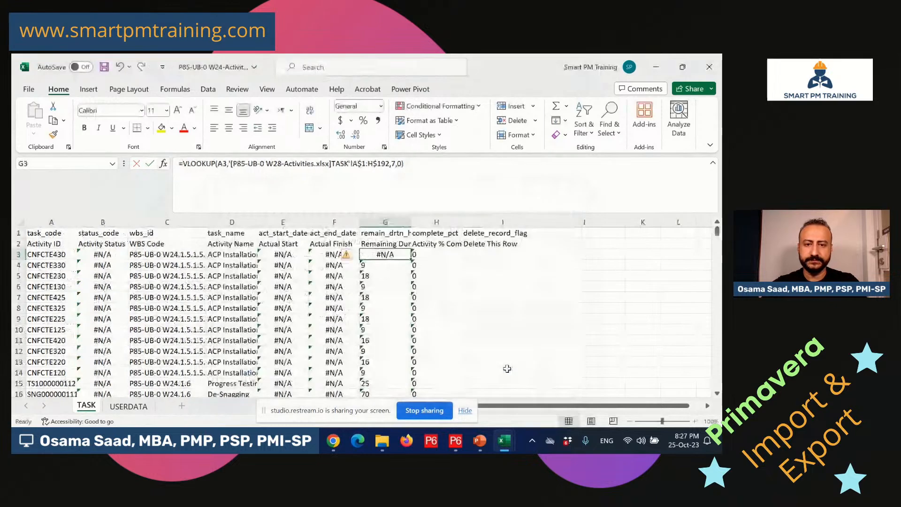
# Copy the G3 remaining duration lookup down the column on the W24 sheet.
pyautogui.moveTo(332, 444)
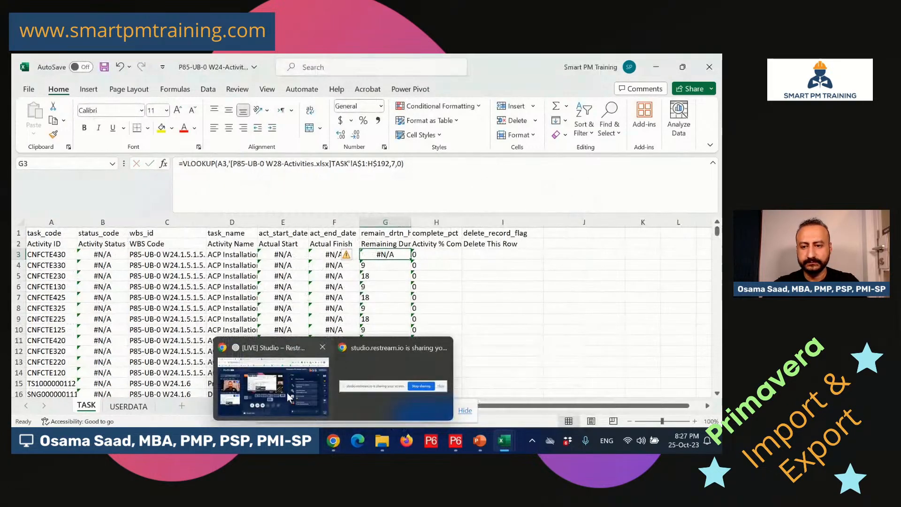
pyautogui.click(285, 392)
pyautogui.click(308, 382)
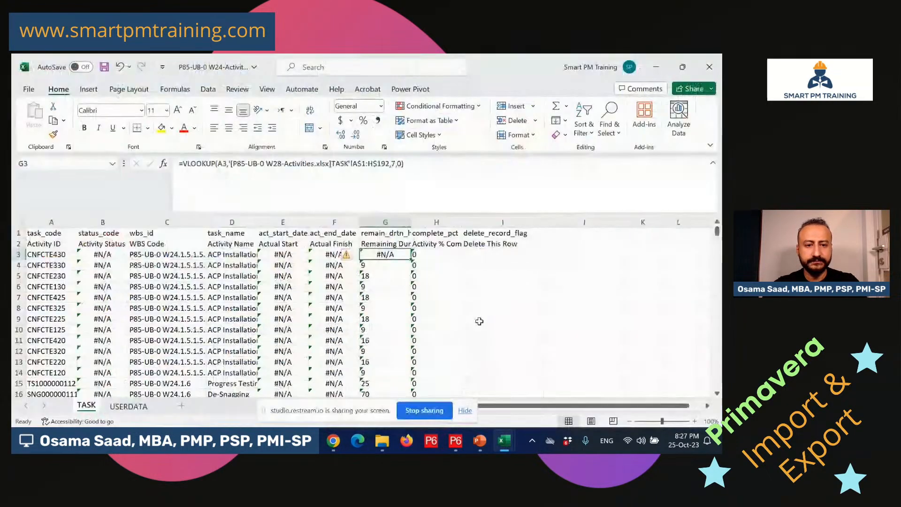
pyautogui.click(437, 256)
pyautogui.click(382, 255)
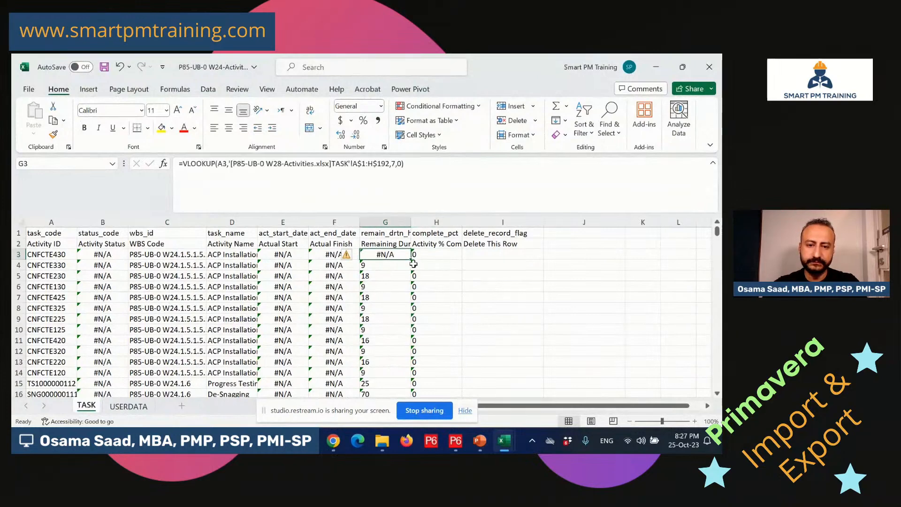
pyautogui.doubleClick(410, 259)
# Start a VLOOKUP in H3 with activity ID A3 as the lookup value.
pyautogui.click(439, 254)
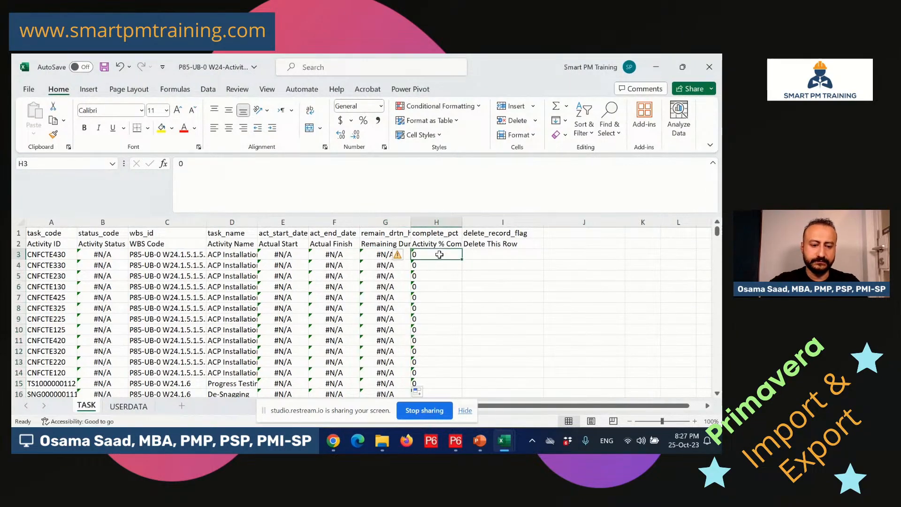
pyautogui.write('=b')
pyautogui.press('BackSpace')
pyautogui.write('vlook')
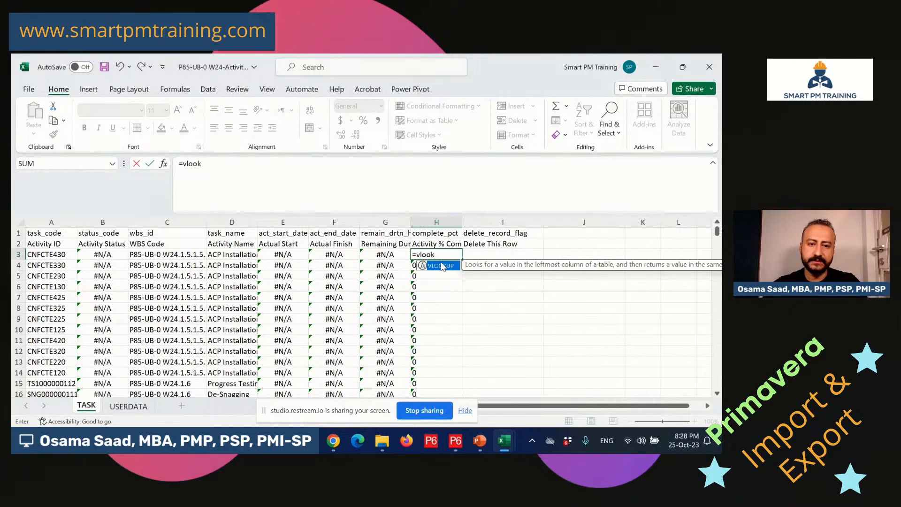
pyautogui.doubleClick(442, 266)
pyautogui.click(52, 255)
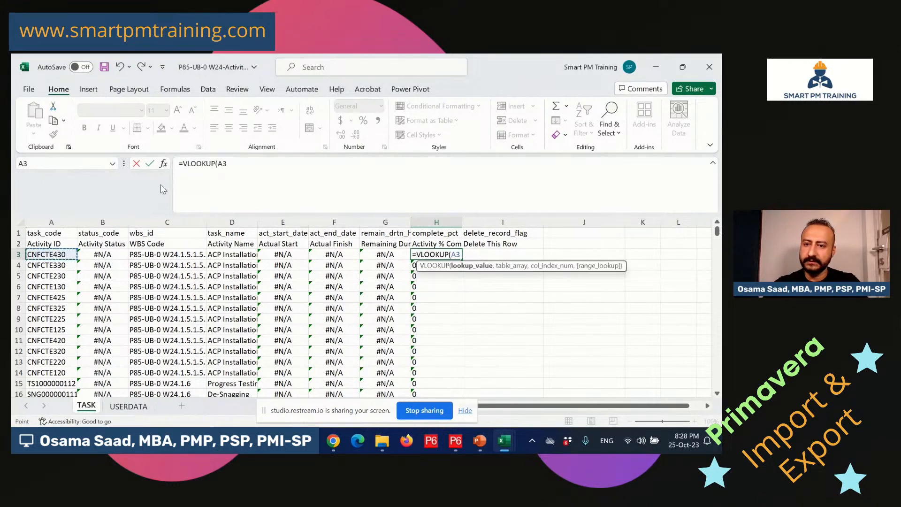
pyautogui.click(163, 164)
pyautogui.click(346, 242)
# Point the lookup table at W28 TASK!A1:H192 in the W28 activities workbook.
pyautogui.moveTo(495, 451)
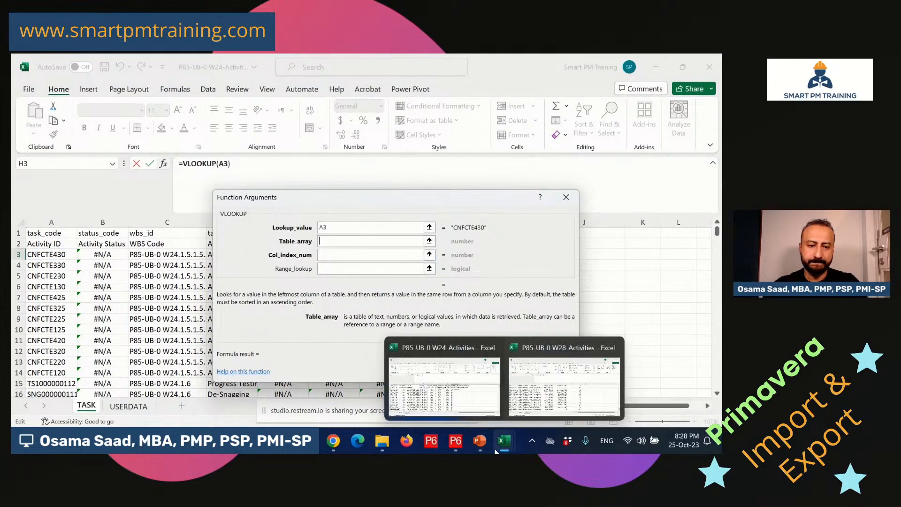
pyautogui.click(563, 382)
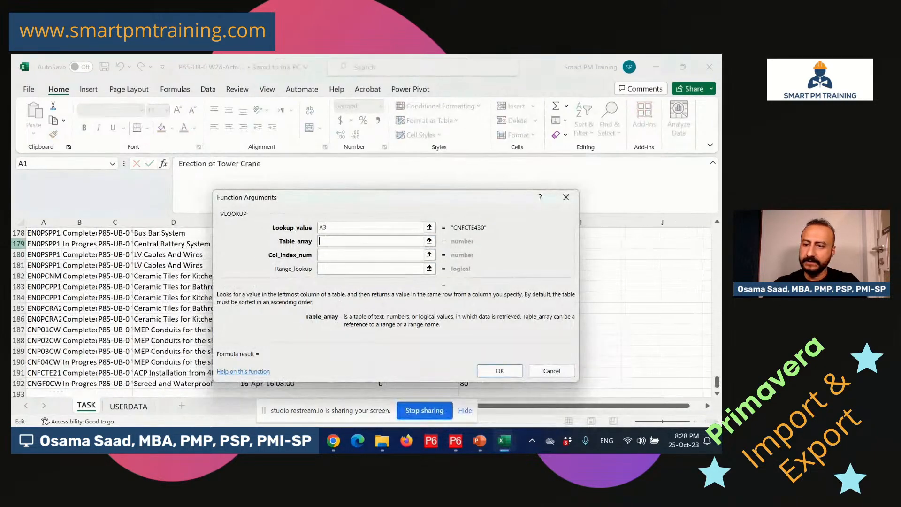
pyautogui.moveTo(717, 382); pyautogui.dragTo(717, 232)
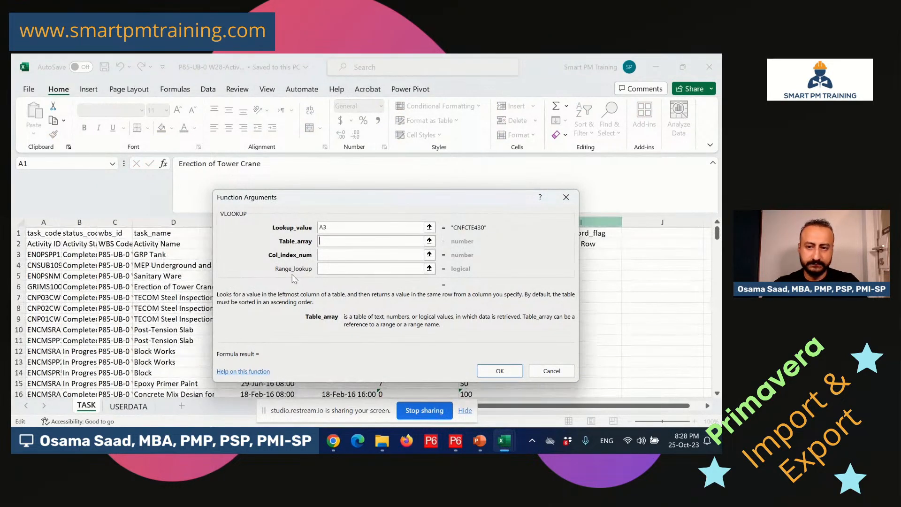
pyautogui.moveTo(41, 232); pyautogui.dragTo(493, 232)
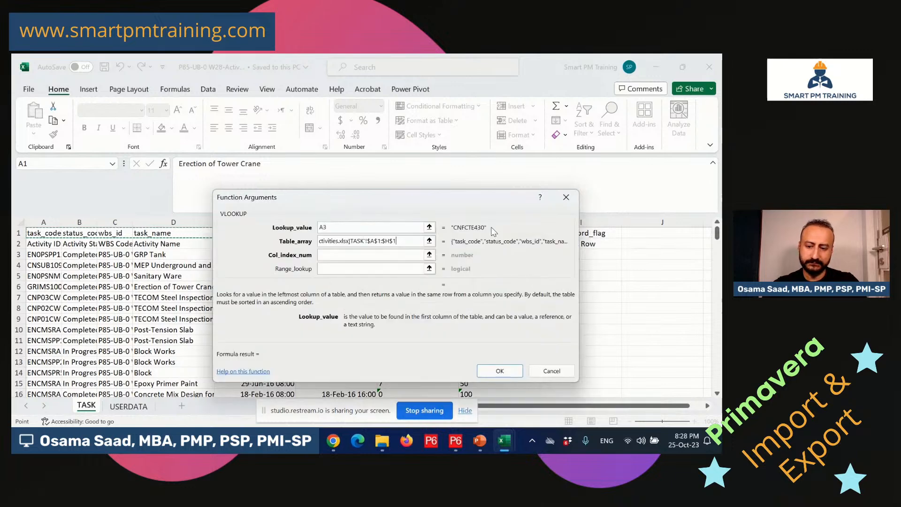
pyautogui.hotkey('ctrl', 'shift', 'Down')
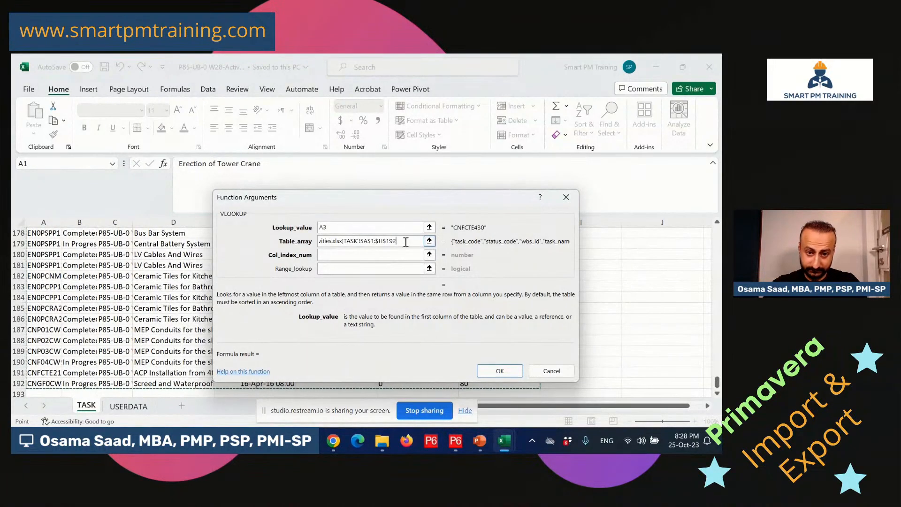
# Set column index 8 and range lookup 0, then fill the formula down column H.
pyautogui.click(369, 257)
pyautogui.write('7')
pyautogui.press('BackSpace')
pyautogui.write('8')
pyautogui.click(338, 269)
pyautogui.write('0')
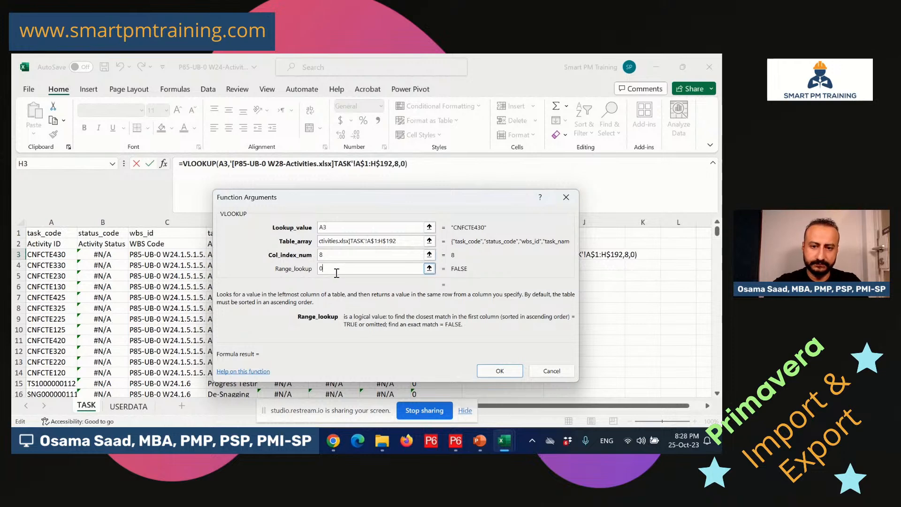
pyautogui.click(500, 371)
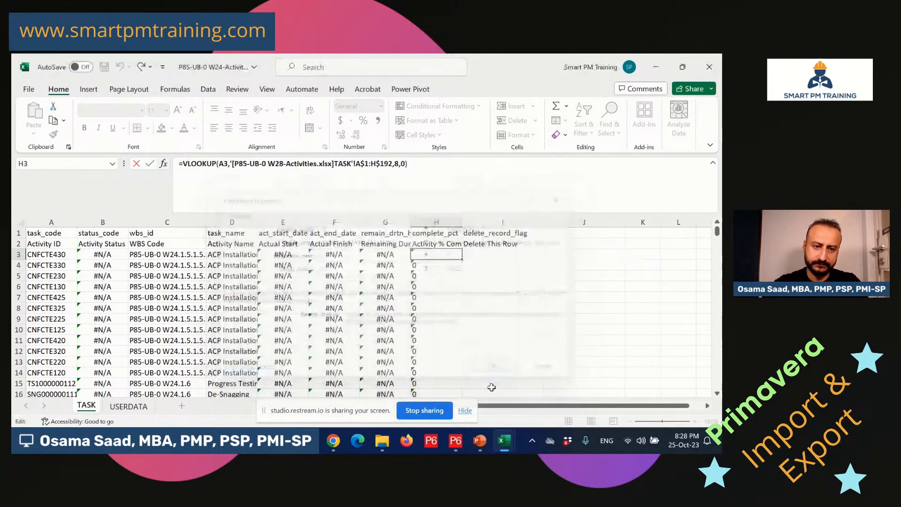
pyautogui.doubleClick(462, 260)
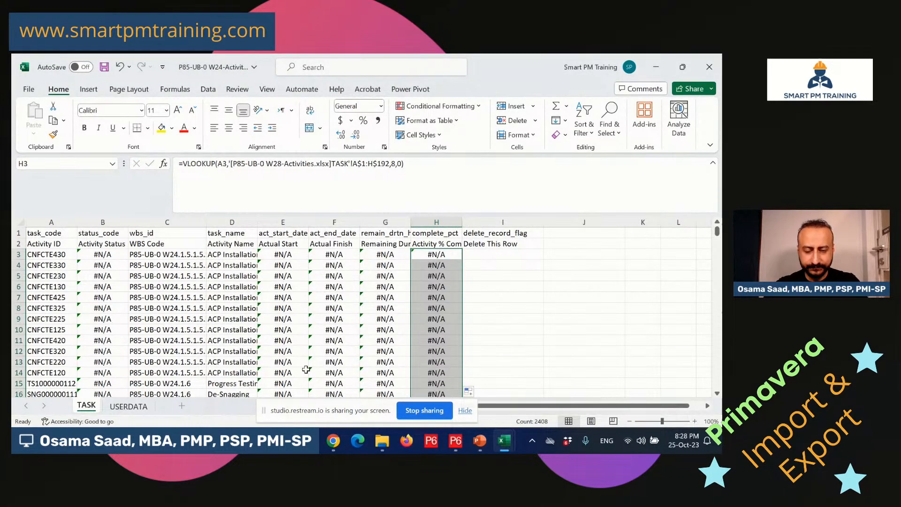
pyautogui.click(15, 244)
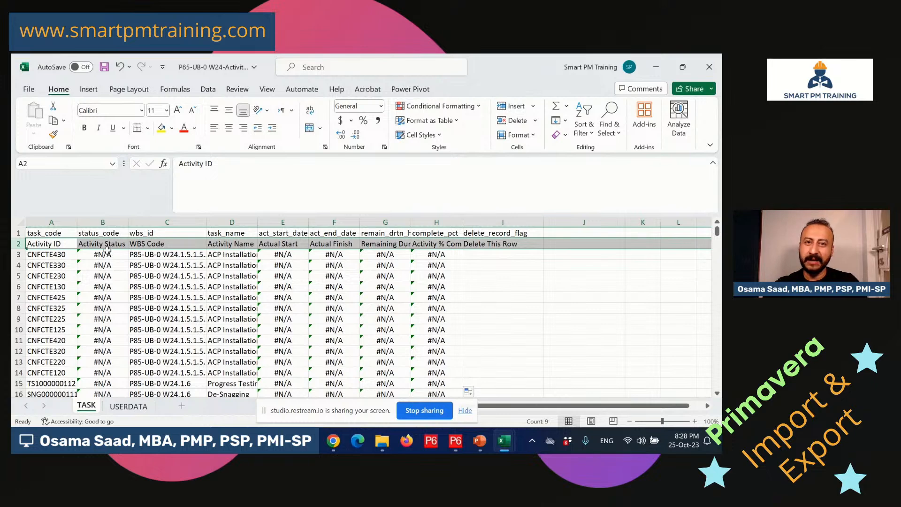
# Add filters to the header row and show only Activity Status #N/A rows.
pyautogui.click(593, 133)
pyautogui.click(610, 201)
pyautogui.click(177, 266)
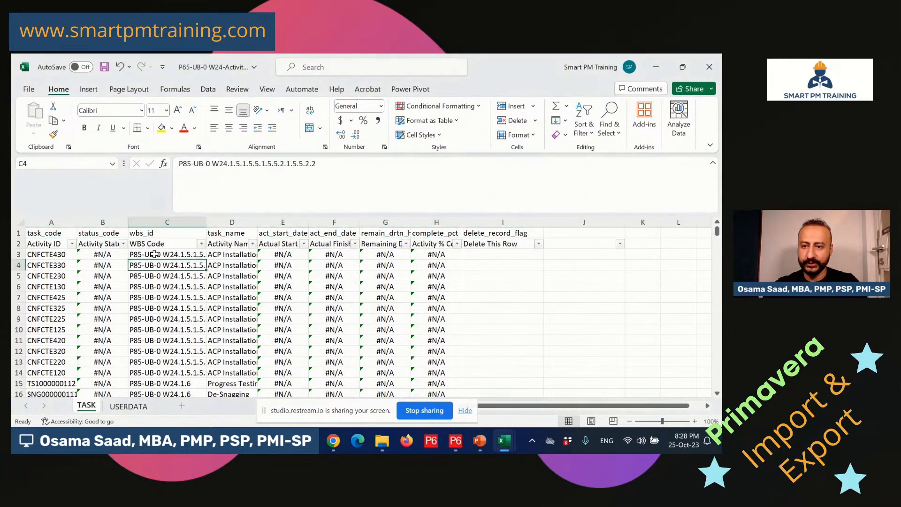
pyautogui.click(122, 254)
pyautogui.click(124, 243)
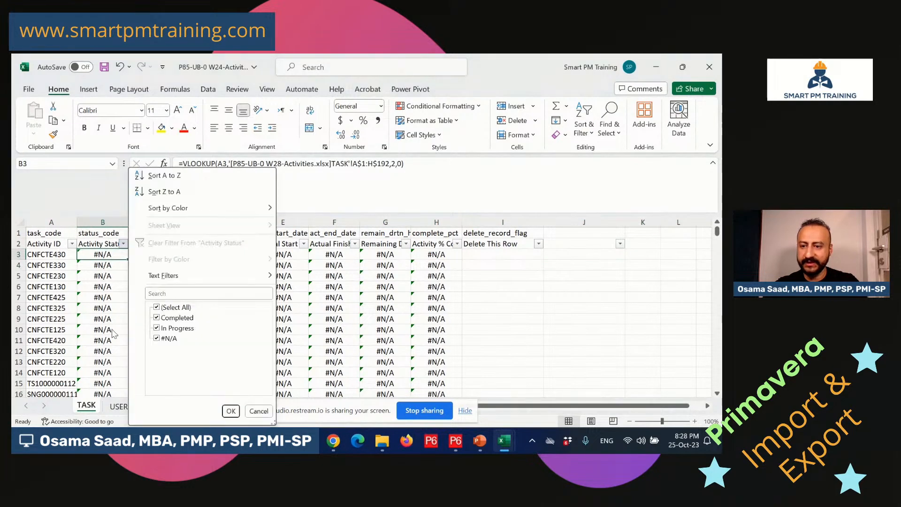
pyautogui.click(169, 307)
pyautogui.click(168, 338)
pyautogui.click(231, 411)
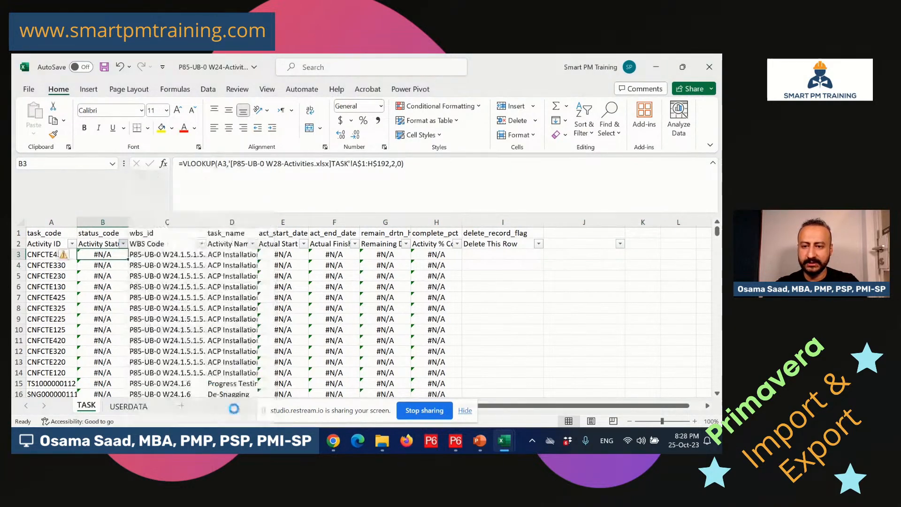
# Delete all the filtered #N/A activity rows.
pyautogui.click(17, 254)
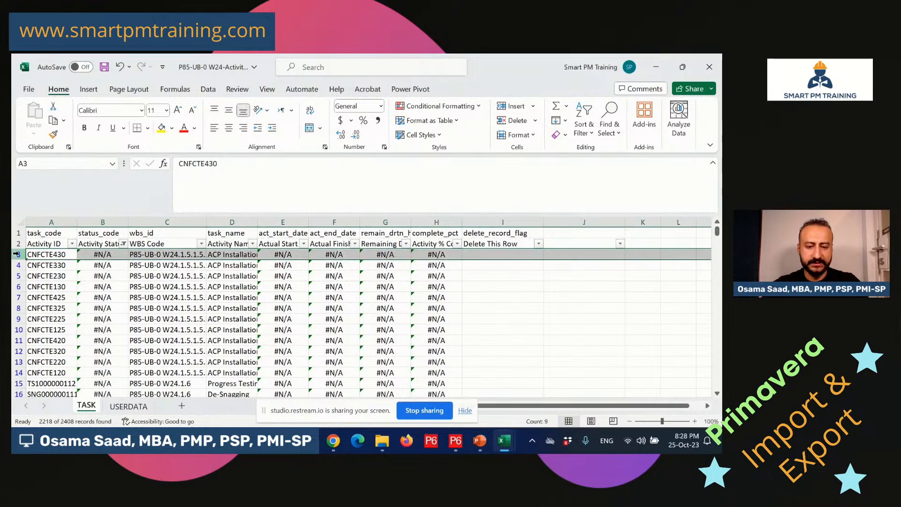
pyautogui.hotkey('ctrl', 'shift', 'Down')
pyautogui.rightClick(18, 263)
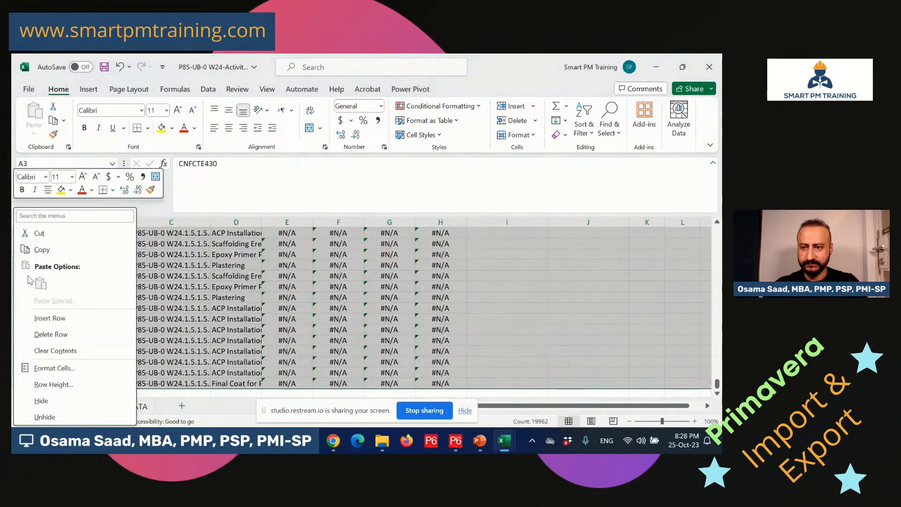
pyautogui.click(53, 335)
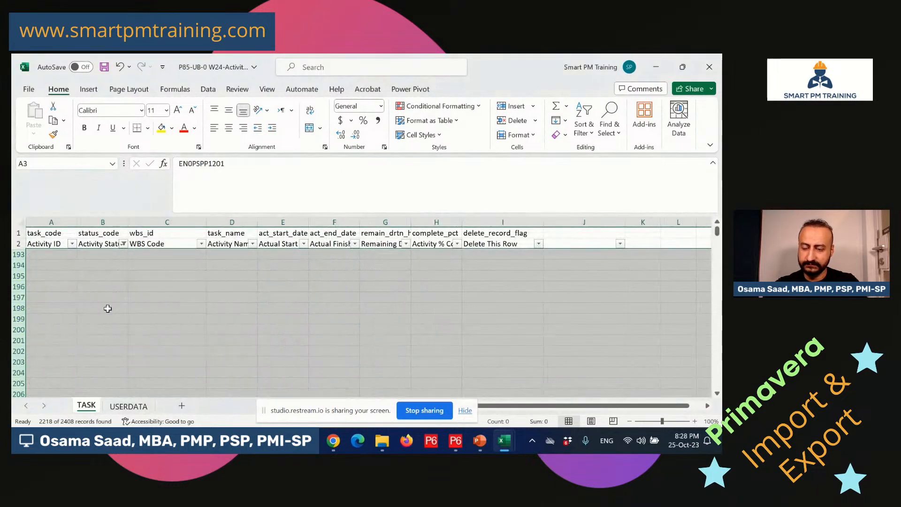
pyautogui.click(109, 300)
# Clear the status filter, spot-check the lookups, and copy the Activity Status column.
pyautogui.click(124, 245)
pyautogui.click(178, 310)
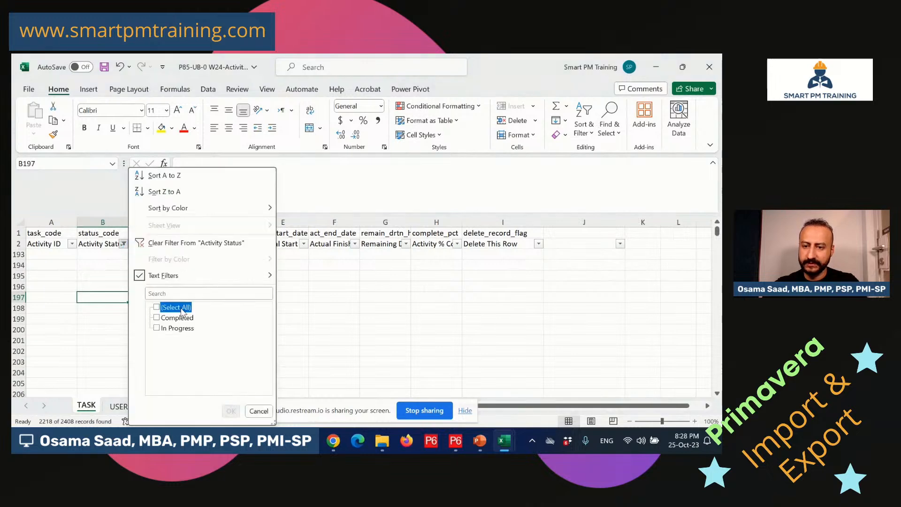
pyautogui.press('Return')
pyautogui.click(139, 299)
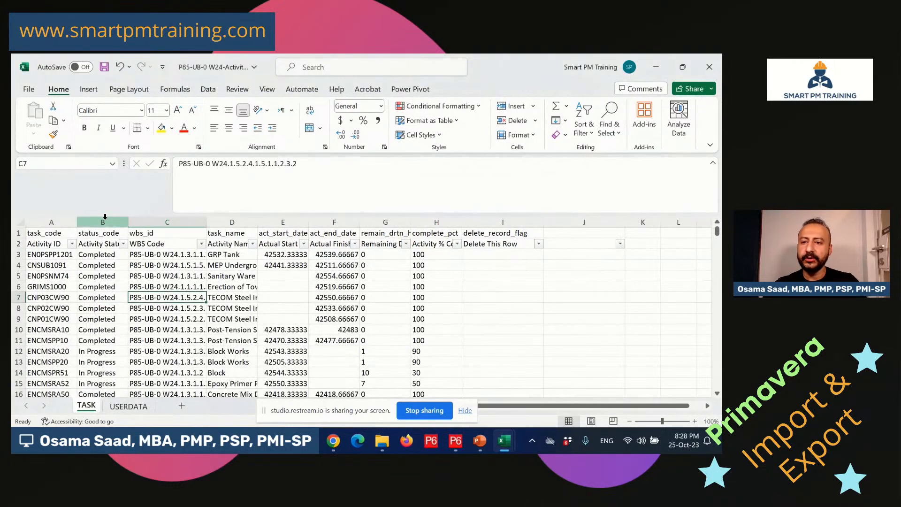
pyautogui.click(105, 284)
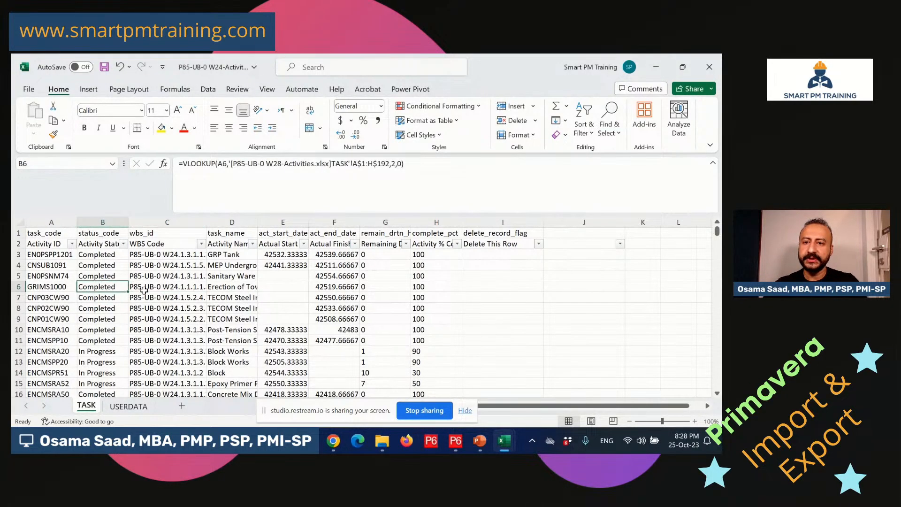
pyautogui.click(328, 277)
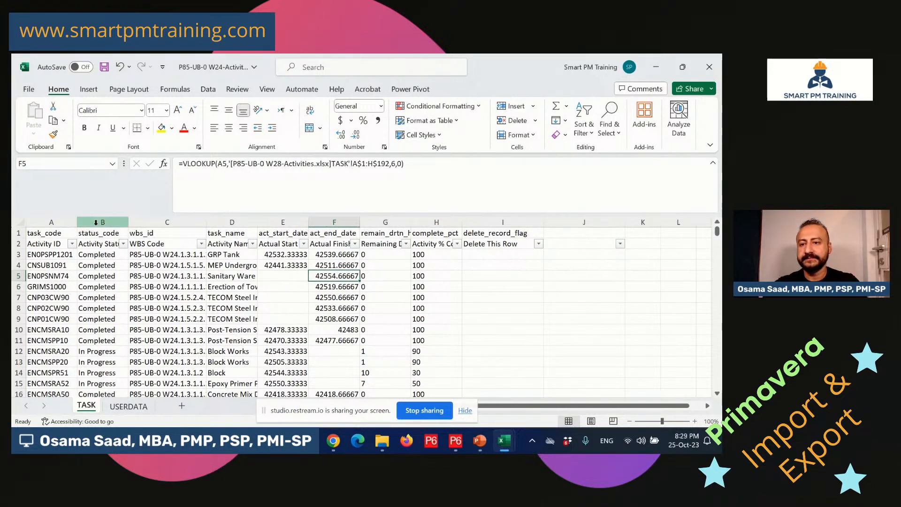
pyautogui.click(103, 221)
pyautogui.hotkey('ctrl', 'c')
# Paste the Activity Status and Actual Start columns back as plain values.
pyautogui.rightClick(104, 219)
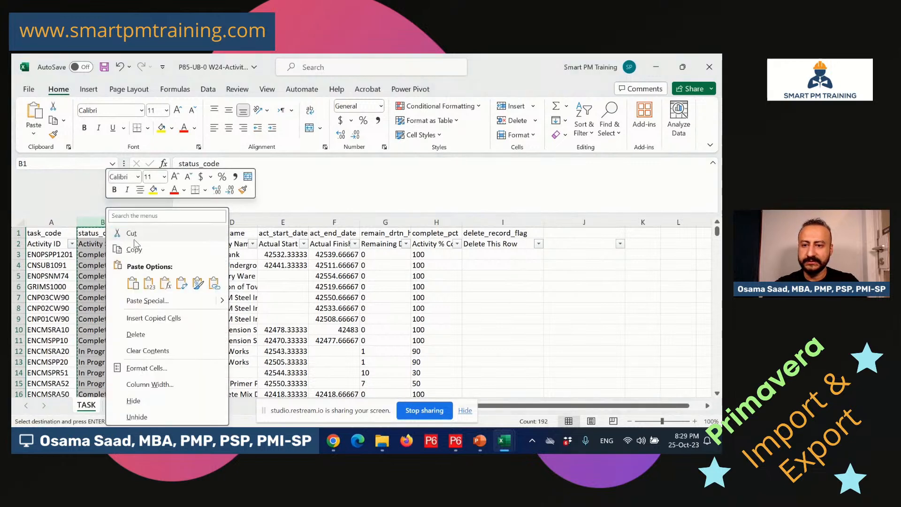
pyautogui.click(149, 280)
pyautogui.click(271, 269)
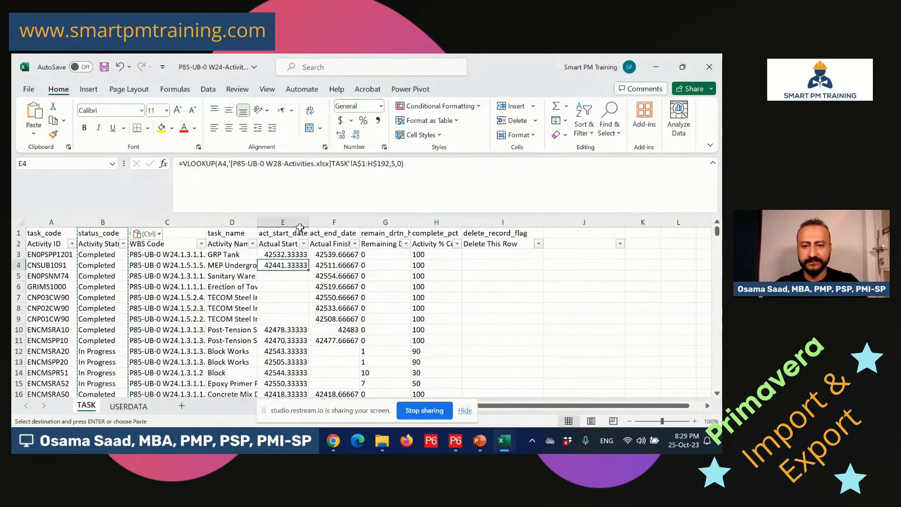
pyautogui.click(293, 220)
pyautogui.hotkey('ctrl', 'c')
pyautogui.rightClick(294, 219)
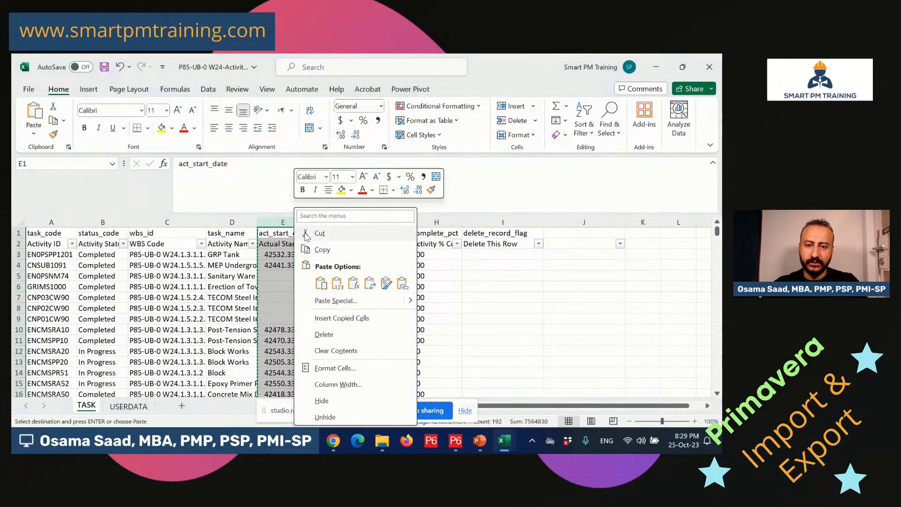
pyautogui.click(336, 280)
# Convert the Actual Finish, Remaining Duration and Activity % Complete columns to plain values.
pyautogui.click(345, 219)
pyautogui.hotkey('ctrl', 'c')
pyautogui.rightClick(344, 218)
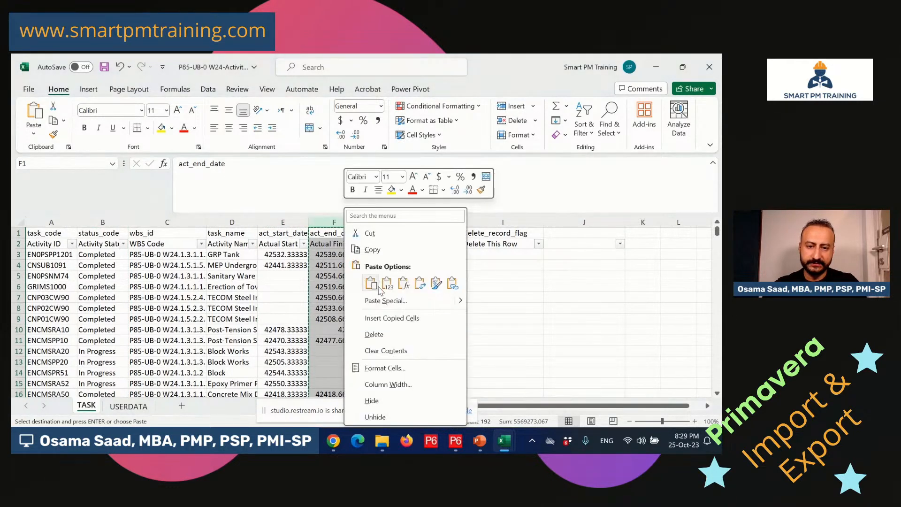
pyautogui.click(387, 283)
pyautogui.click(395, 222)
pyautogui.hotkey('ctrl', 'c')
pyautogui.rightClick(397, 226)
pyautogui.click(425, 228)
pyautogui.click(430, 220)
pyautogui.hotkey('ctrl', 'c')
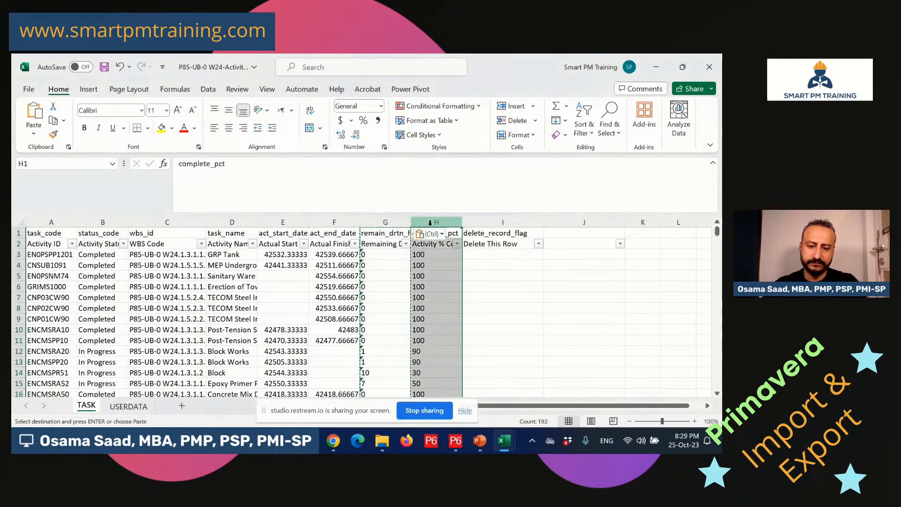
pyautogui.rightClick(444, 226)
pyautogui.click(489, 286)
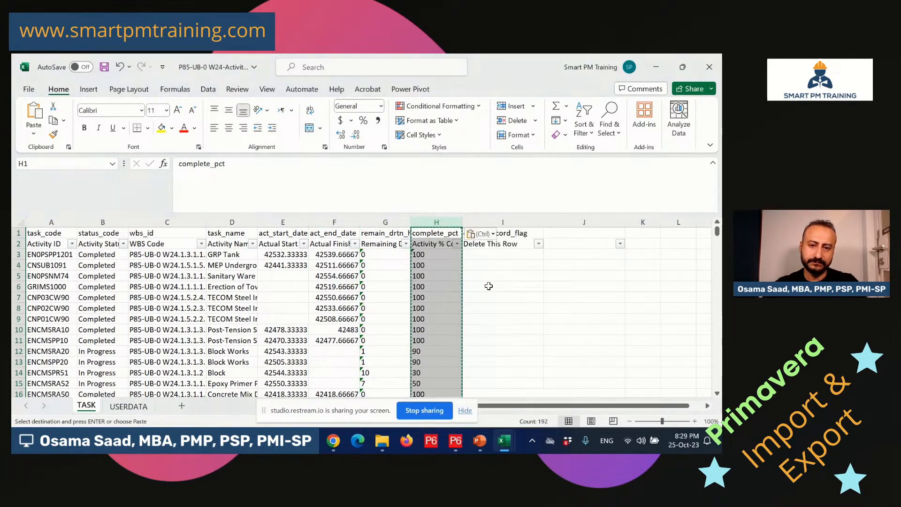
# Verify the converted values, cancel copy mode, and inspect the actual start in E4.
pyautogui.click(444, 267)
pyautogui.click(379, 312)
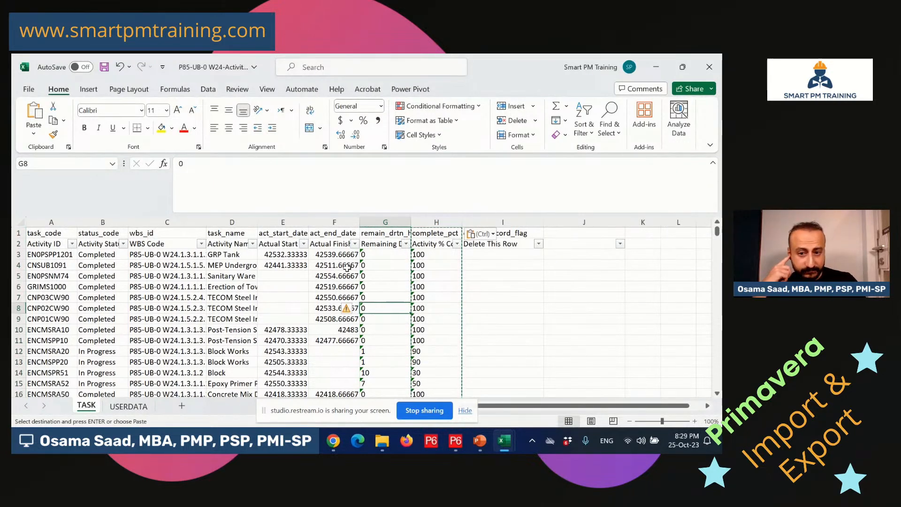
pyautogui.click(282, 256)
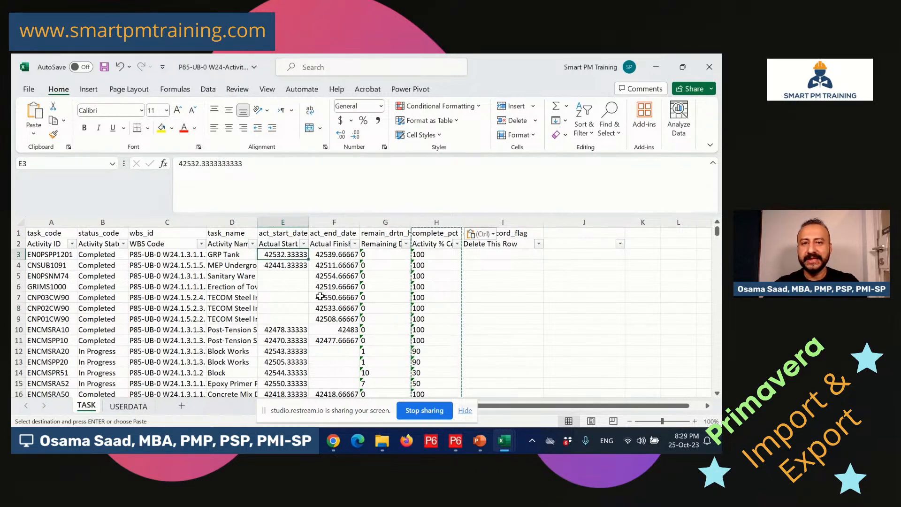
pyautogui.click(546, 298)
pyautogui.press('Escape')
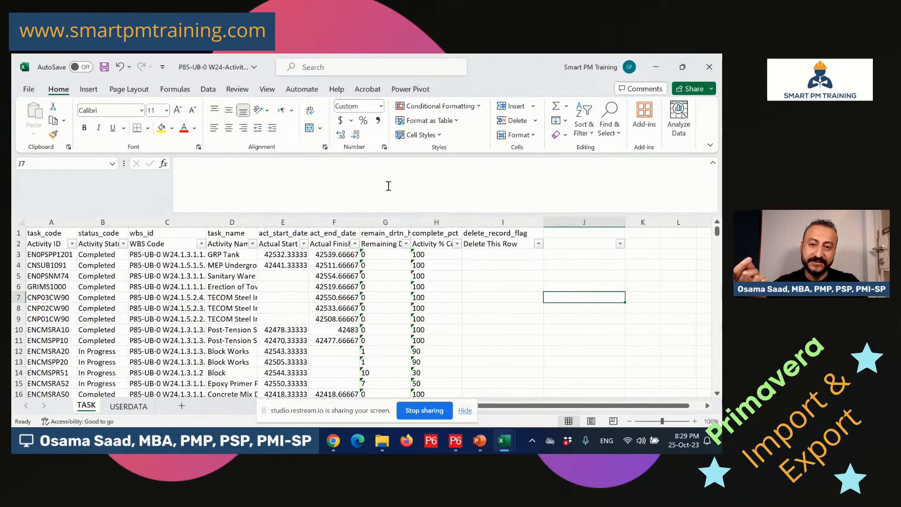
pyautogui.click(291, 266)
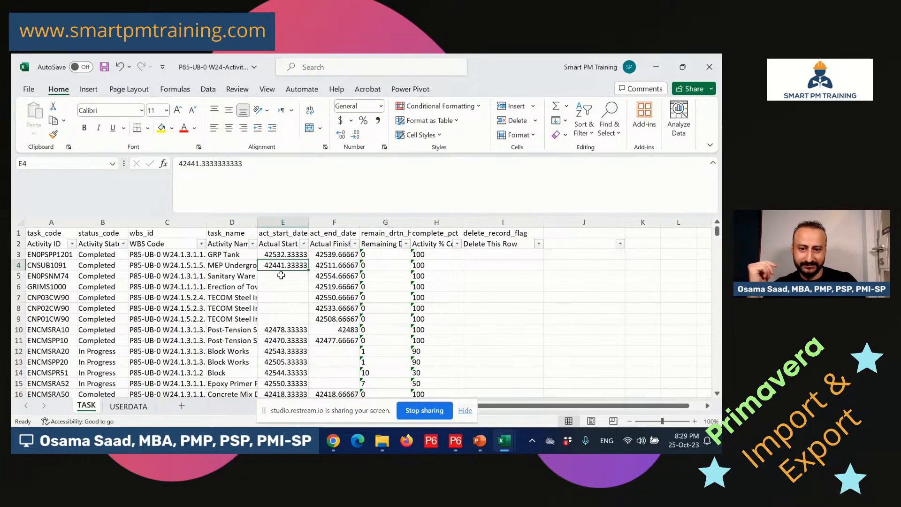
# Format the Actual Start and Actual Finish cells (E3:F192) as Short Date.
pyautogui.moveTo(276, 250); pyautogui.dragTo(346, 375)
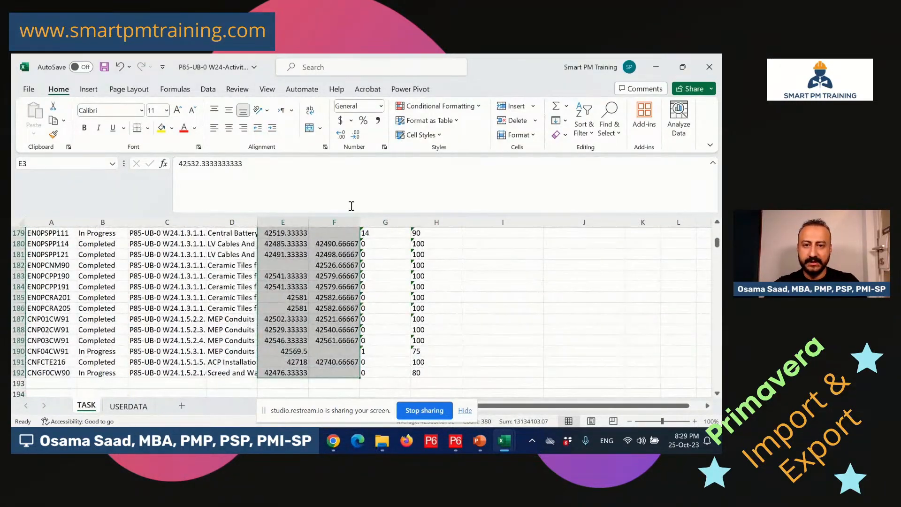
pyautogui.click(381, 106)
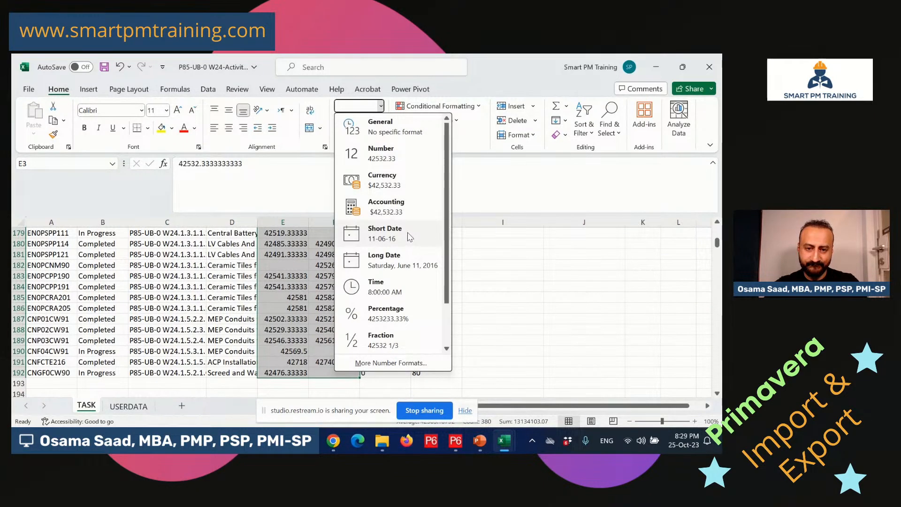
pyautogui.click(199, 148)
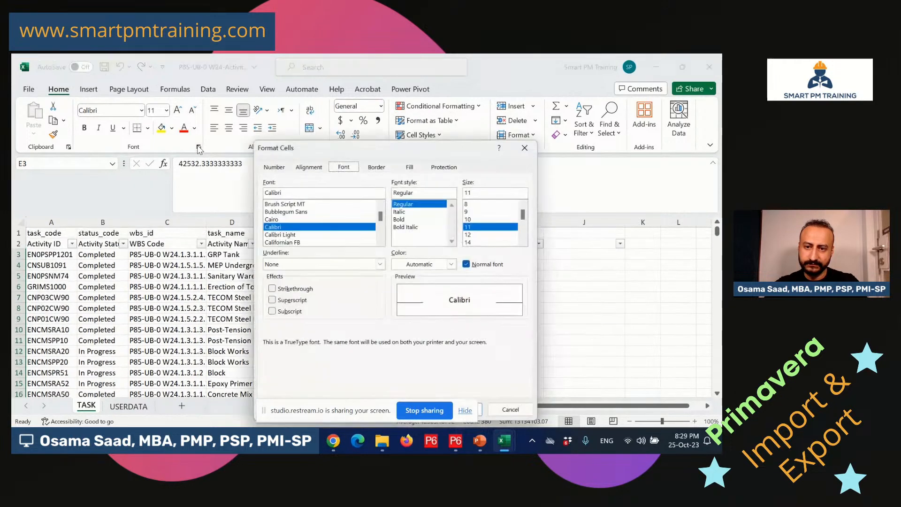
pyautogui.click(266, 165)
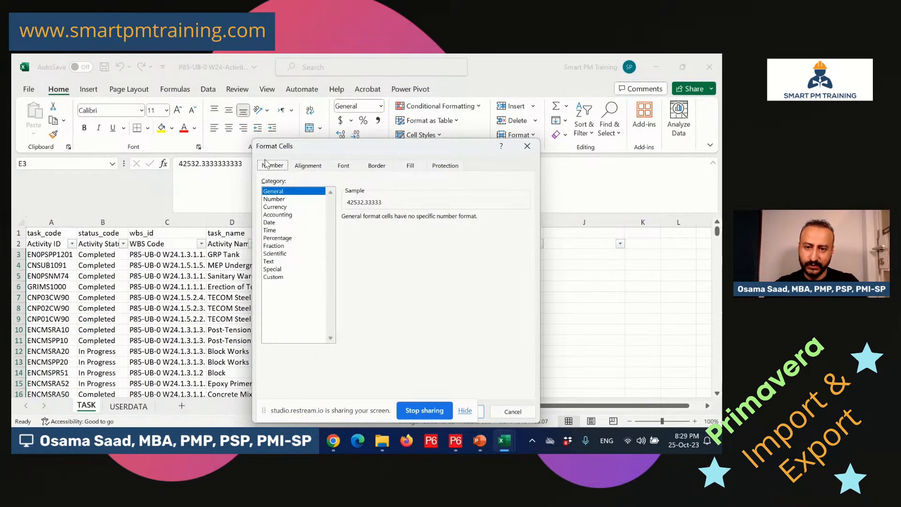
pyautogui.click(280, 276)
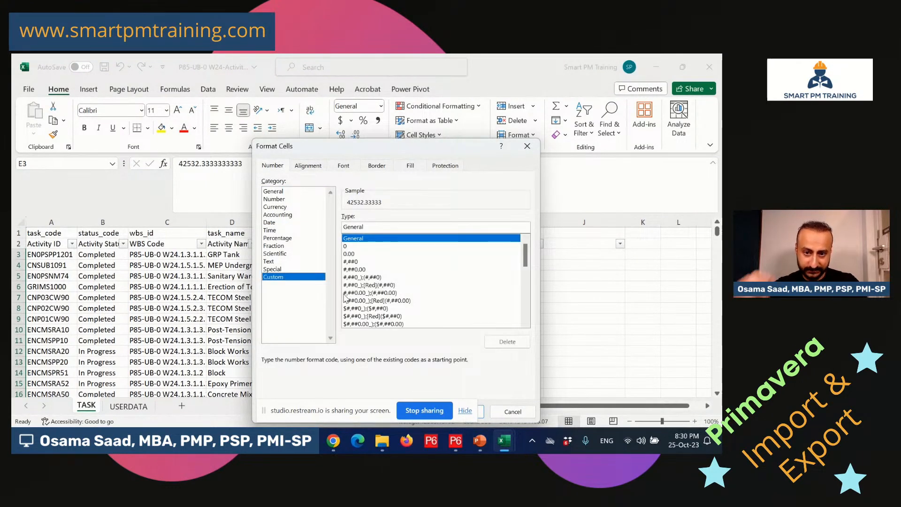
pyautogui.click(508, 412)
pyautogui.click(381, 106)
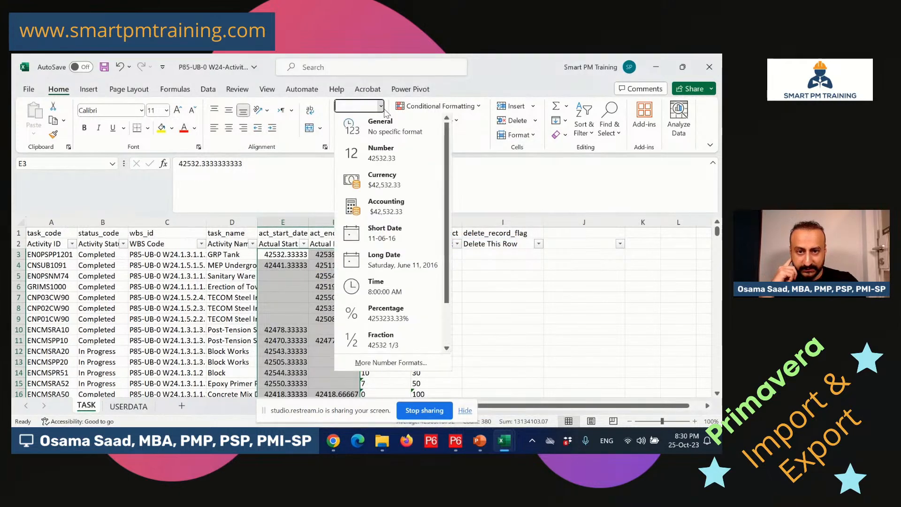
pyautogui.click(404, 234)
pyautogui.click(297, 266)
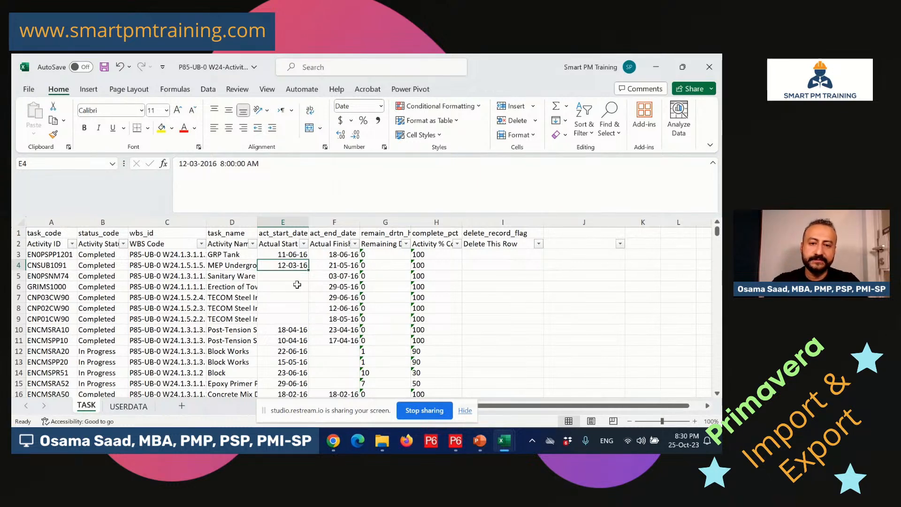
pyautogui.press('Up')
pyautogui.click(337, 267)
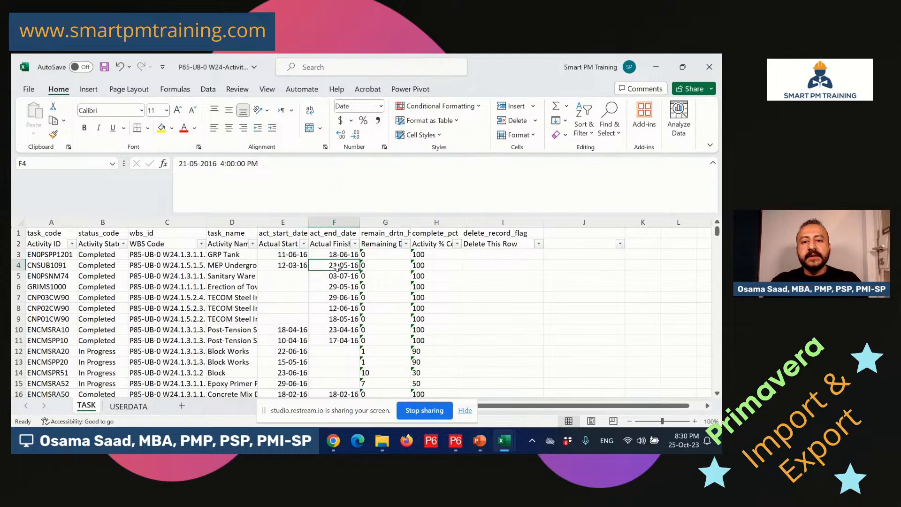
pyautogui.click(293, 255)
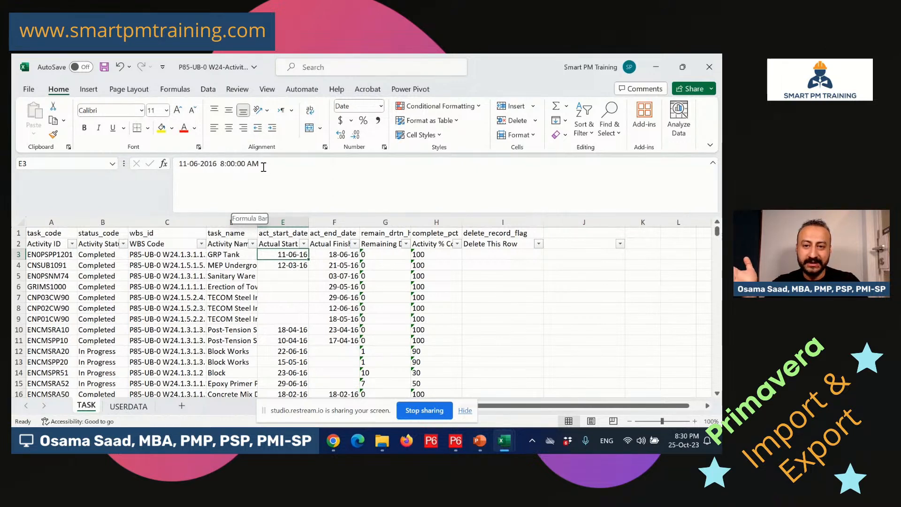
pyautogui.click(344, 254)
pyautogui.click(296, 256)
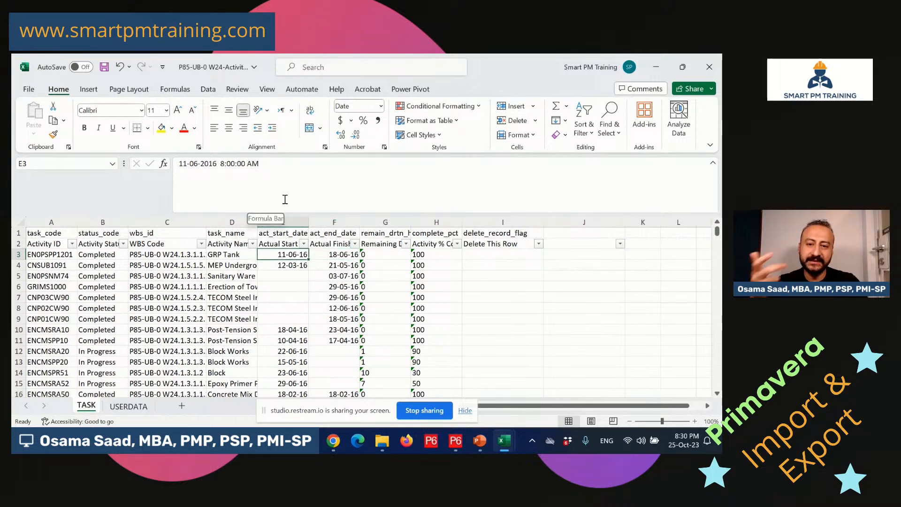
pyautogui.click(332, 256)
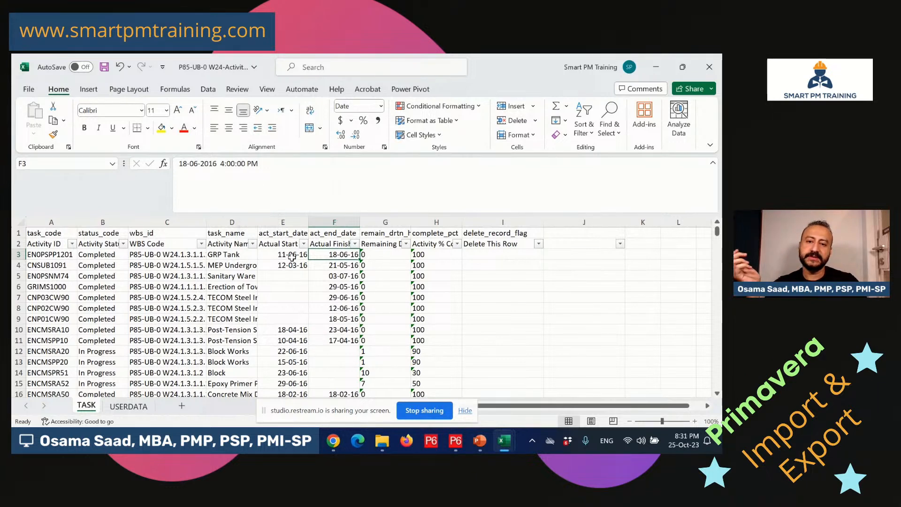
pyautogui.press('Left')
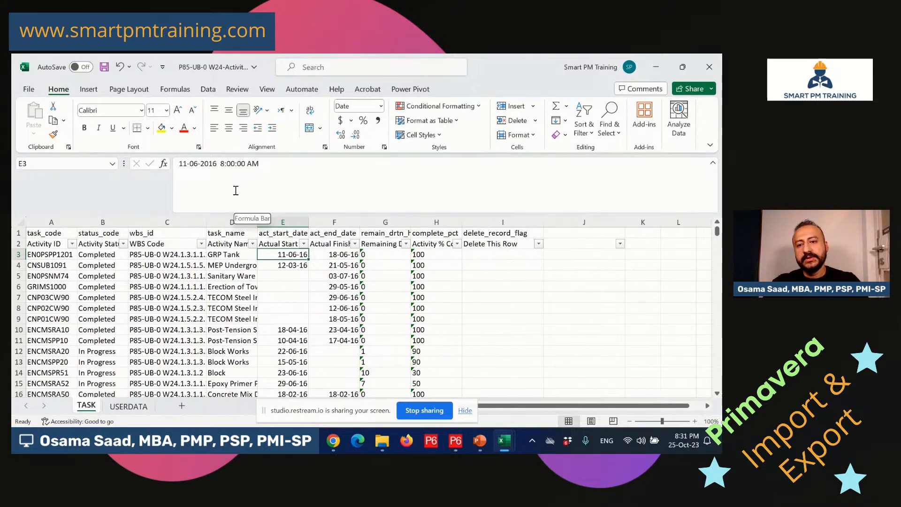
pyautogui.moveTo(276, 164); pyautogui.dragTo(216, 163)
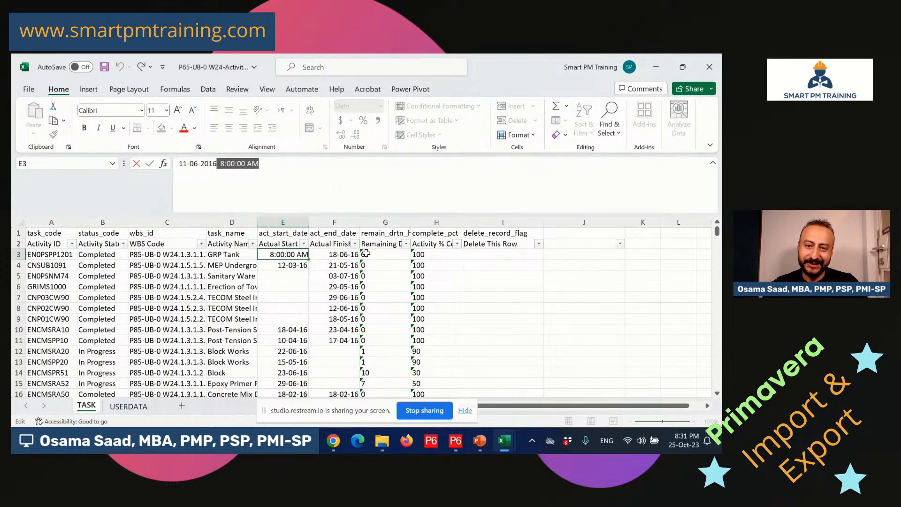
pyautogui.press('Escape')
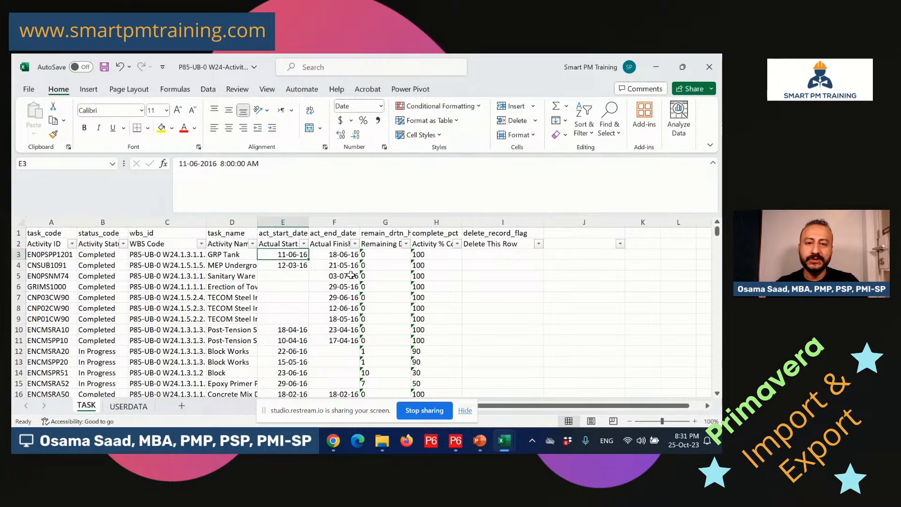
pyautogui.moveTo(282, 165); pyautogui.dragTo(217, 159)
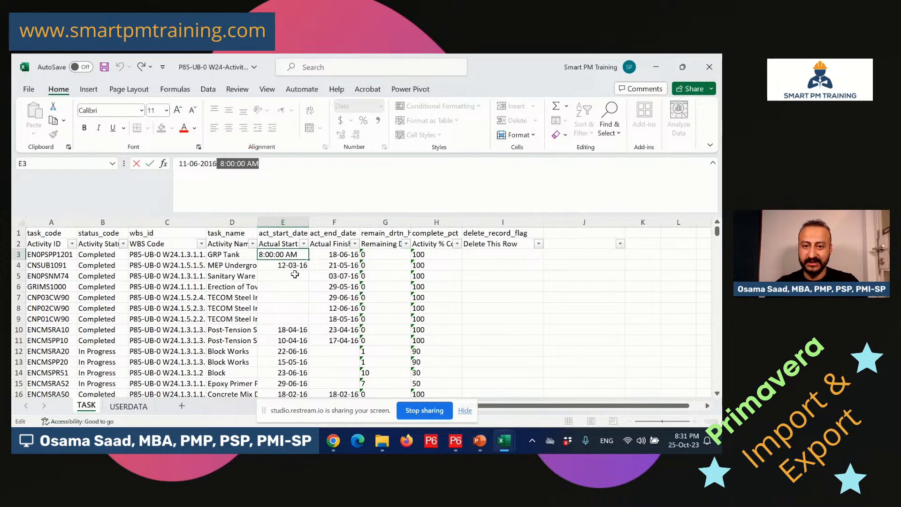
pyautogui.press('Escape')
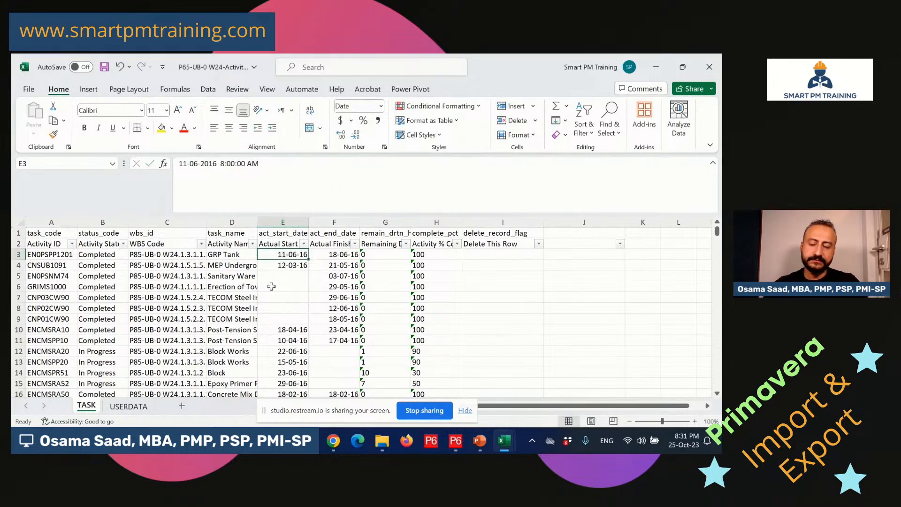
# Insert empty columns after act_start_date and after act_end_date.
pyautogui.rightClick(335, 222)
pyautogui.click(367, 318)
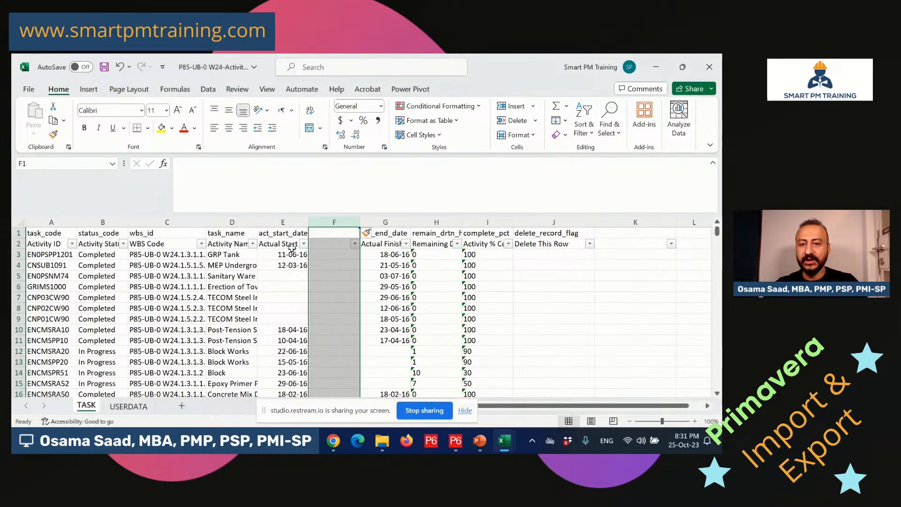
pyautogui.click(437, 223)
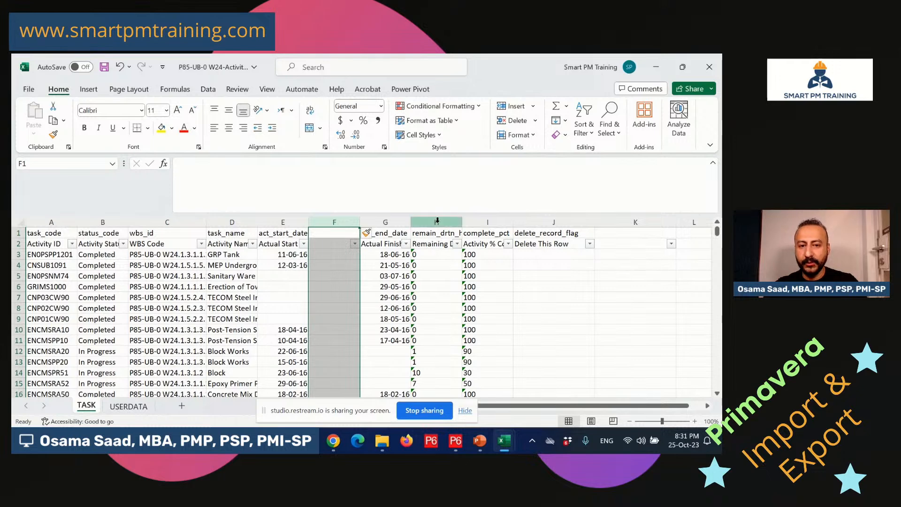
pyautogui.rightClick(437, 222)
pyautogui.click(469, 318)
pyautogui.click(346, 275)
# Select the actual start dates from E3 down to the last activity row.
pyautogui.click(338, 256)
pyautogui.click(434, 254)
pyautogui.click(344, 254)
pyautogui.click(292, 254)
pyautogui.click(347, 257)
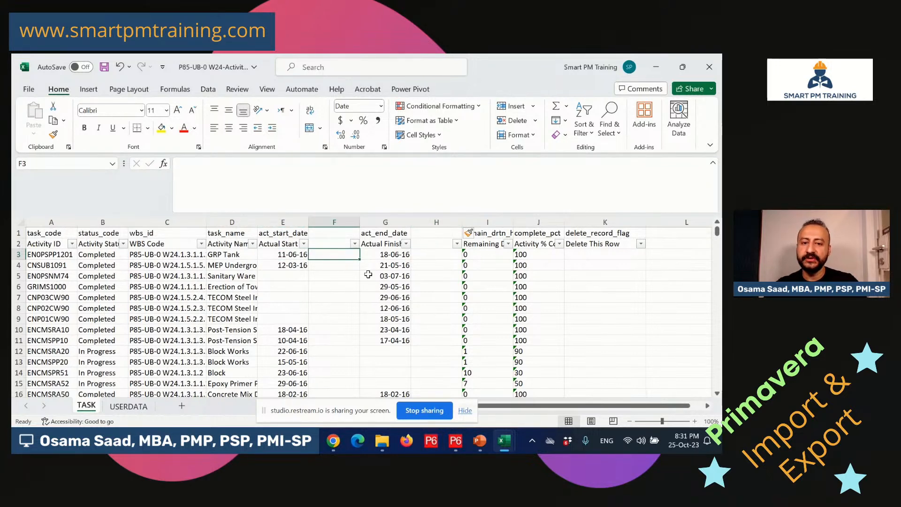
pyautogui.moveTo(282, 254); pyautogui.dragTo(294, 416)
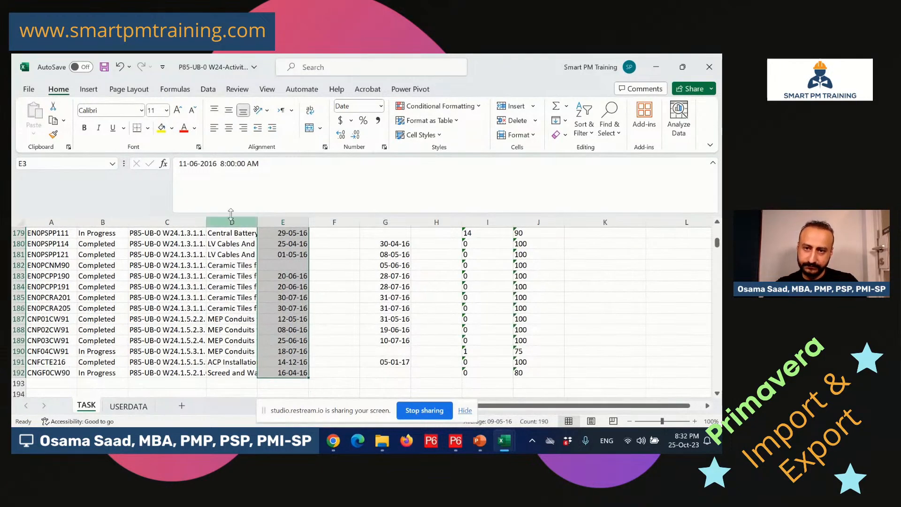
# Launch the Text to Columns wizard for the selected Actual Start values.
pyautogui.click(209, 90)
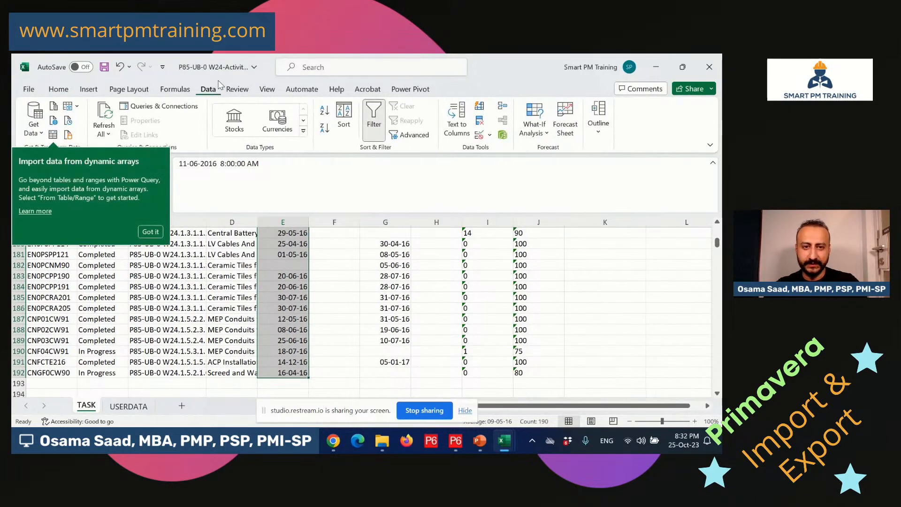
pyautogui.click(150, 231)
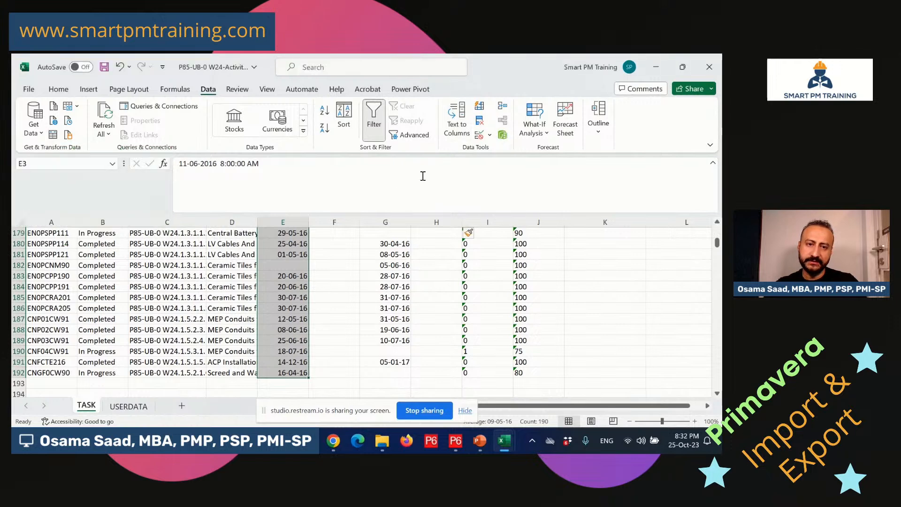
pyautogui.click(457, 124)
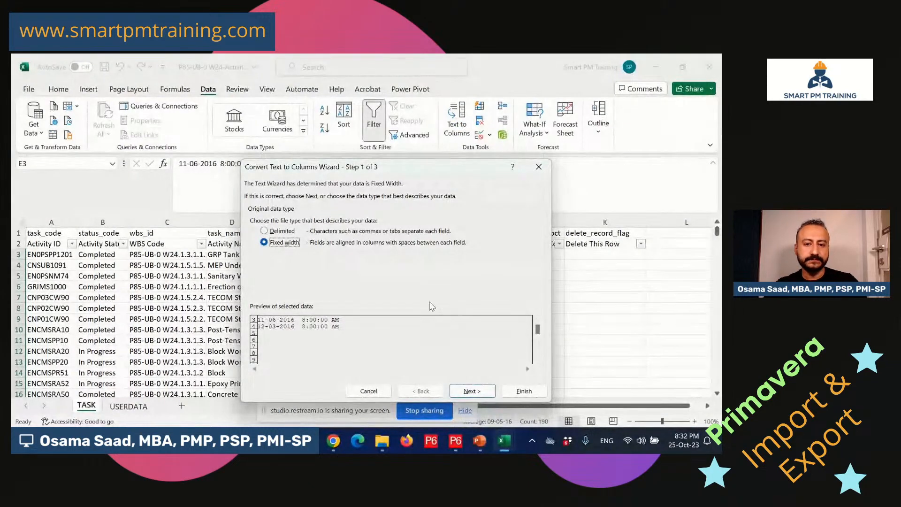
pyautogui.click(473, 393)
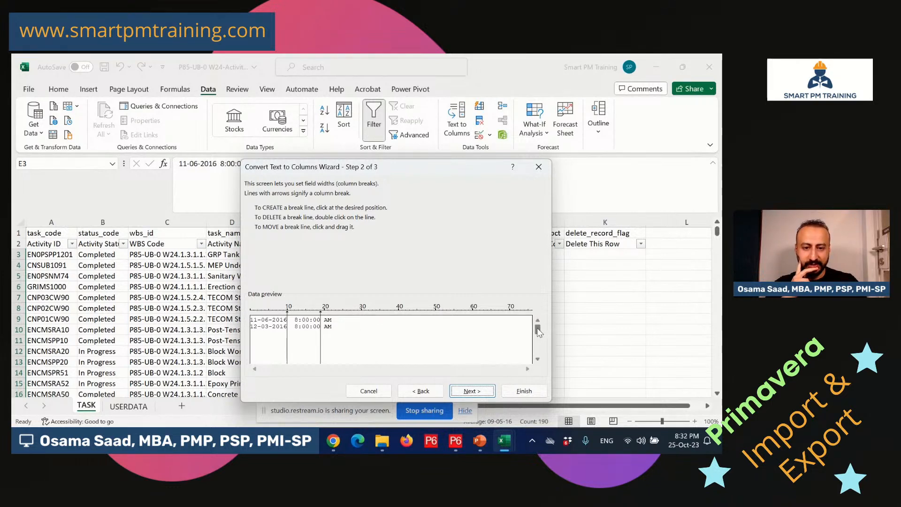
# Position the column break so each date separates from its 8:00:00 AM time.
pyautogui.moveTo(538, 331); pyautogui.dragTo(539, 350)
pyautogui.scroll(-3, 540, 356)
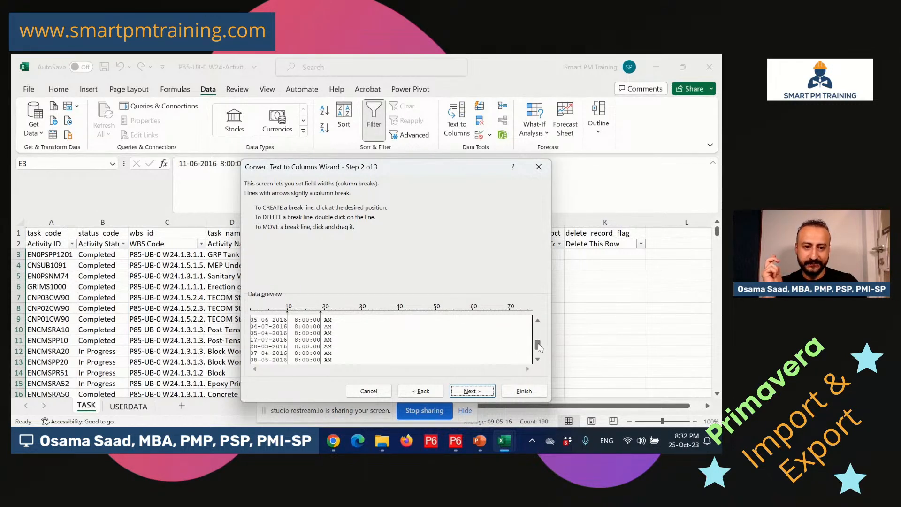
pyautogui.scroll(5, 541, 317)
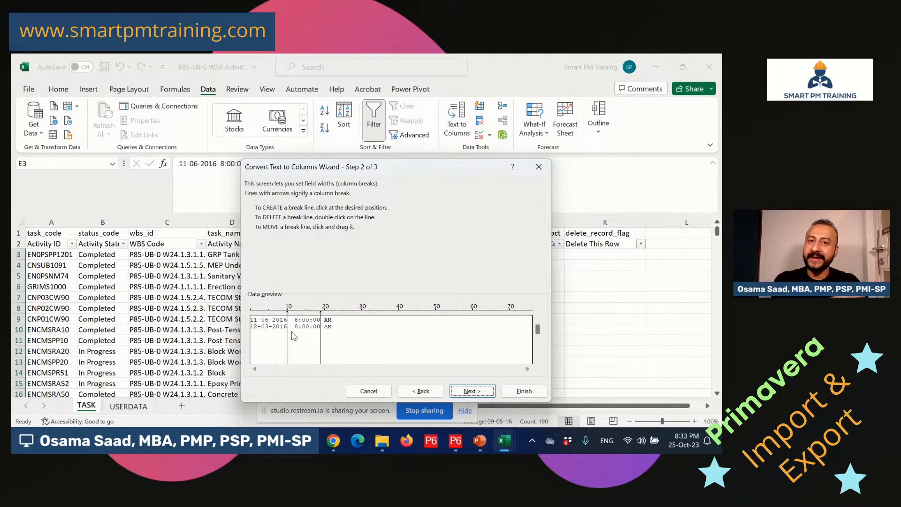
pyautogui.click(324, 314)
pyautogui.moveTo(325, 317); pyautogui.dragTo(336, 317)
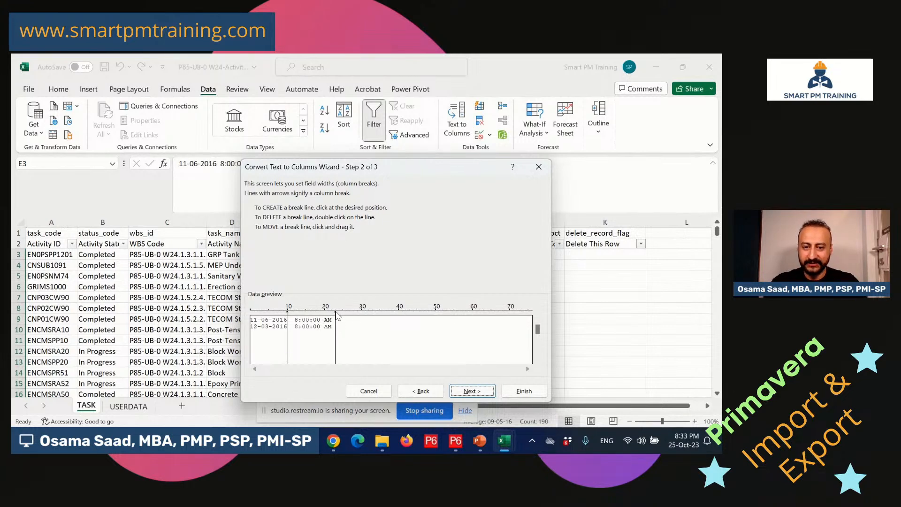
pyautogui.click(324, 316)
pyautogui.moveTo(324, 313); pyautogui.dragTo(324, 314)
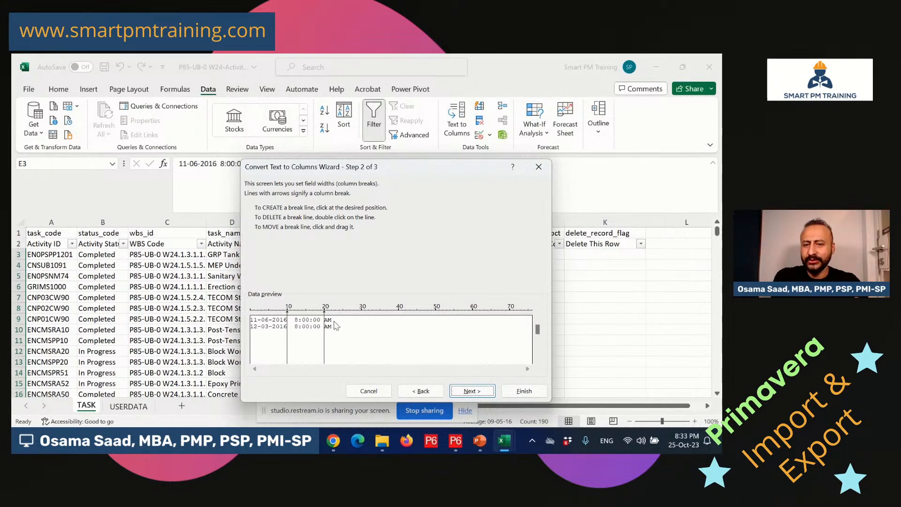
pyautogui.moveTo(324, 321); pyautogui.dragTo(335, 321)
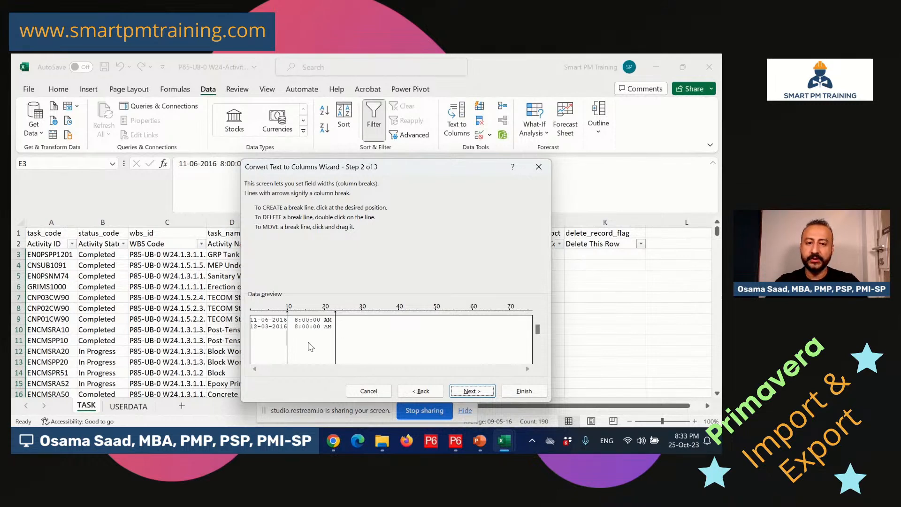
# Set the first split column to DMY date format and finish the split.
pyautogui.click(468, 392)
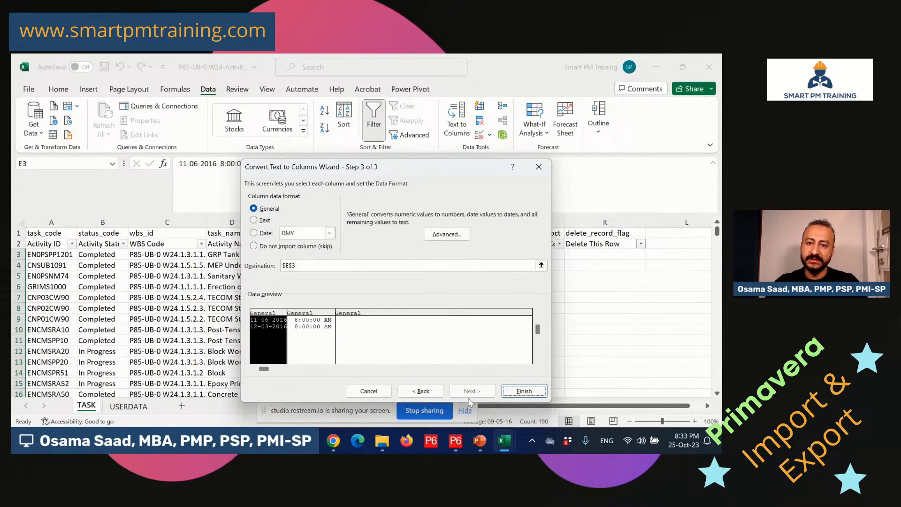
pyautogui.click(266, 235)
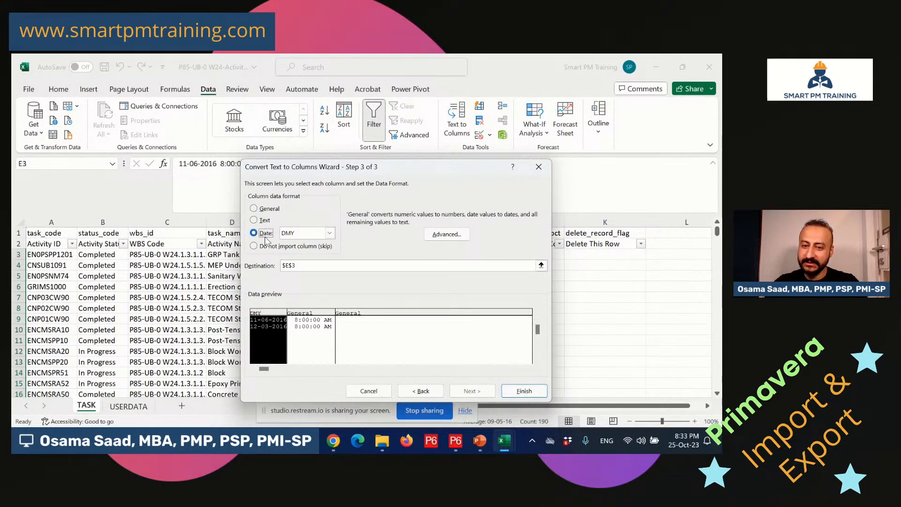
pyautogui.click(310, 315)
pyautogui.click(366, 316)
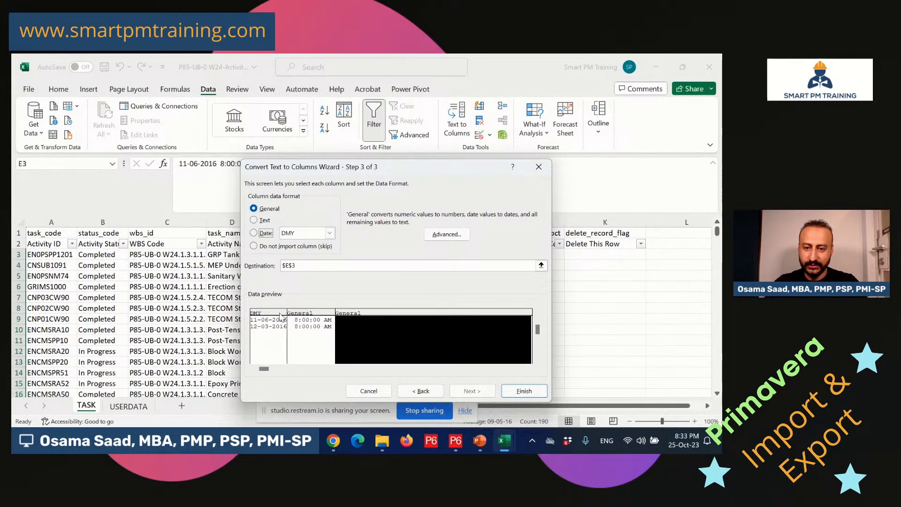
pyautogui.click(271, 320)
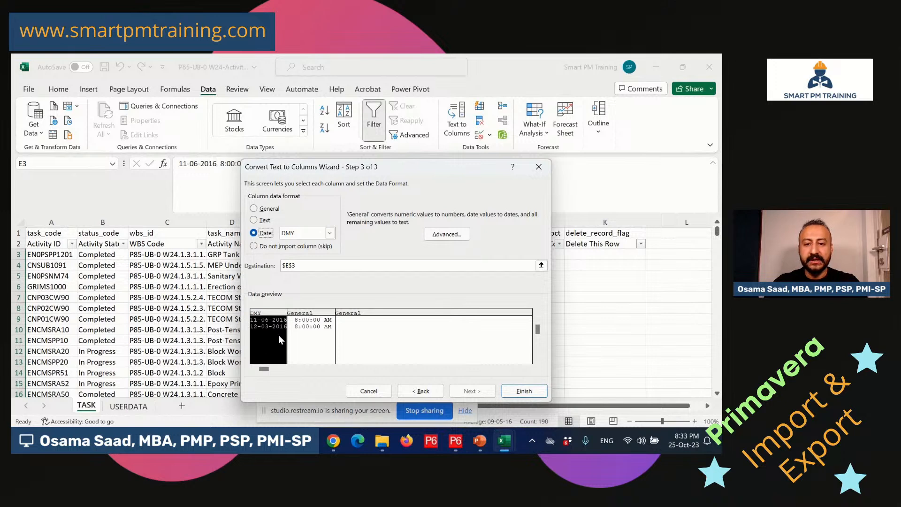
pyautogui.click(319, 317)
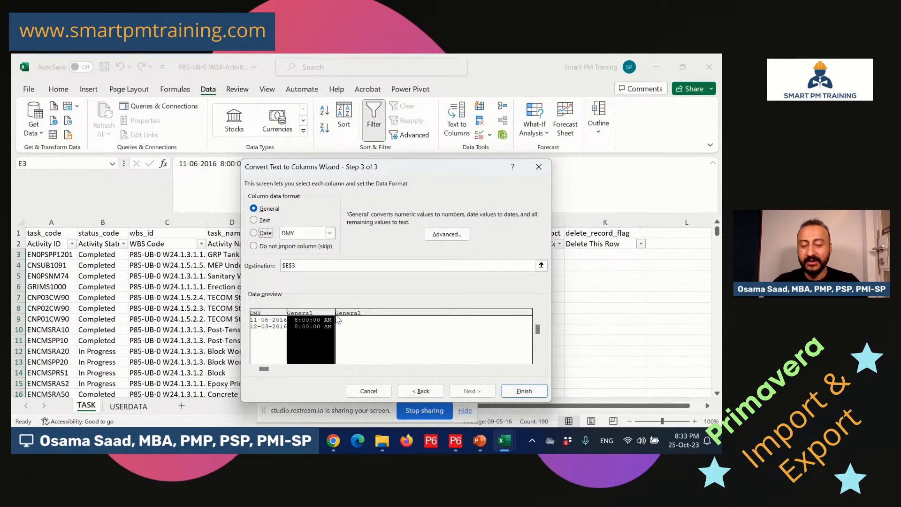
pyautogui.click(270, 315)
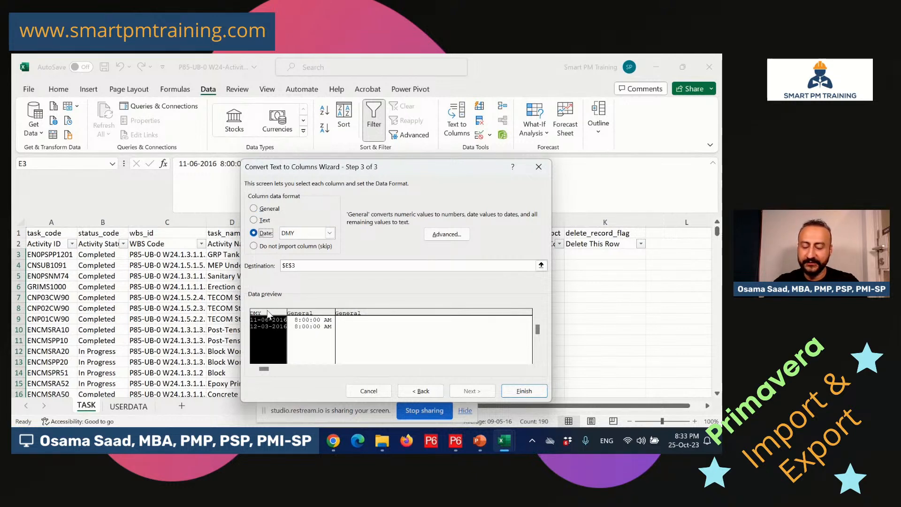
pyautogui.click(520, 387)
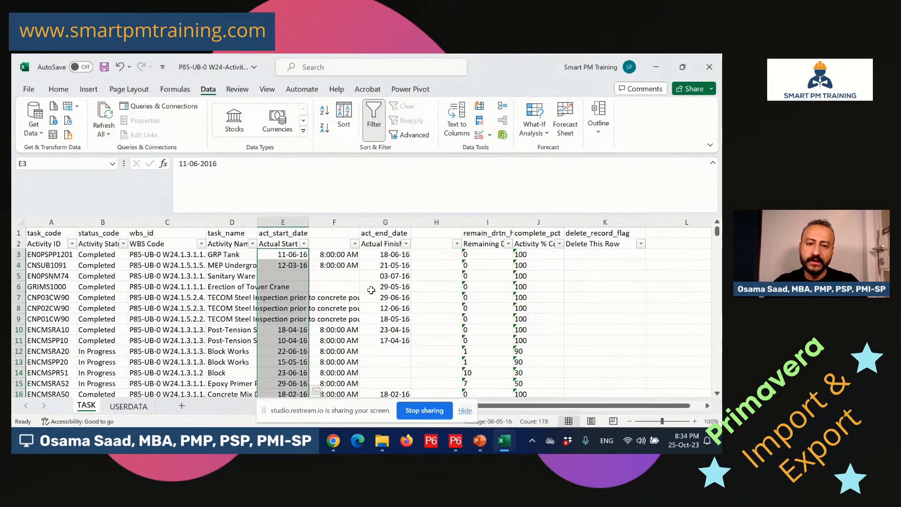
# Check the converted start dates and delete the split-off start-time column F.
pyautogui.click(291, 266)
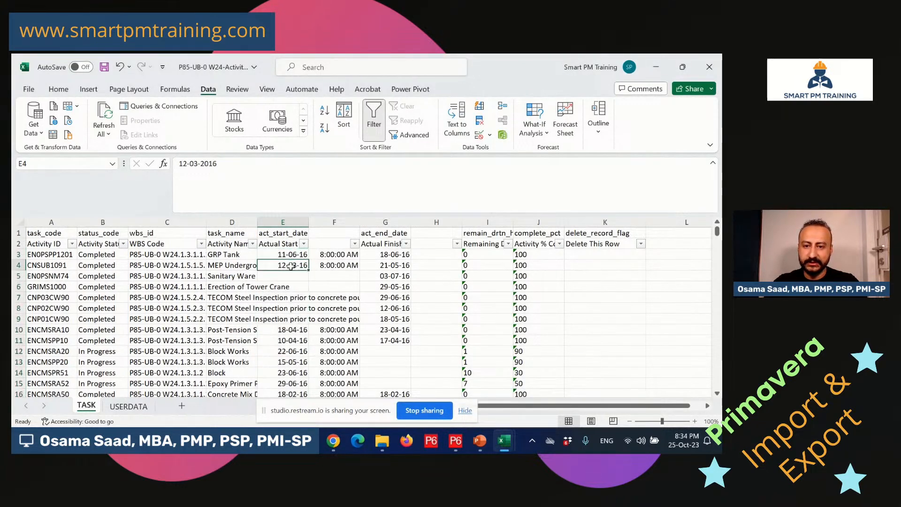
pyautogui.click(283, 330)
pyautogui.click(292, 340)
pyautogui.click(293, 363)
pyautogui.click(293, 352)
pyautogui.click(334, 264)
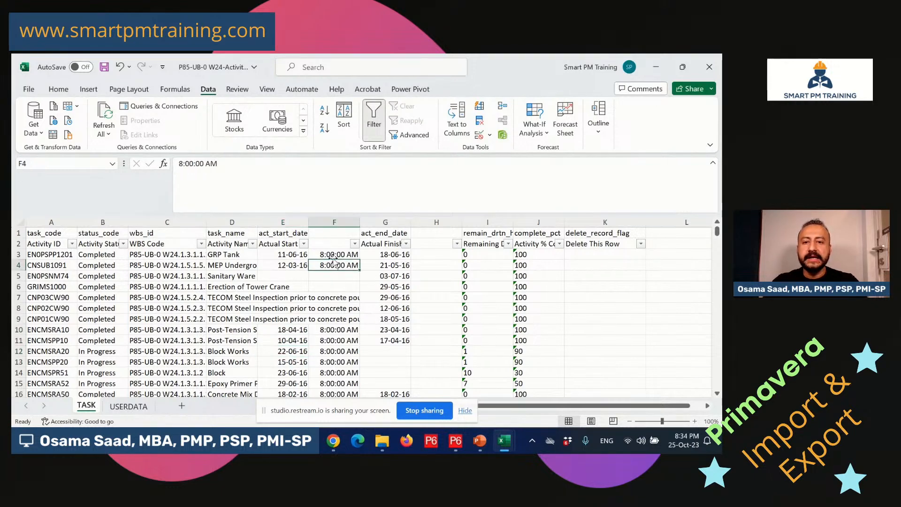
pyautogui.click(335, 222)
pyautogui.rightClick(336, 223)
pyautogui.click(381, 339)
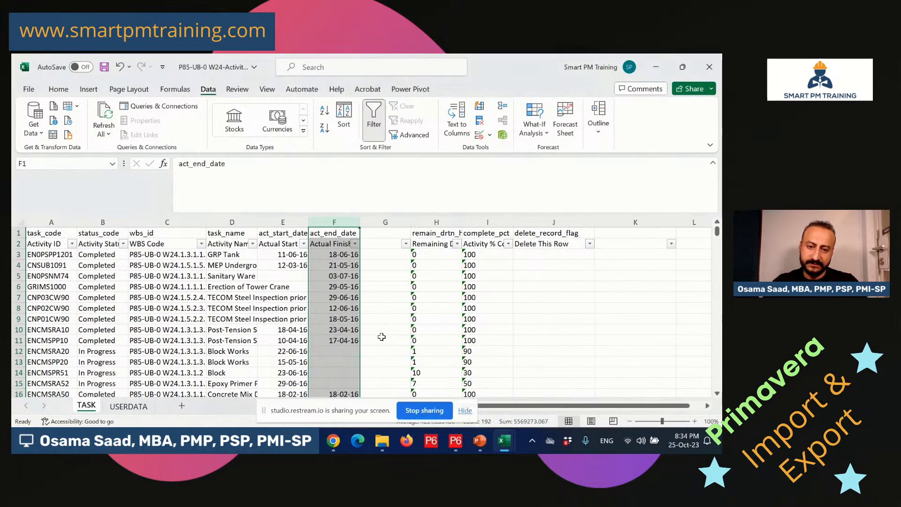
# Split the actual finish values into DMY dates and their 4:00:00 PM times.
pyautogui.click(336, 256)
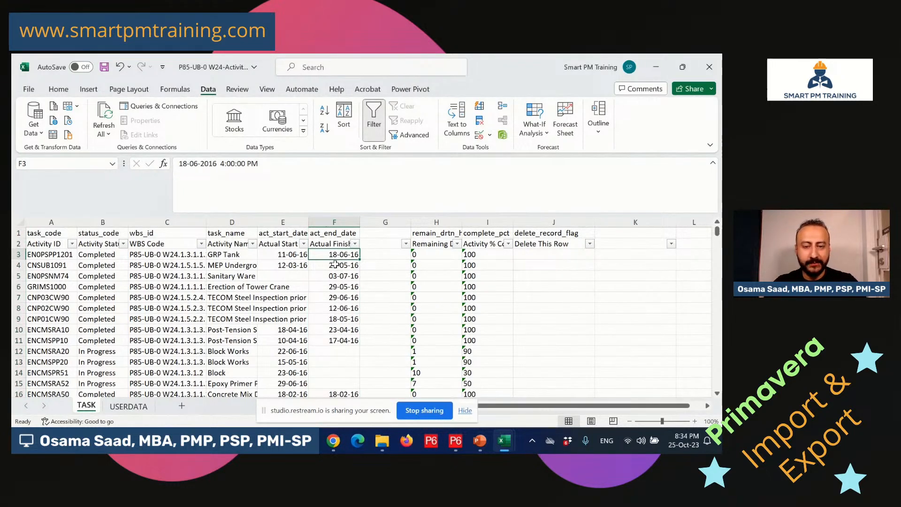
pyautogui.moveTo(342, 257); pyautogui.dragTo(360, 379)
pyautogui.moveTo(345, 389); pyautogui.dragTo(345, 374)
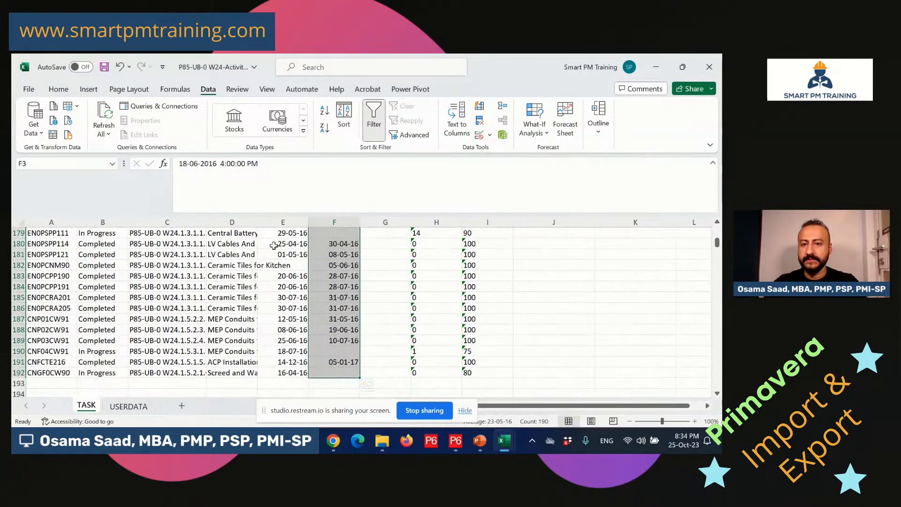
pyautogui.click(457, 121)
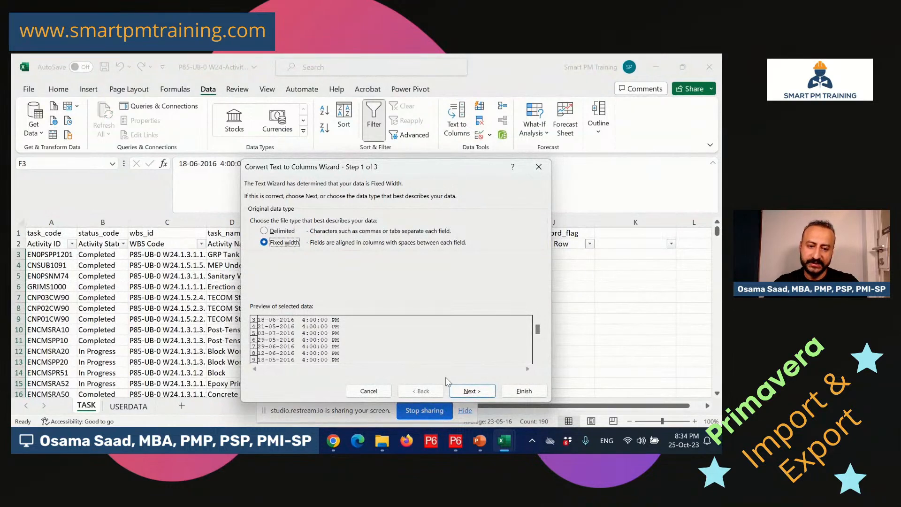
pyautogui.click(472, 391)
pyautogui.moveTo(322, 315); pyautogui.dragTo(337, 320)
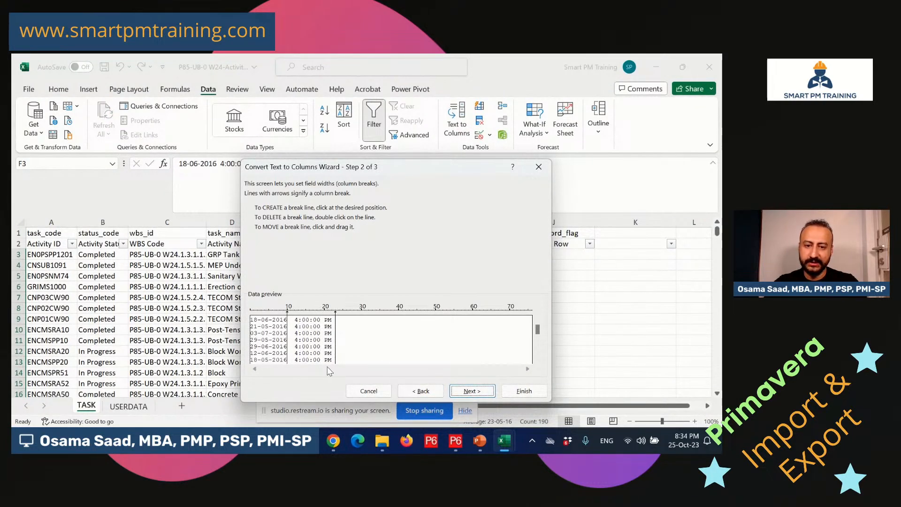
pyautogui.click(461, 390)
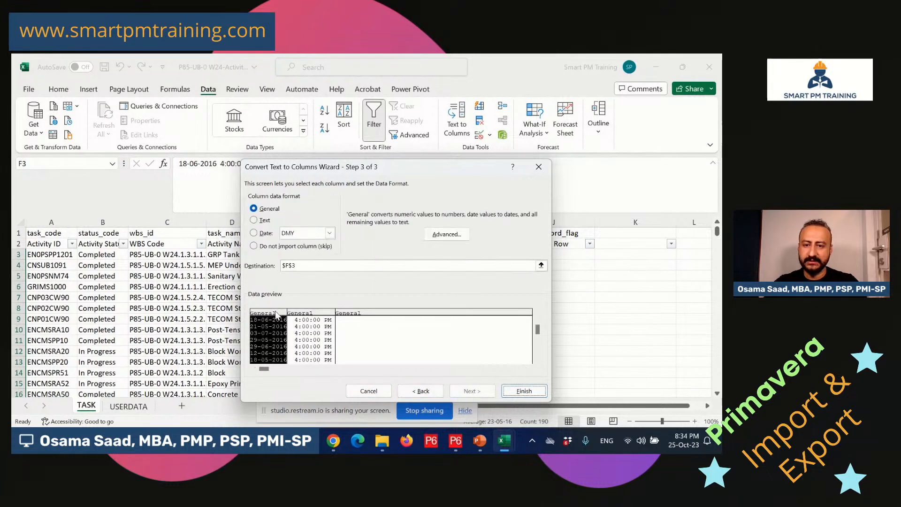
pyautogui.click(256, 233)
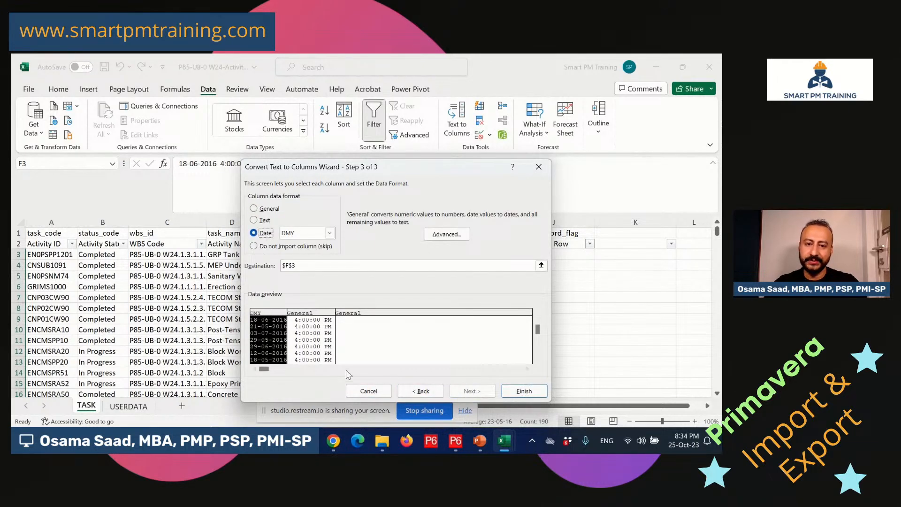
pyautogui.click(529, 390)
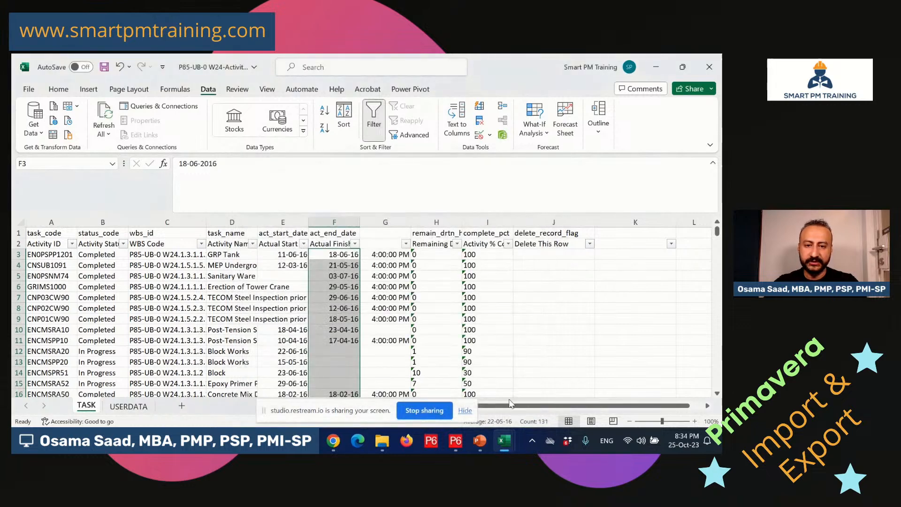
pyautogui.click(385, 223)
pyautogui.rightClick(387, 224)
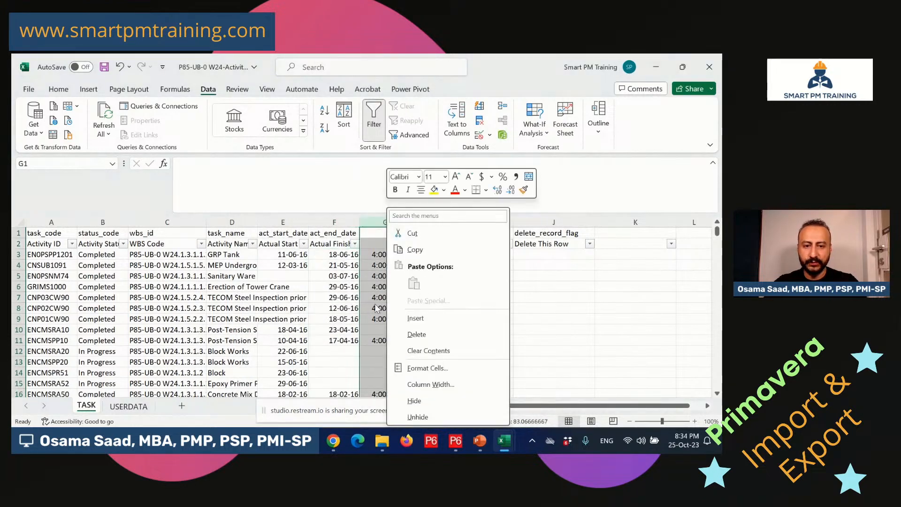
# Delete finish-time column G, reselect E3:F192, and glance at the W28 schedule in P6.
pyautogui.click(416, 335)
pyautogui.moveTo(280, 254); pyautogui.dragTo(328, 372)
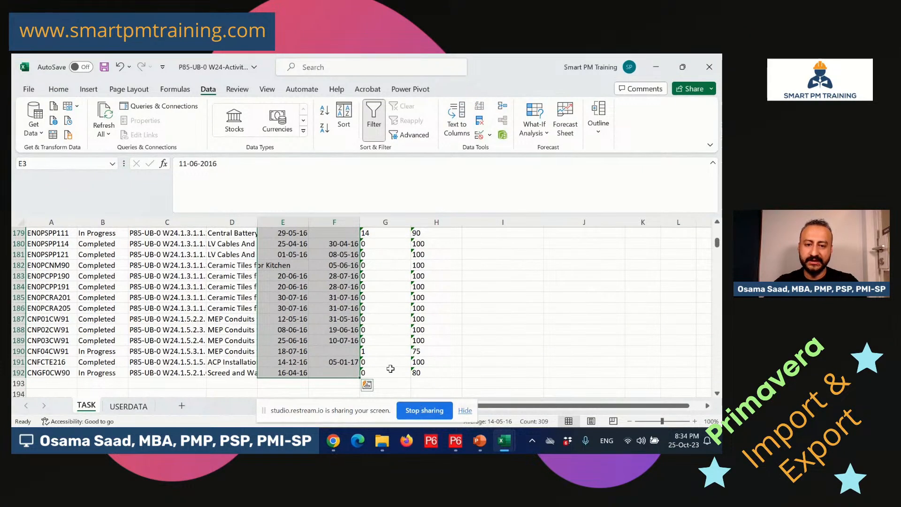
pyautogui.click(456, 442)
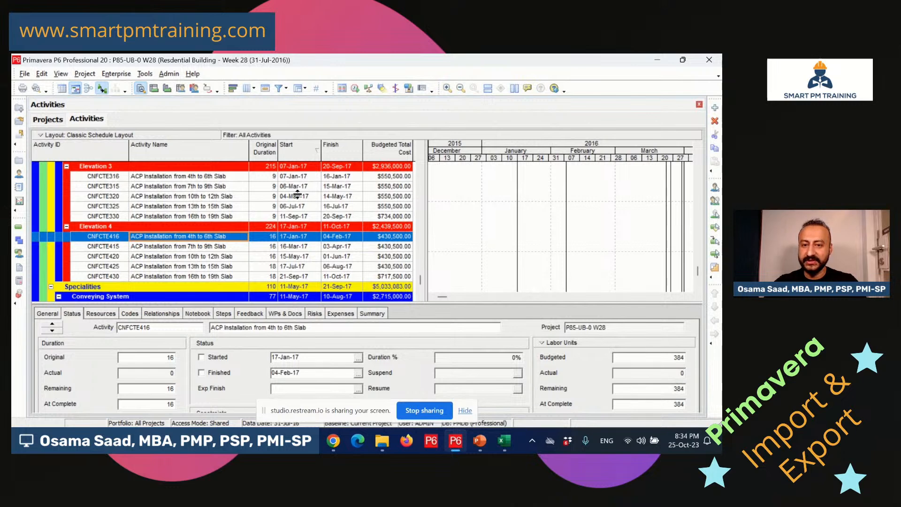
pyautogui.click(454, 444)
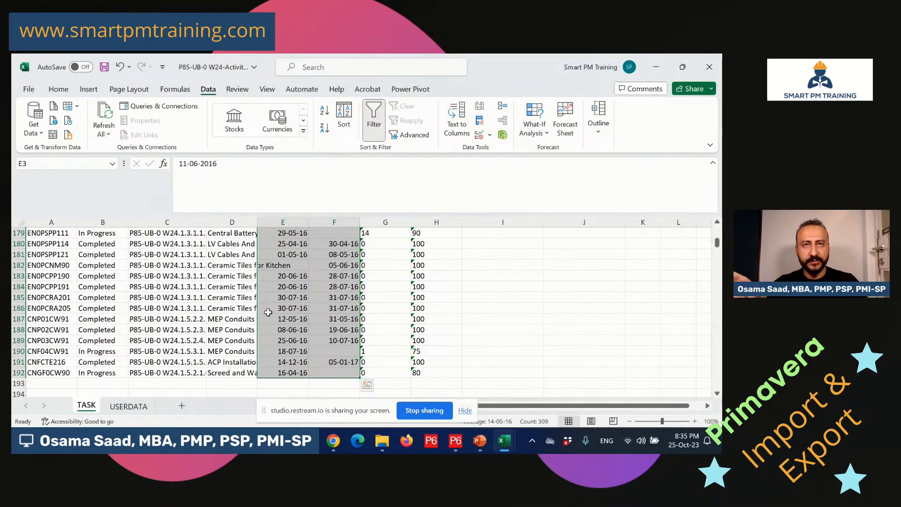
pyautogui.scroll(13, 304, 288)
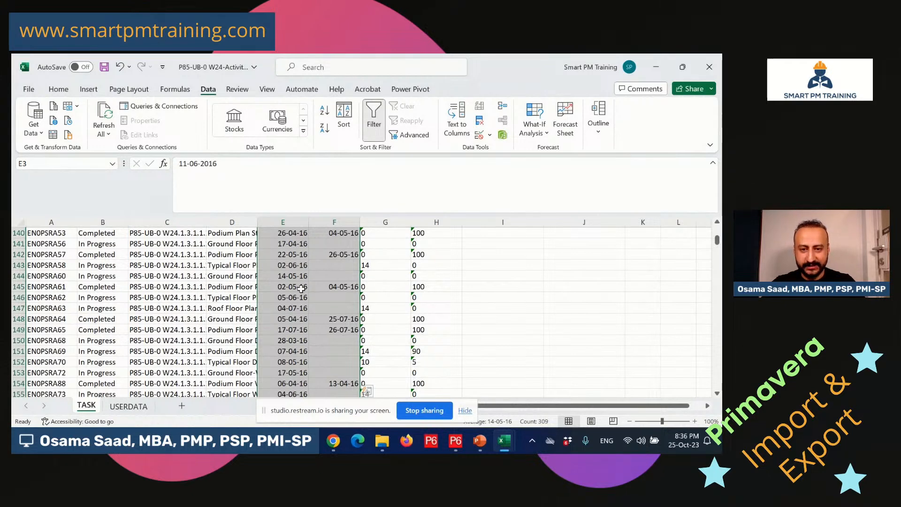
pyautogui.scroll(14, 301, 289)
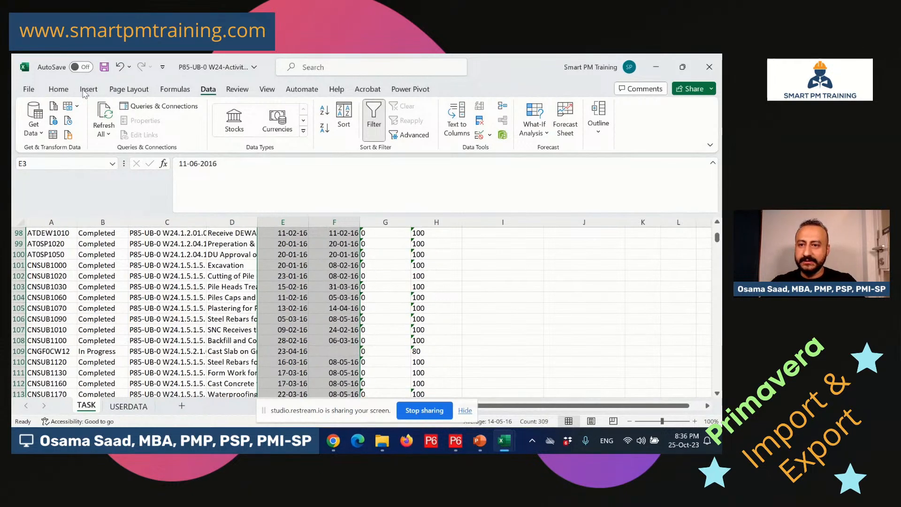
# Apply the custom dd-mmm-yy date format to the actual start and finish columns E and F.
pyautogui.click(58, 90)
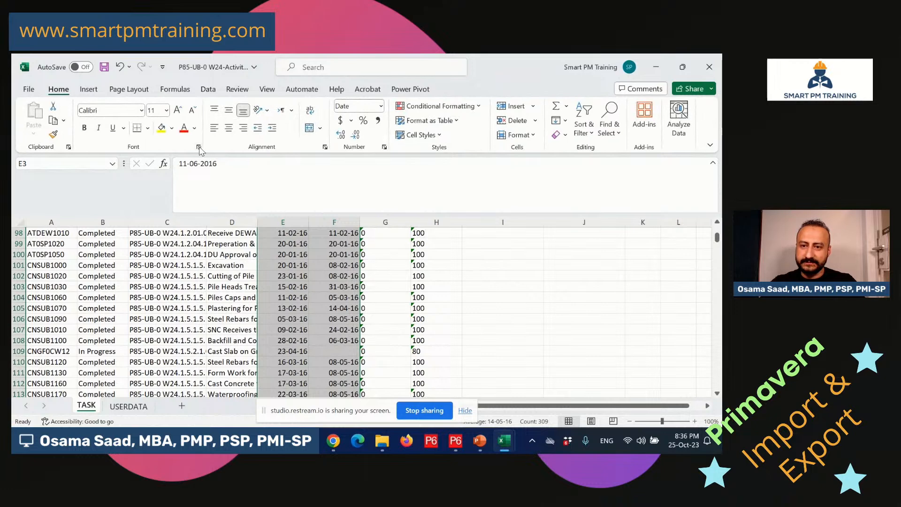
pyautogui.click(199, 147)
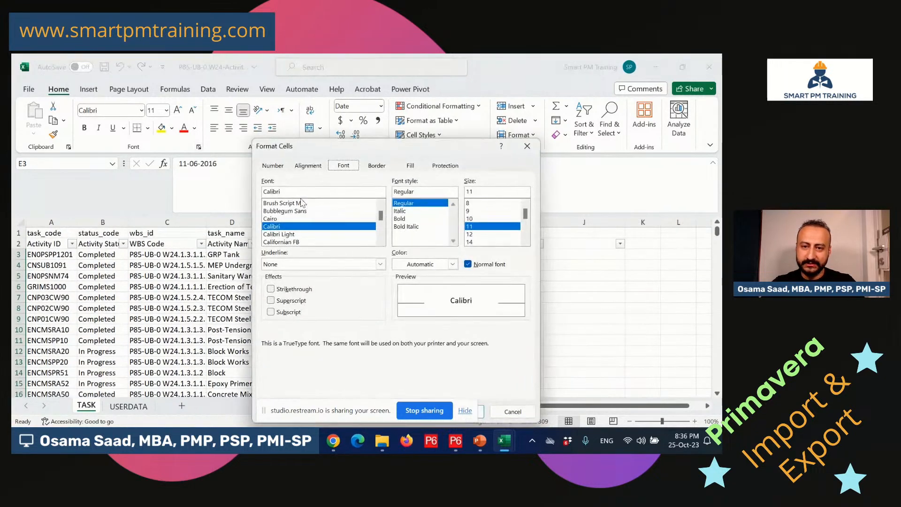
pyautogui.click(276, 167)
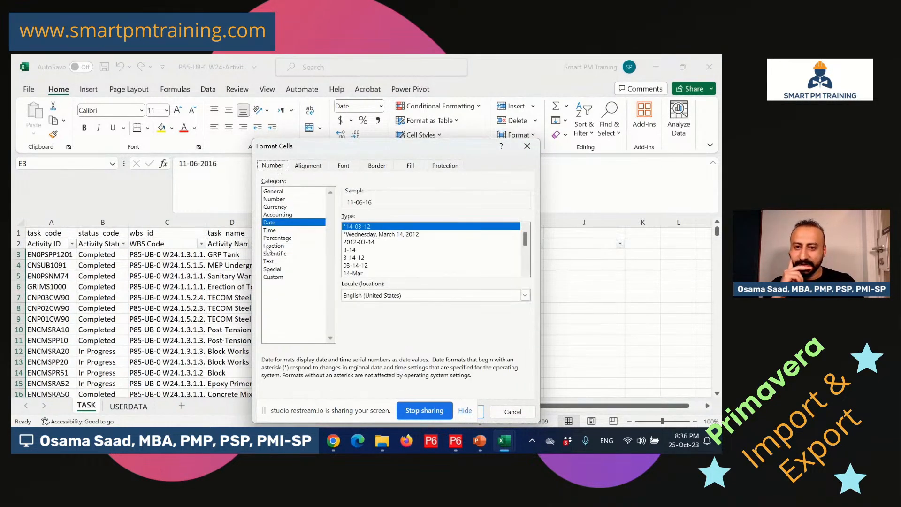
pyautogui.click(289, 277)
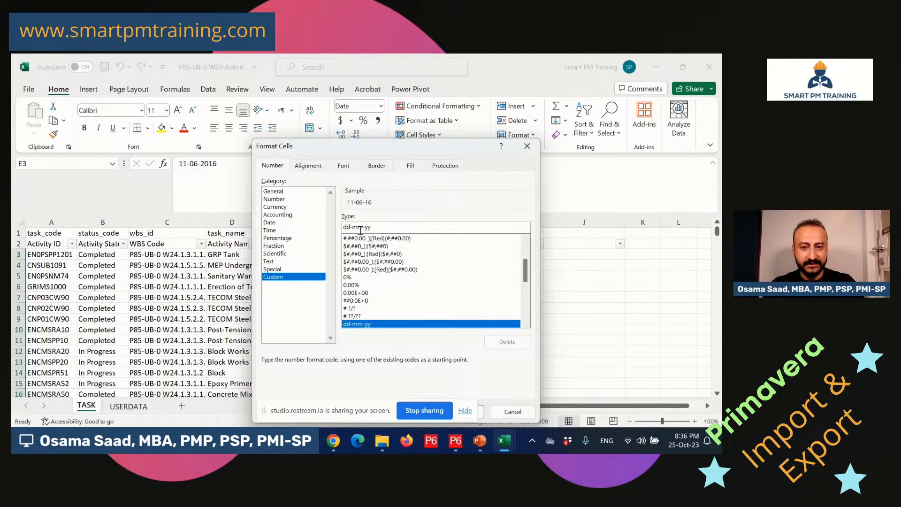
pyautogui.write('m')
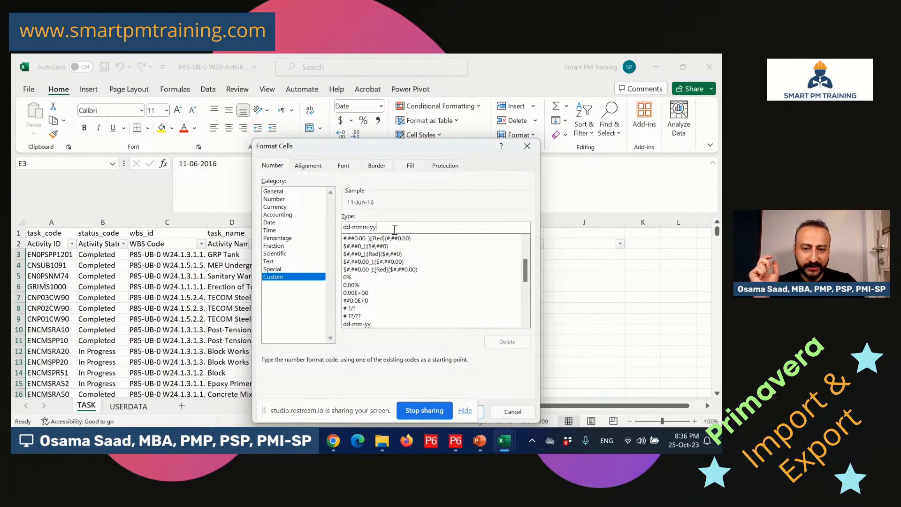
pyautogui.click(379, 227)
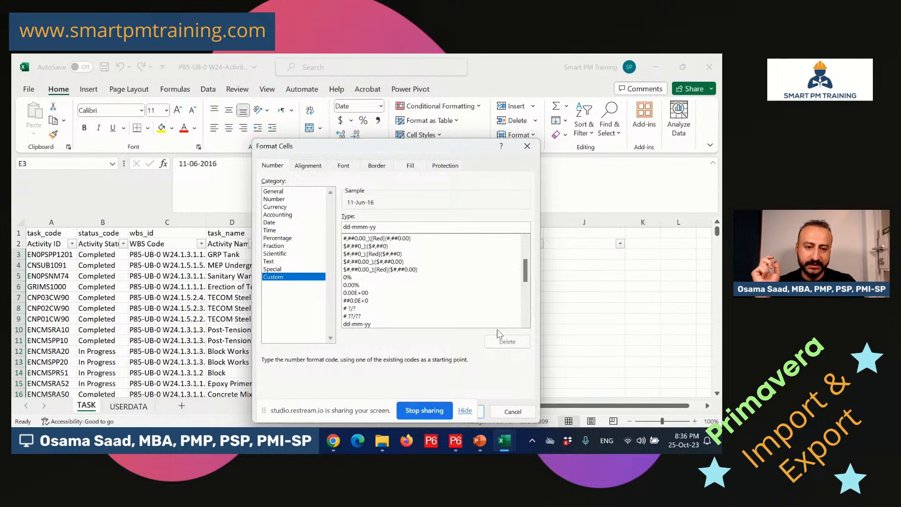
pyautogui.moveTo(450, 150); pyautogui.dragTo(430, 117)
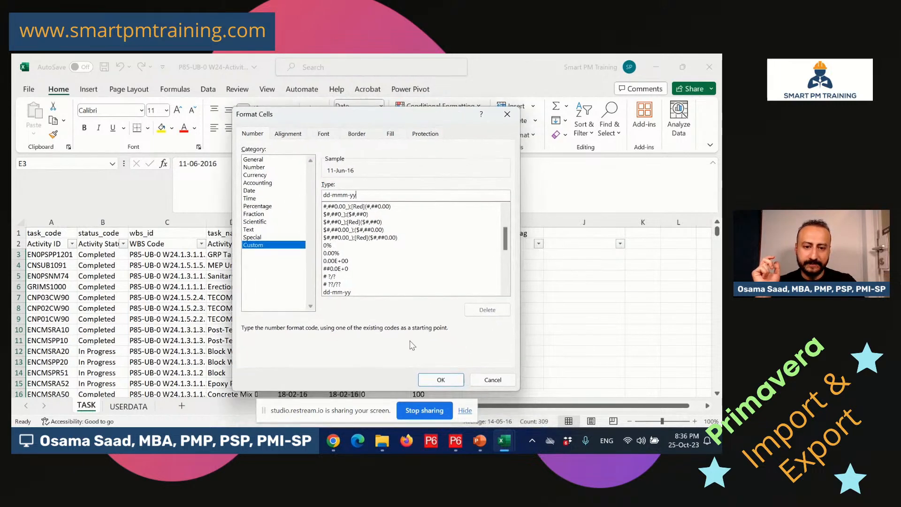
pyautogui.click(440, 379)
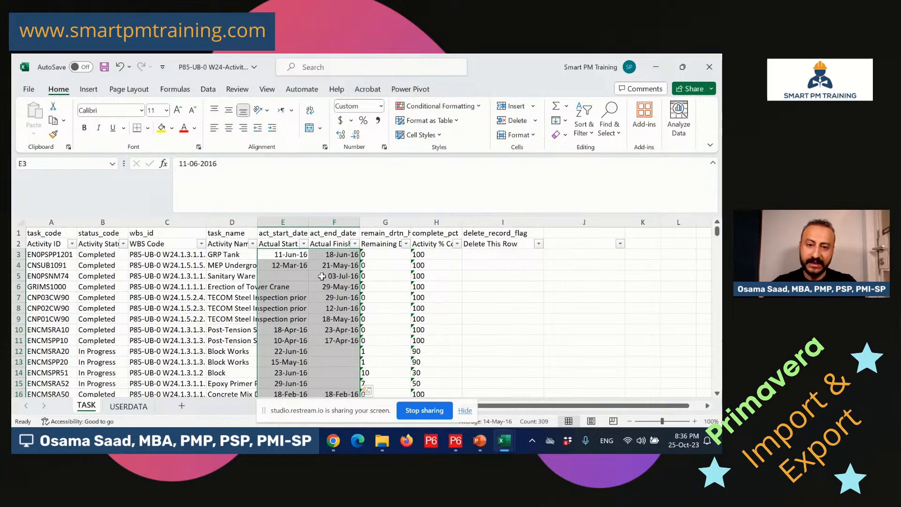
pyautogui.click(272, 253)
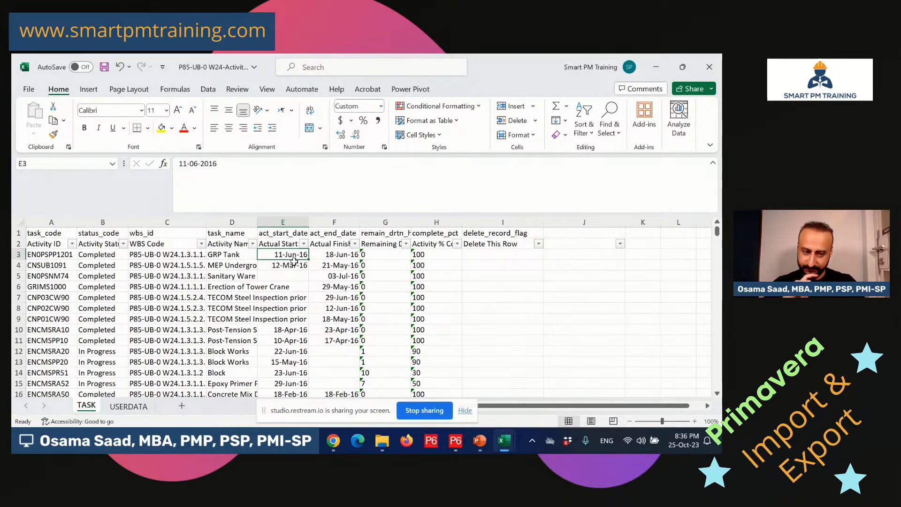
# Check the remaining duration in G3 and save the W24 activities workbook with Ctrl+S.
pyautogui.click(386, 256)
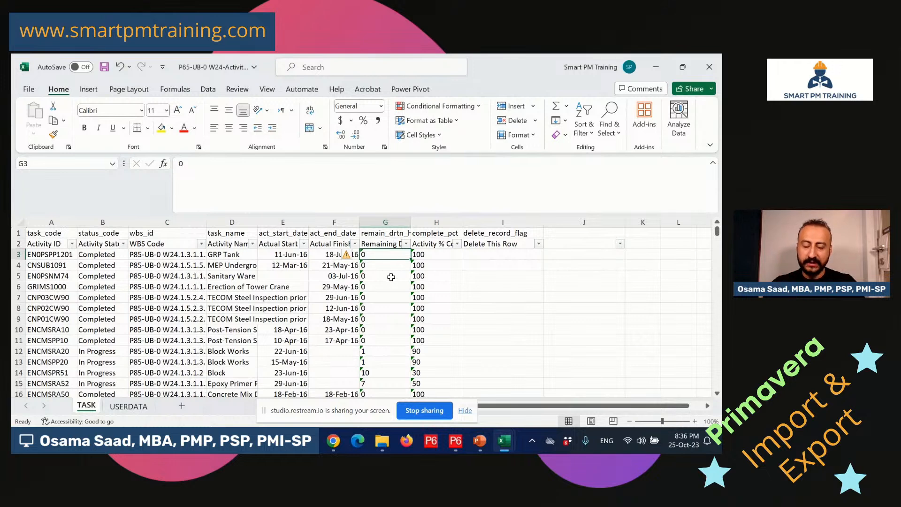
pyautogui.hotkey('ctrl', 's')
pyautogui.click(382, 244)
pyautogui.click(382, 234)
pyautogui.click(288, 232)
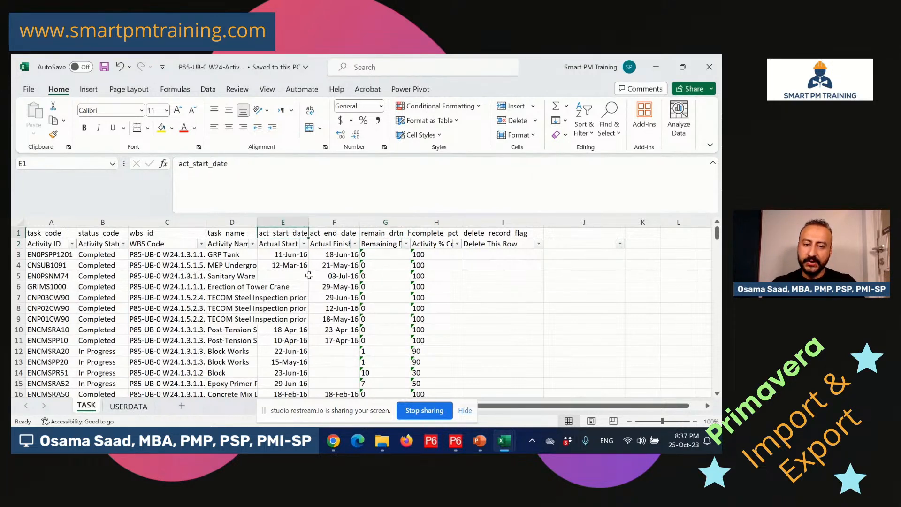
# Inspect the remaining duration values in G3 and G4.
pyautogui.click(378, 253)
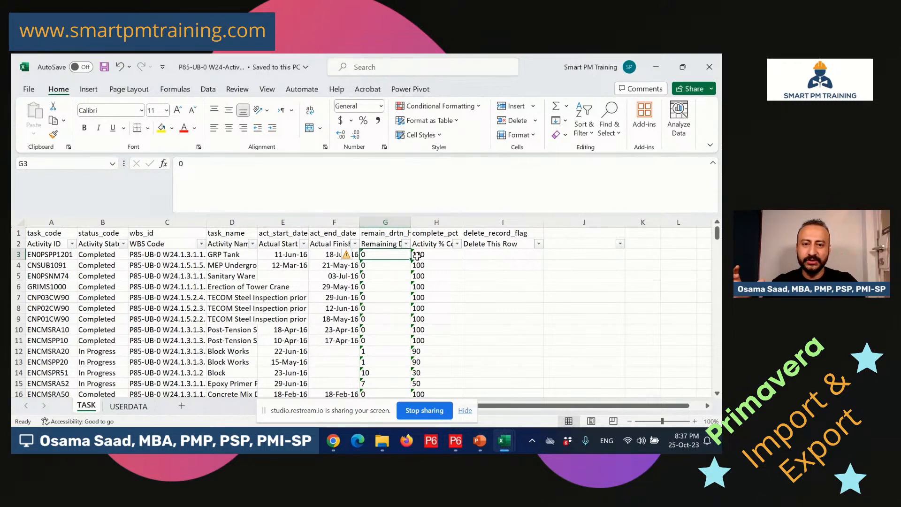
pyautogui.click(388, 265)
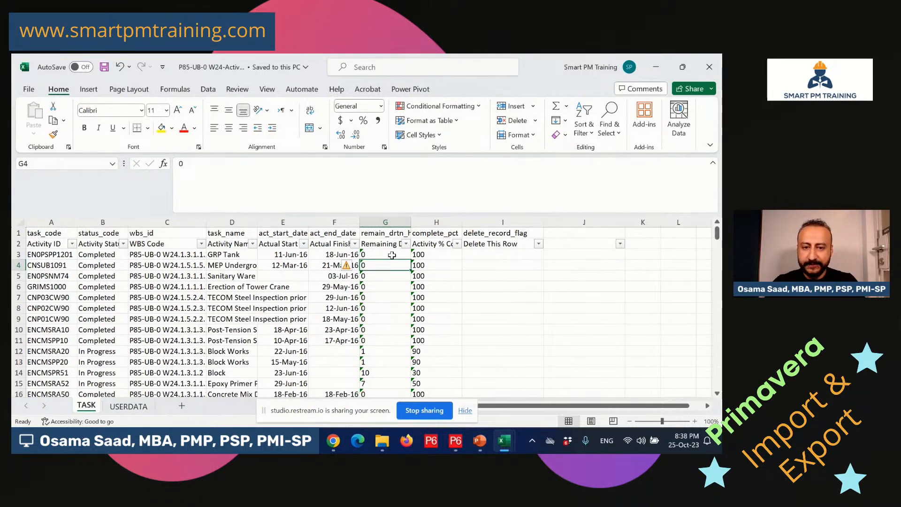
pyautogui.click(392, 255)
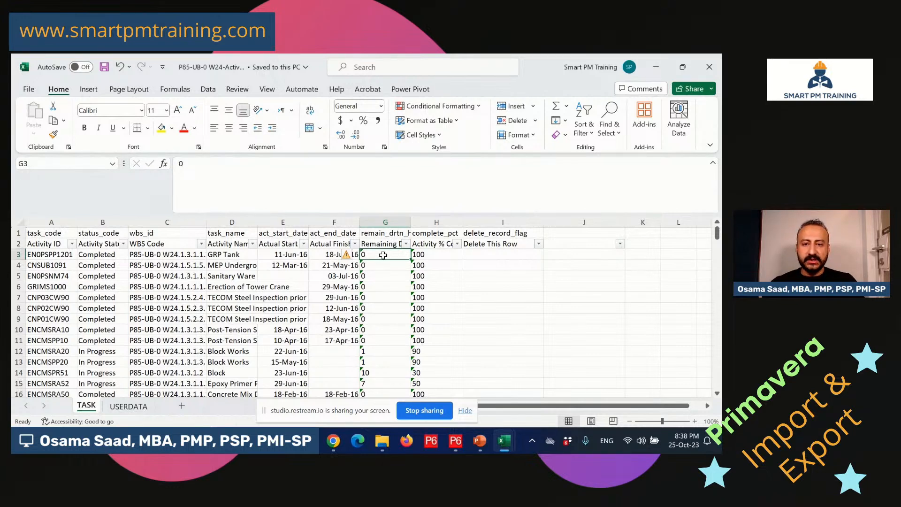
pyautogui.moveTo(384, 255); pyautogui.dragTo(412, 329)
pyautogui.click(392, 255)
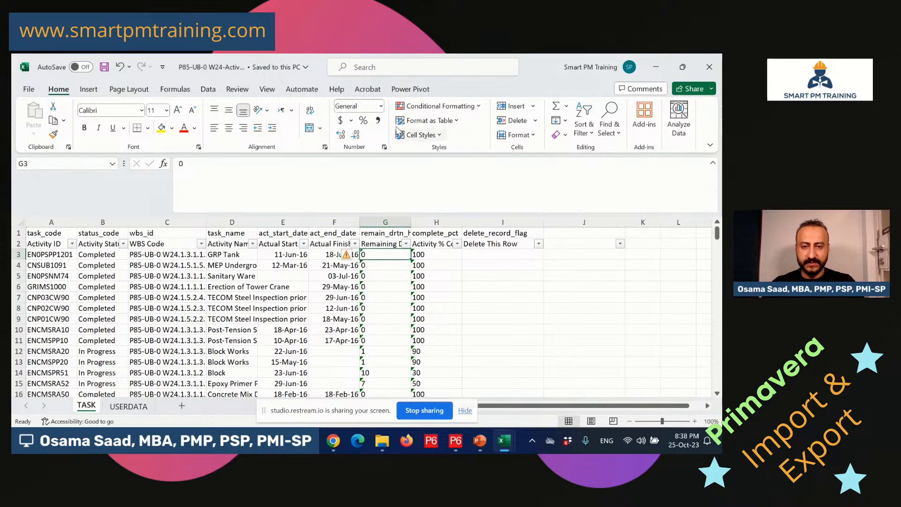
# Review the Number Format list unchanged, then select G3 down to G192.
pyautogui.click(381, 107)
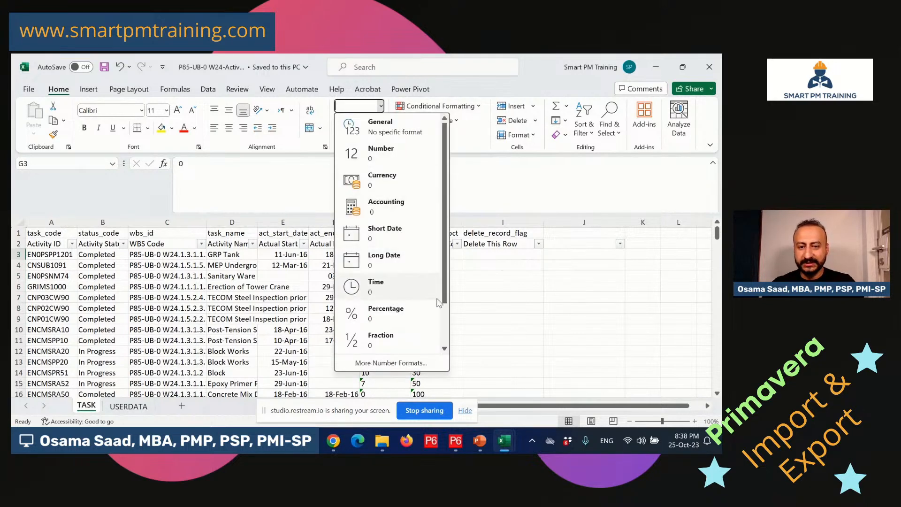
pyautogui.scroll(-2, 505, 319)
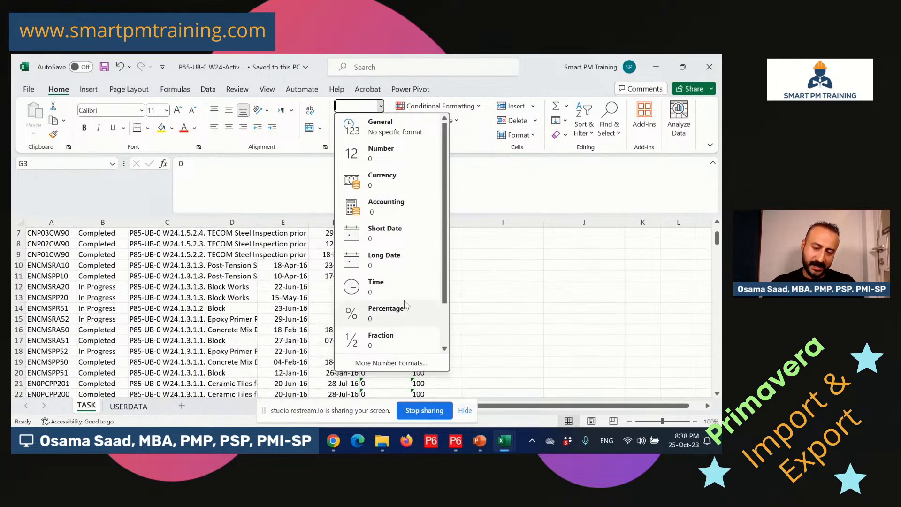
pyautogui.scroll(-1, 407, 306)
pyautogui.click(473, 297)
pyautogui.scroll(2, 474, 301)
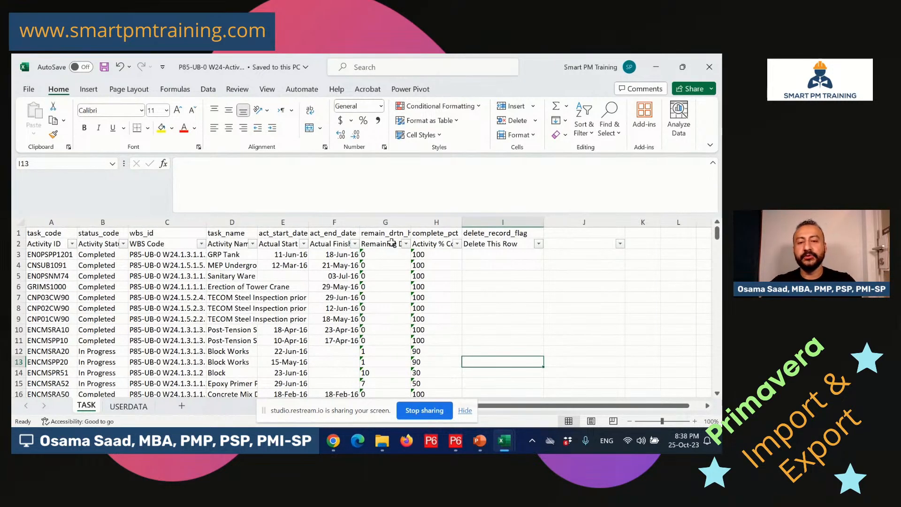
pyautogui.moveTo(364, 254); pyautogui.dragTo(409, 320)
pyautogui.moveTo(409, 378); pyautogui.dragTo(385, 376)
# Run Text to Columns on column G, delimited by comma and a custom character, consecutive delimiters as one, apostrophe qualifier.
pyautogui.click(208, 89)
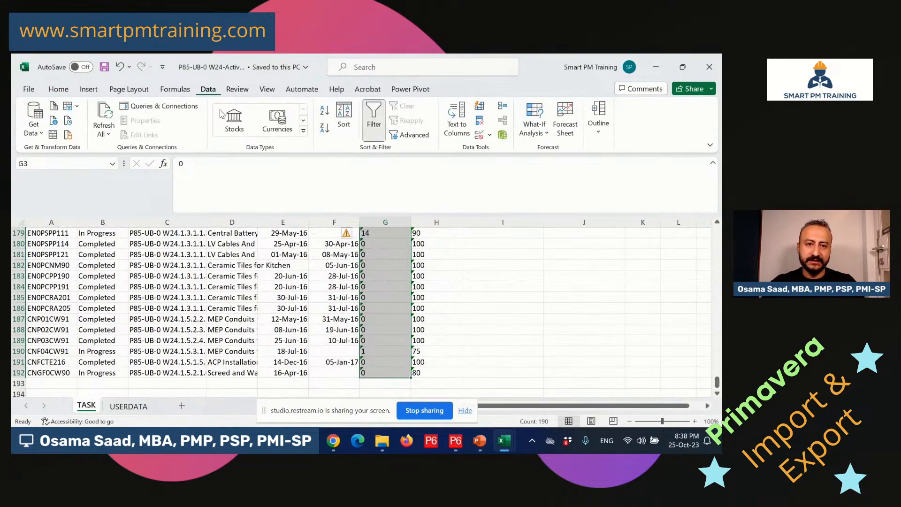
pyautogui.click(460, 119)
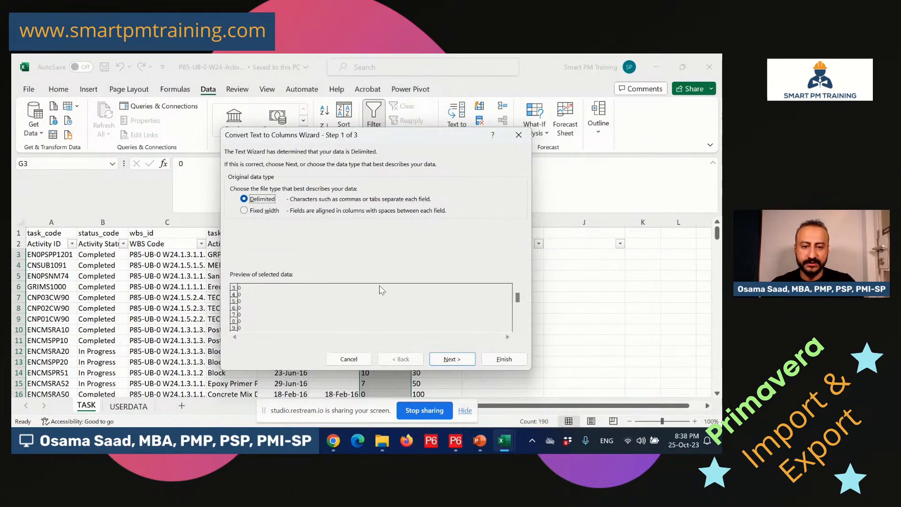
pyautogui.click(452, 360)
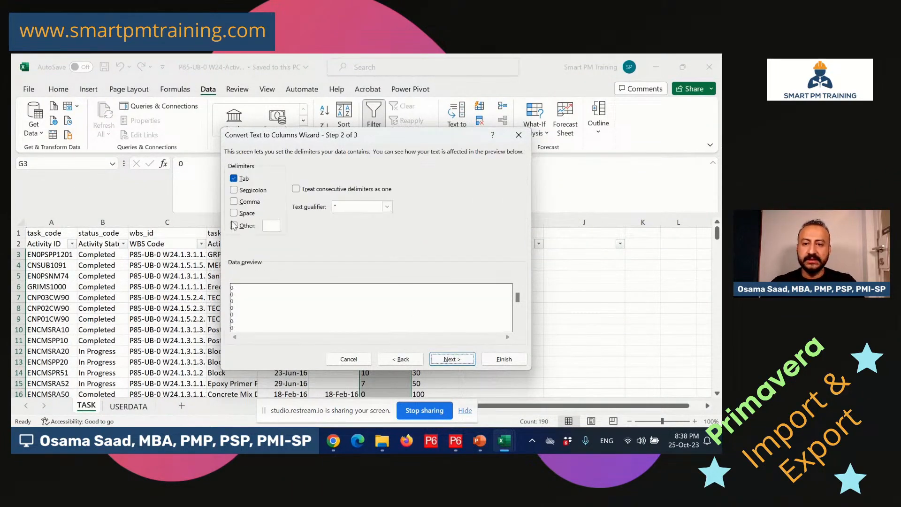
pyautogui.click(246, 203)
pyautogui.click(245, 226)
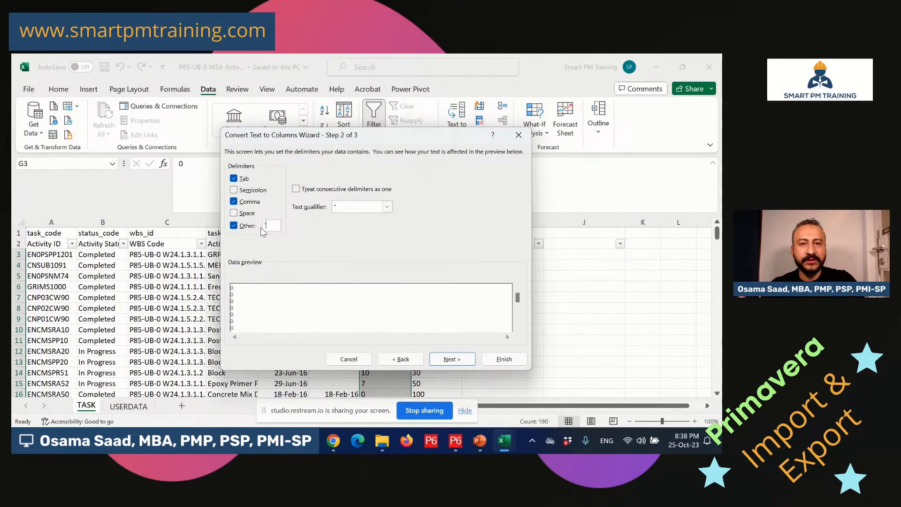
pyautogui.click(326, 189)
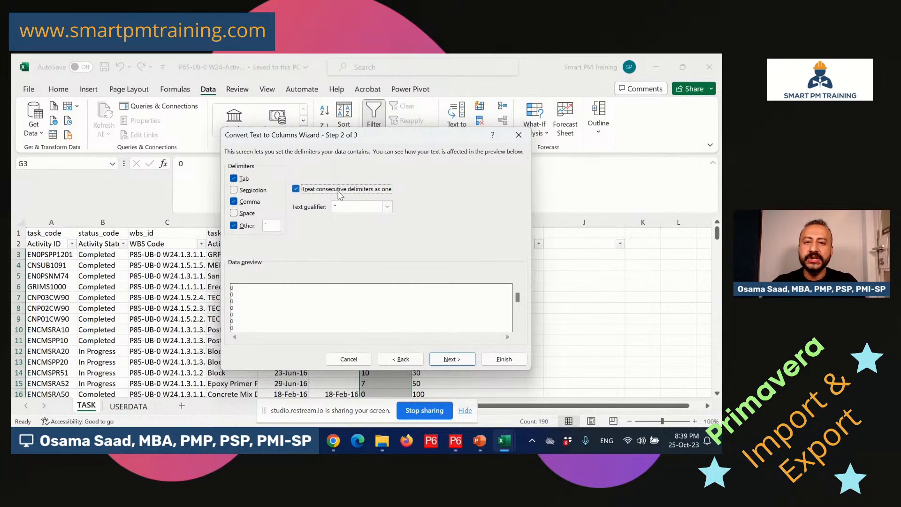
pyautogui.click(350, 208)
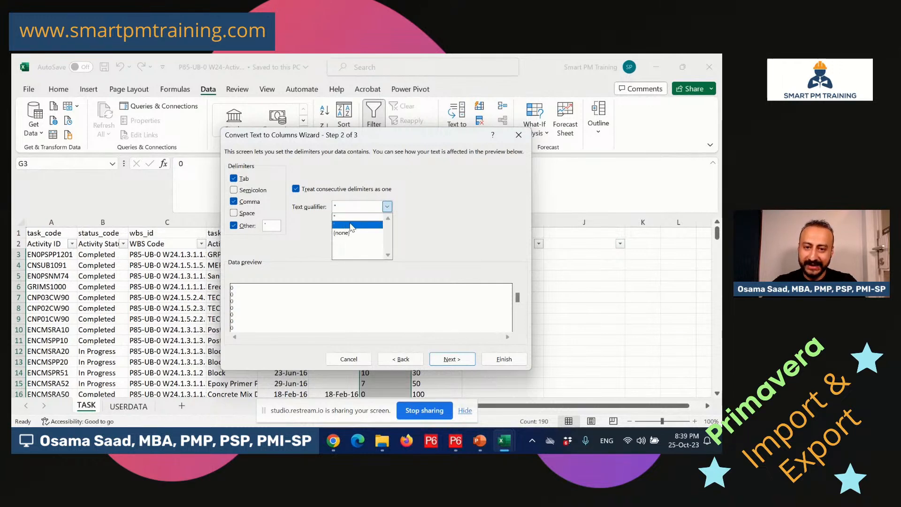
pyautogui.click(346, 224)
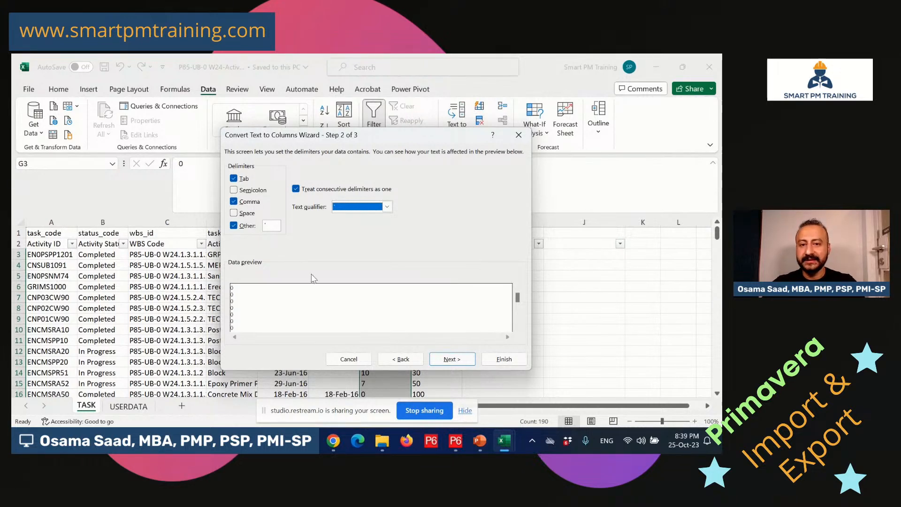
# Set the column data format to Text and finish converting column G.
pyautogui.click(449, 359)
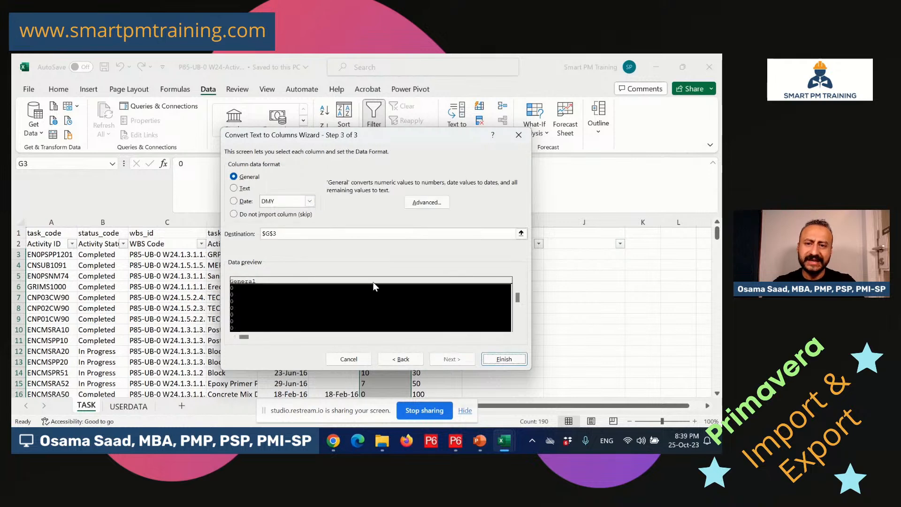
pyautogui.click(245, 188)
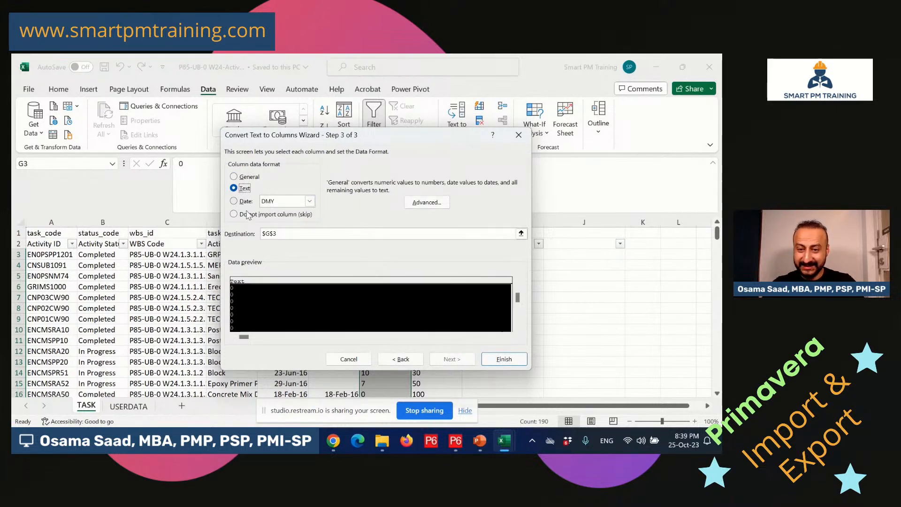
pyautogui.click(503, 362)
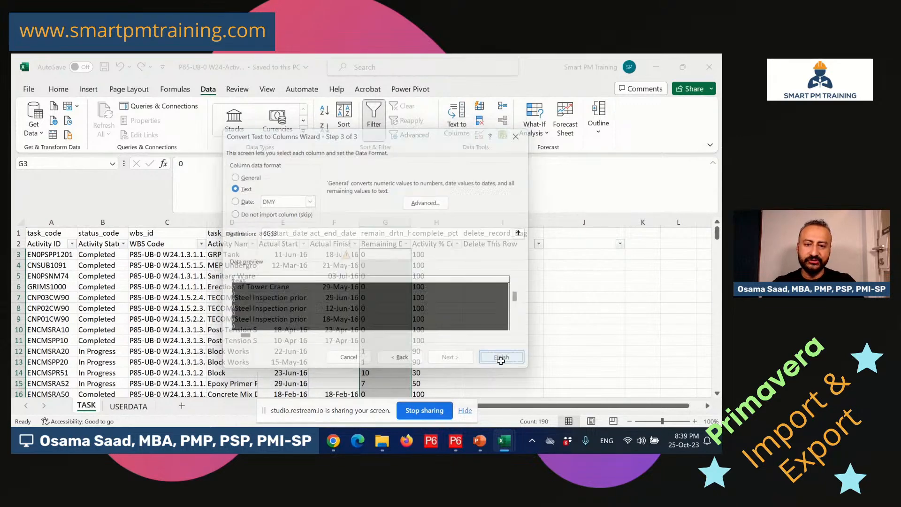
pyautogui.click(400, 318)
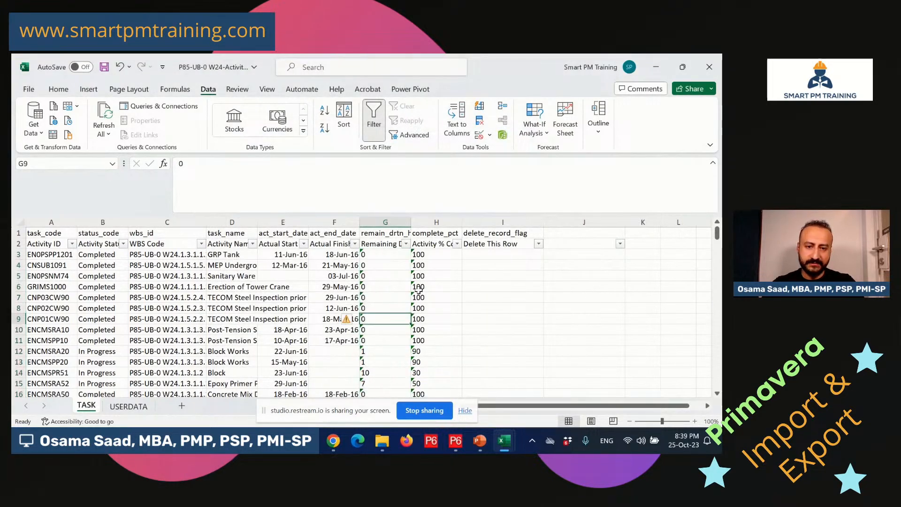
# Convert the percent complete values in H3:H192 to Text with Text to Columns, then check them.
pyautogui.moveTo(438, 257); pyautogui.dragTo(428, 425)
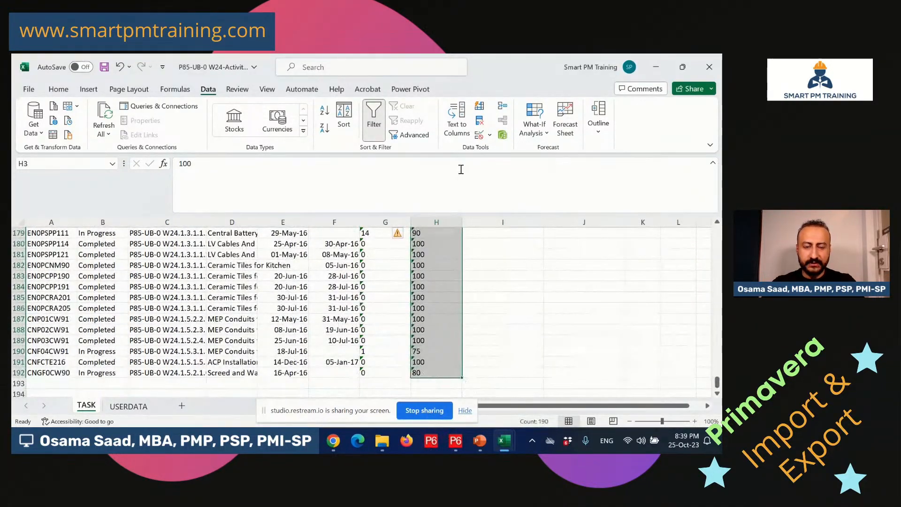
pyautogui.click(457, 127)
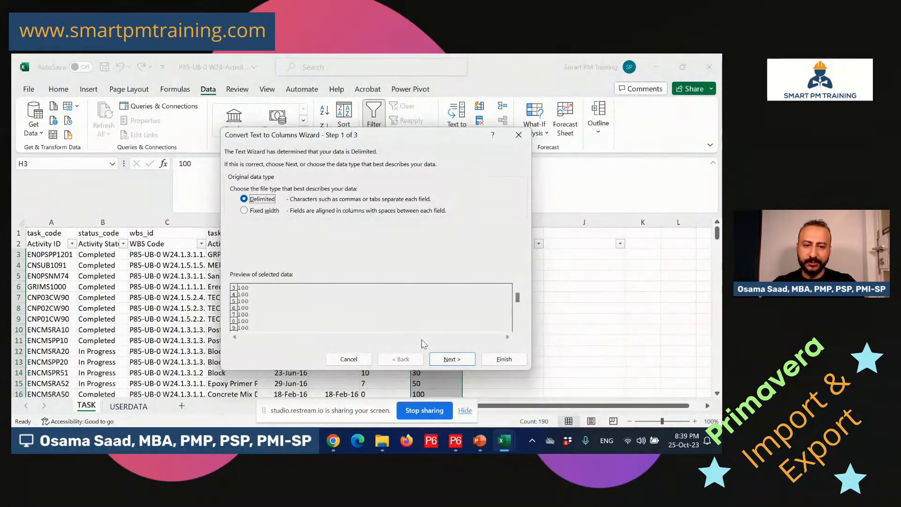
pyautogui.click(447, 360)
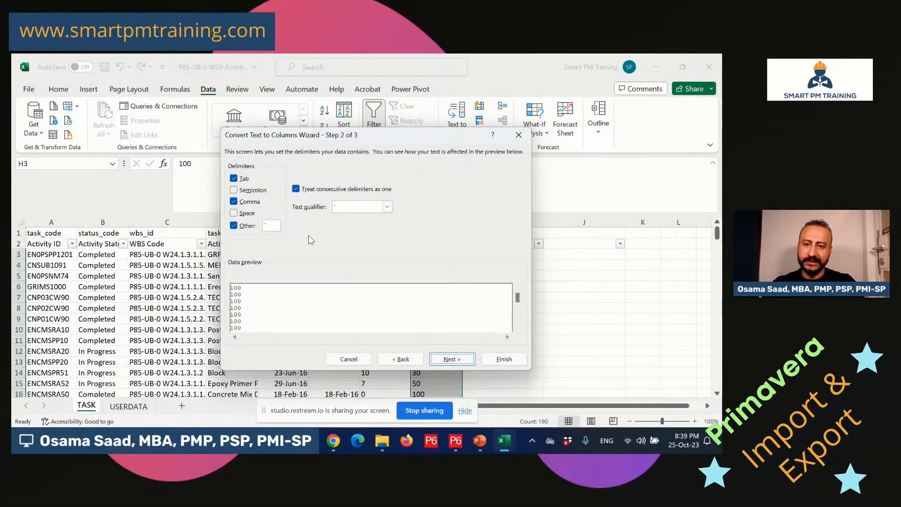
pyautogui.click(452, 359)
pyautogui.click(234, 187)
pyautogui.click(484, 359)
pyautogui.click(440, 287)
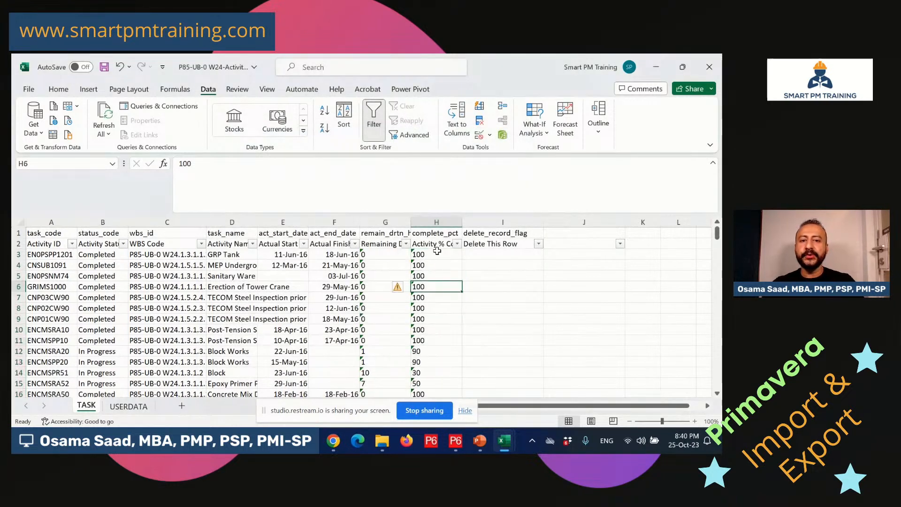
pyautogui.moveTo(436, 259); pyautogui.dragTo(437, 318)
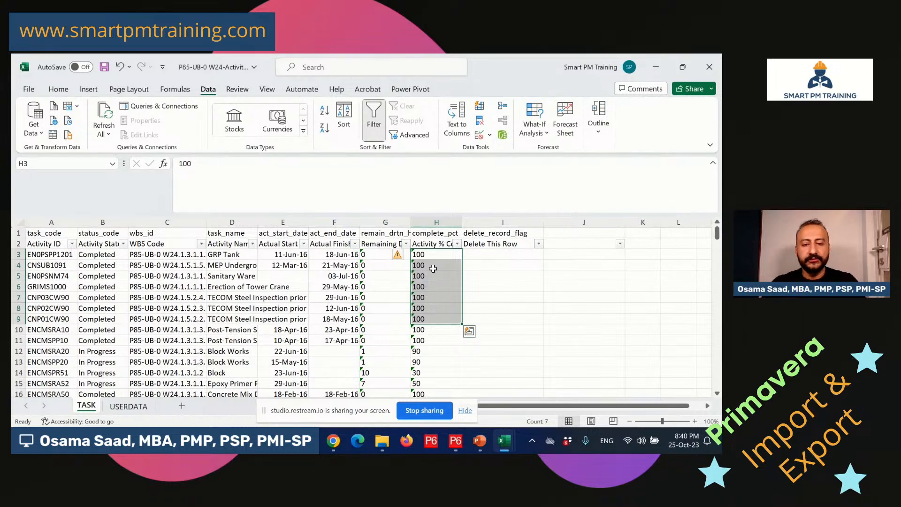
pyautogui.click(218, 299)
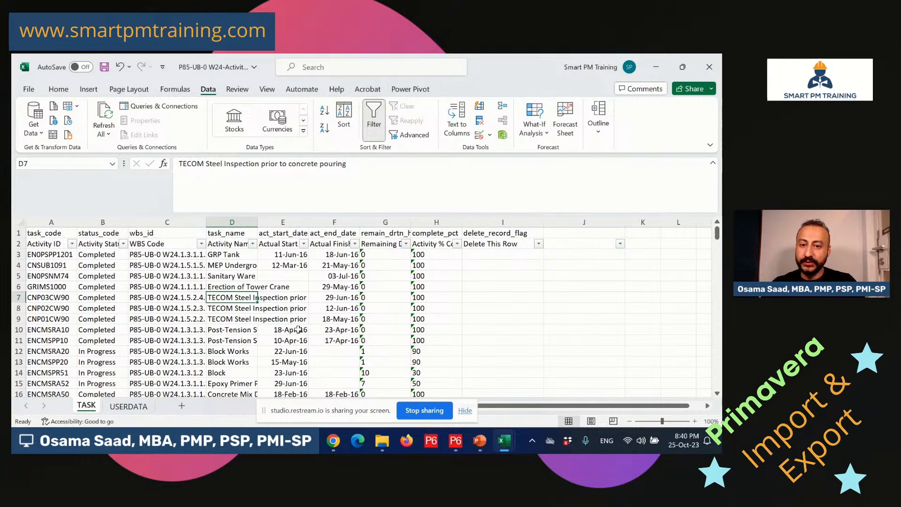
# Turn off the AutoFilter on the TASK sheet's header row.
pyautogui.click(18, 244)
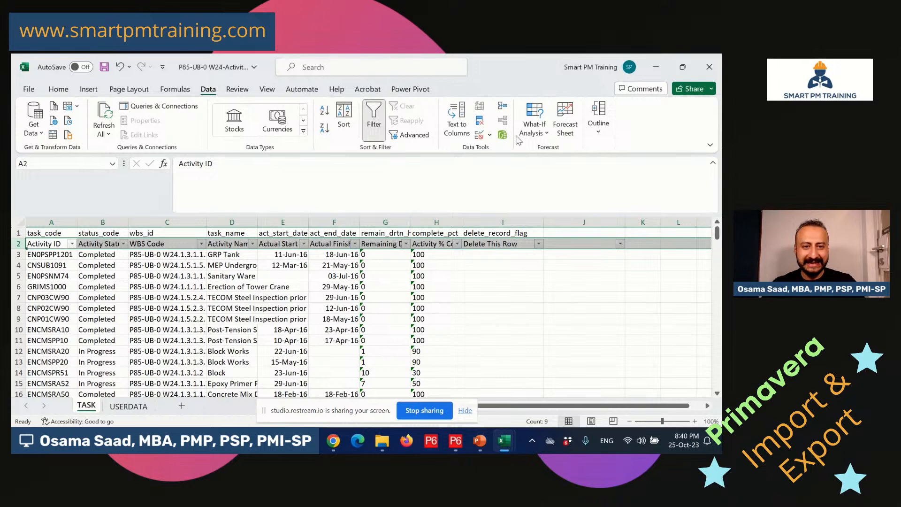
pyautogui.click(374, 120)
pyautogui.click(222, 286)
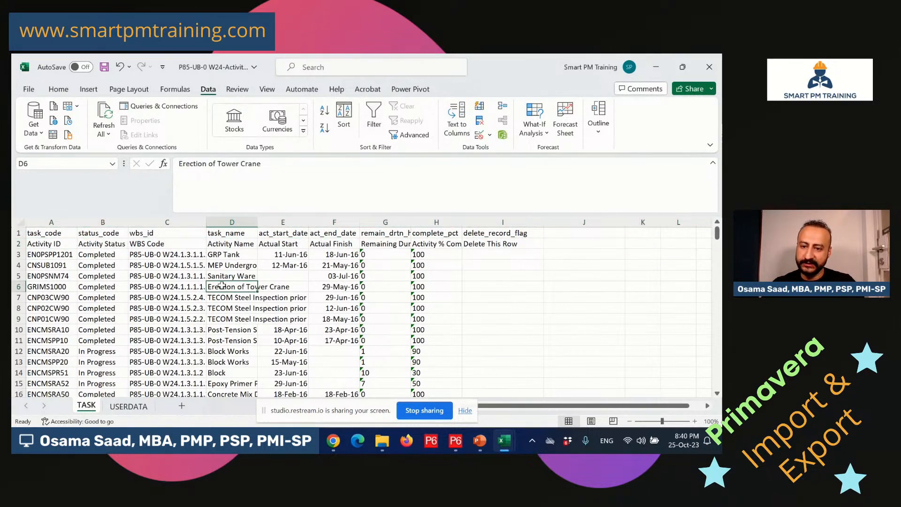
# Review the row 1 field names task_code, status_code, wbs_id and task_name against the row 2 labels.
pyautogui.click(45, 245)
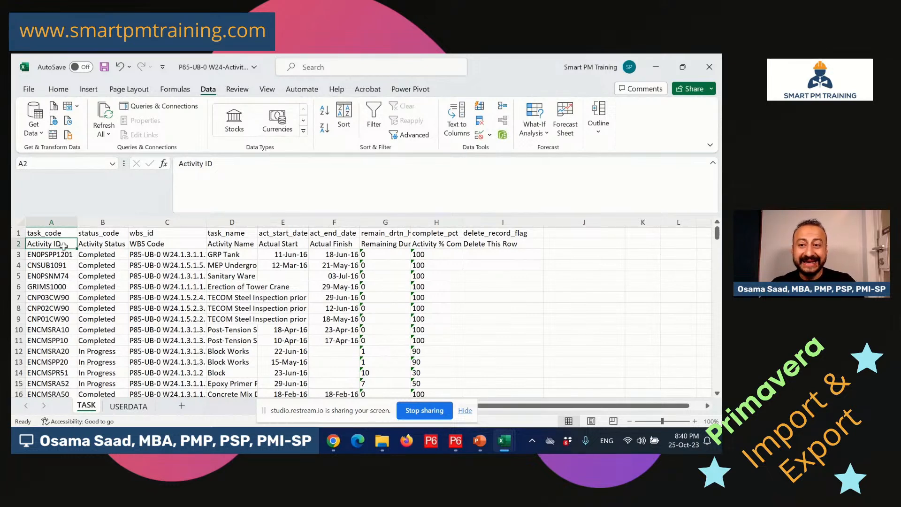
pyautogui.moveTo(64, 246); pyautogui.dragTo(440, 254)
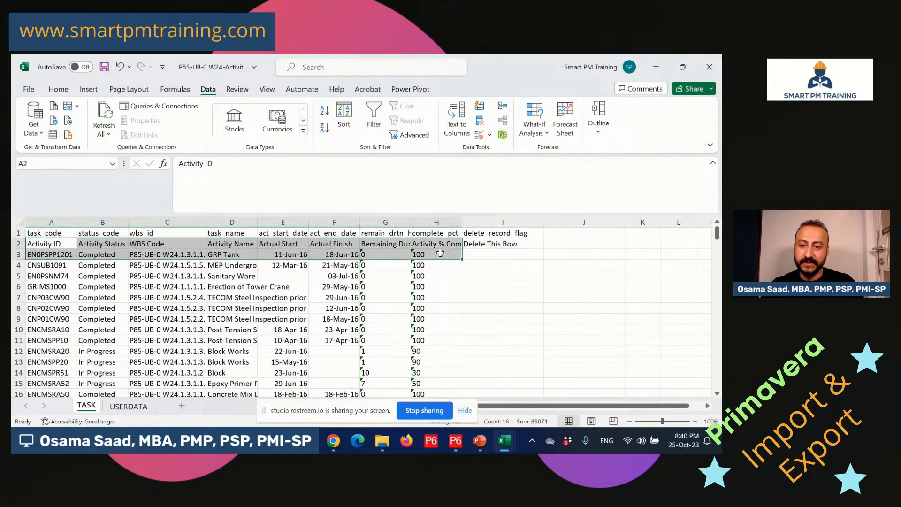
pyautogui.click(68, 232)
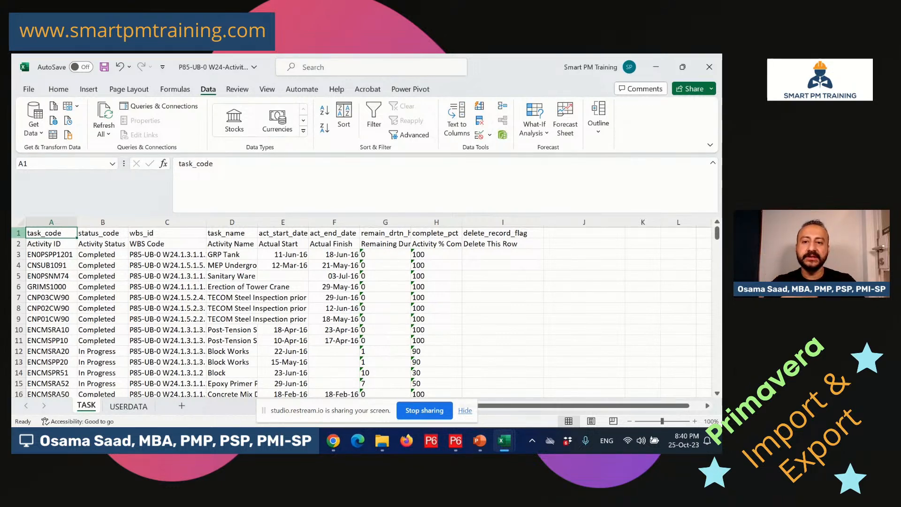
pyautogui.click(68, 243)
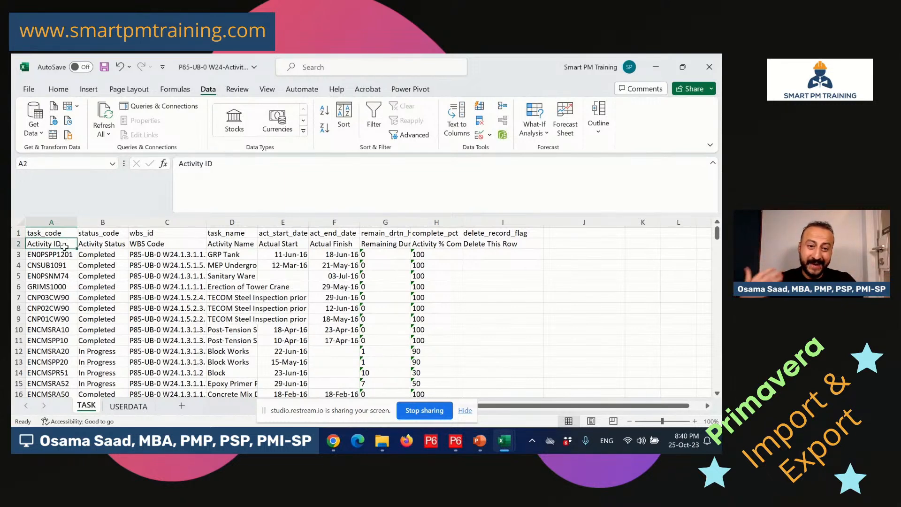
pyautogui.click(62, 233)
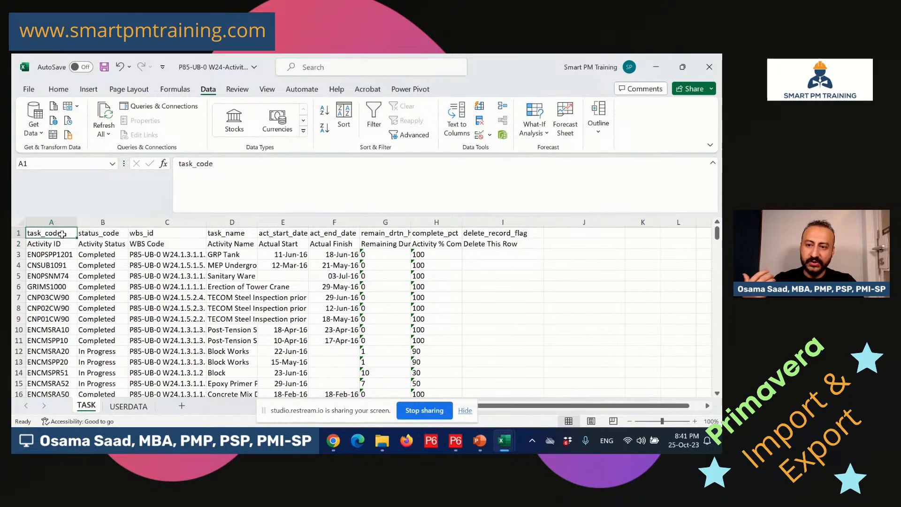
pyautogui.click(101, 235)
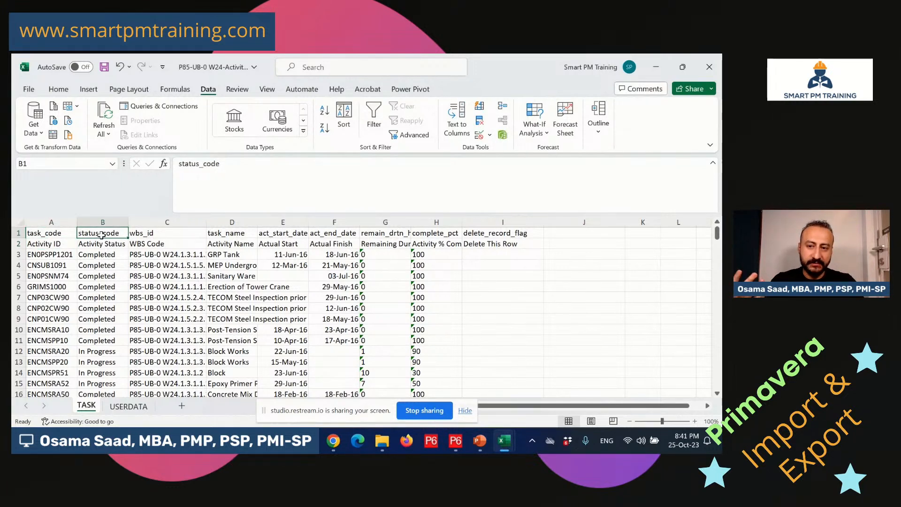
pyautogui.click(136, 233)
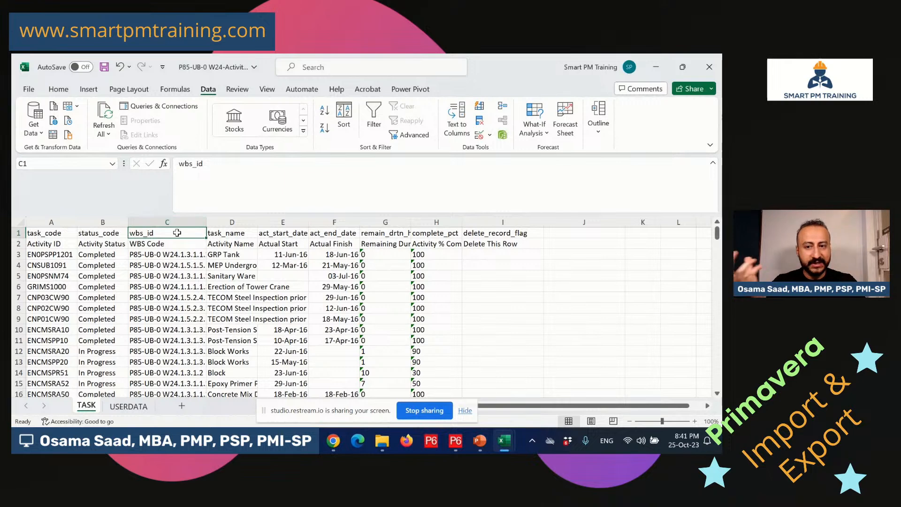
pyautogui.click(238, 234)
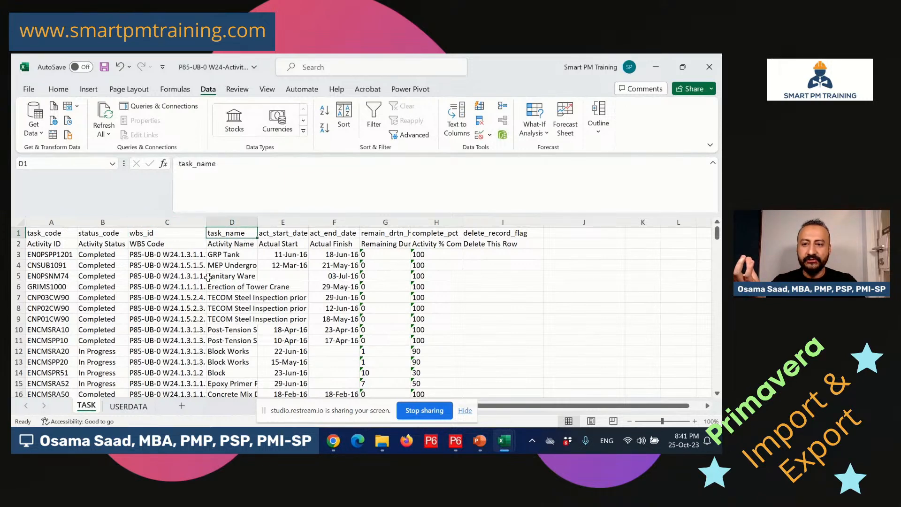
# Recheck status_code, wbs_id, task_name and delete_record_flag headings, then show the USERDATA sheet.
pyautogui.click(118, 236)
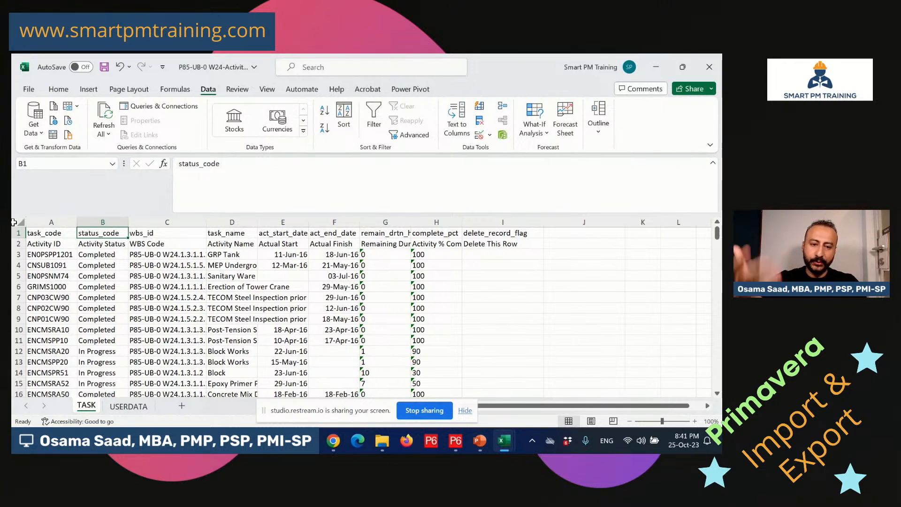
pyautogui.click(62, 235)
pyautogui.click(81, 232)
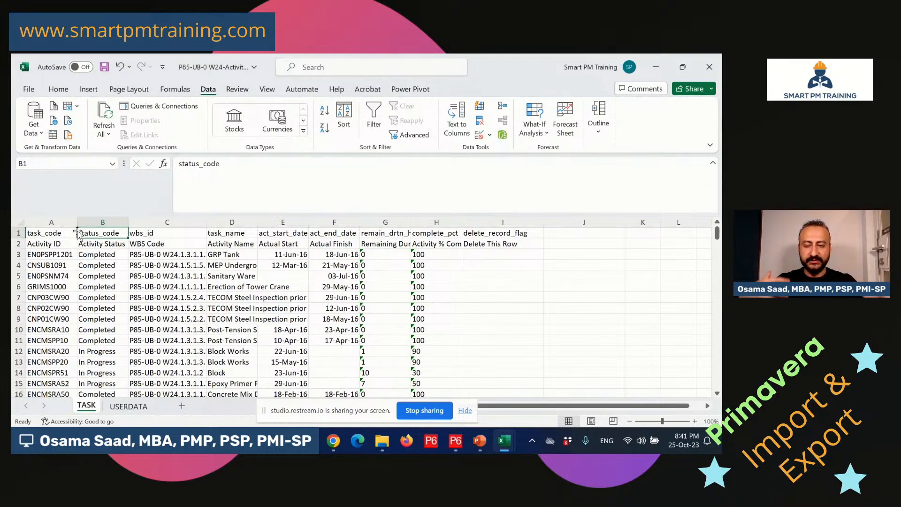
pyautogui.click(167, 232)
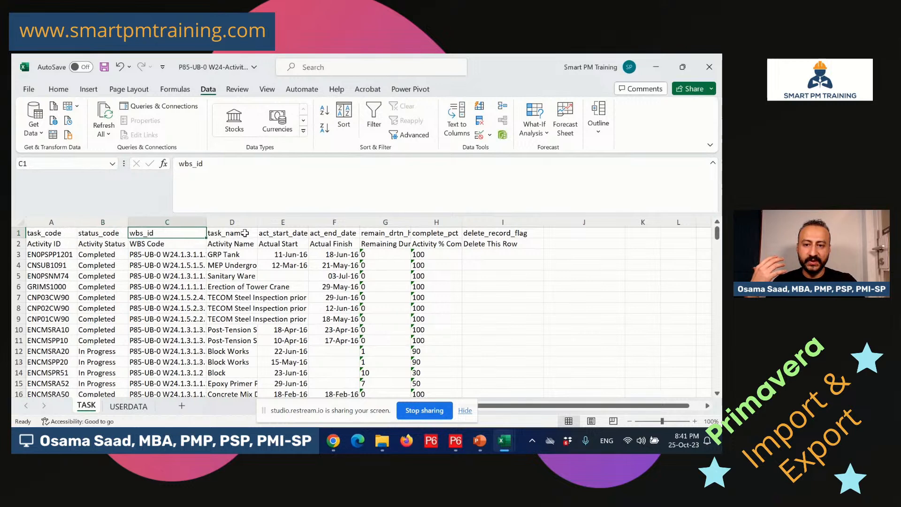
pyautogui.click(245, 233)
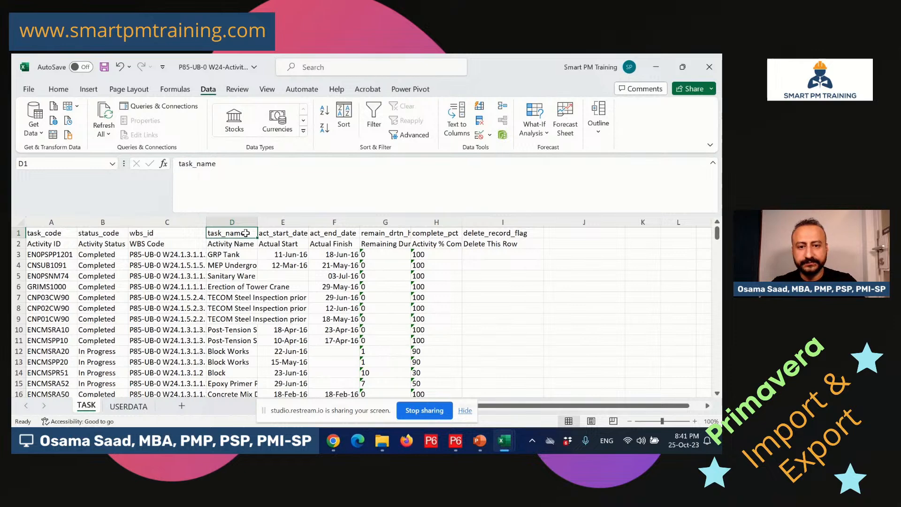
pyautogui.moveTo(498, 234); pyautogui.dragTo(508, 241)
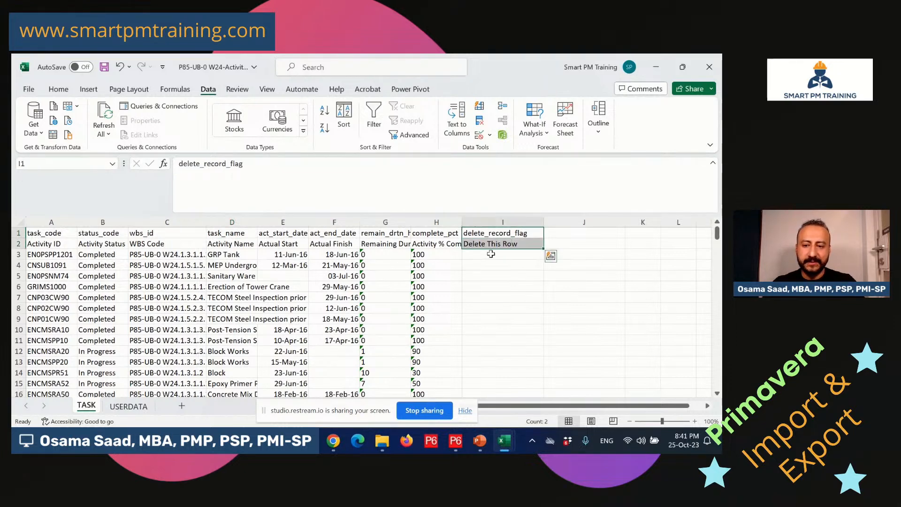
pyautogui.click(134, 406)
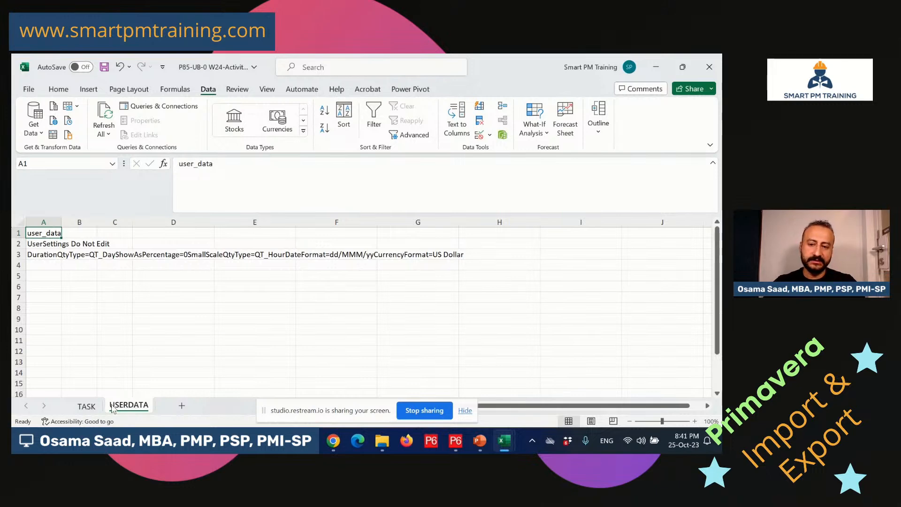
# On the TASK sheet, widen column C so full WBS codes show, then switch to the W28 schedule in P6.
pyautogui.click(90, 406)
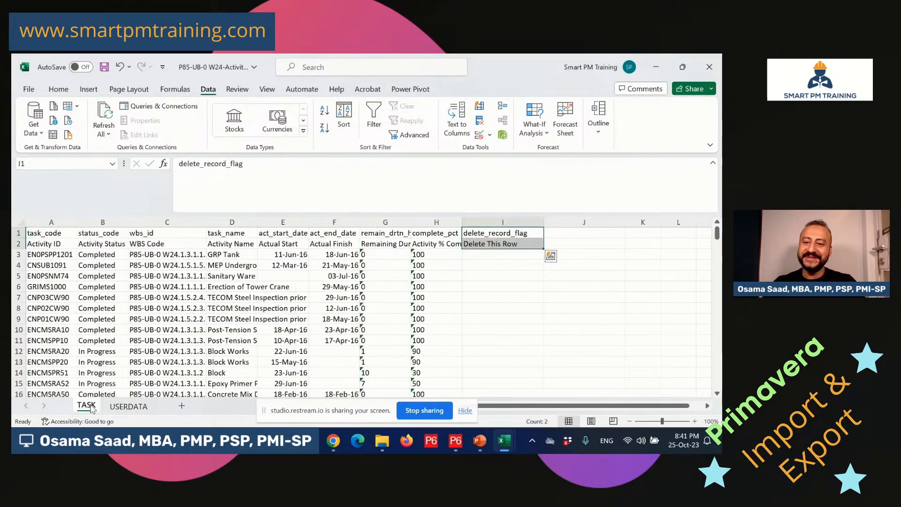
pyautogui.click(226, 296)
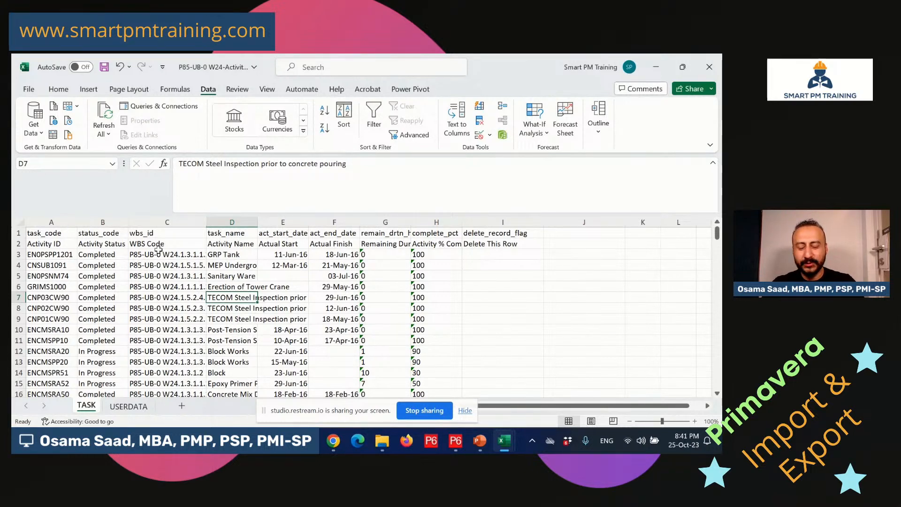
pyautogui.click(166, 265)
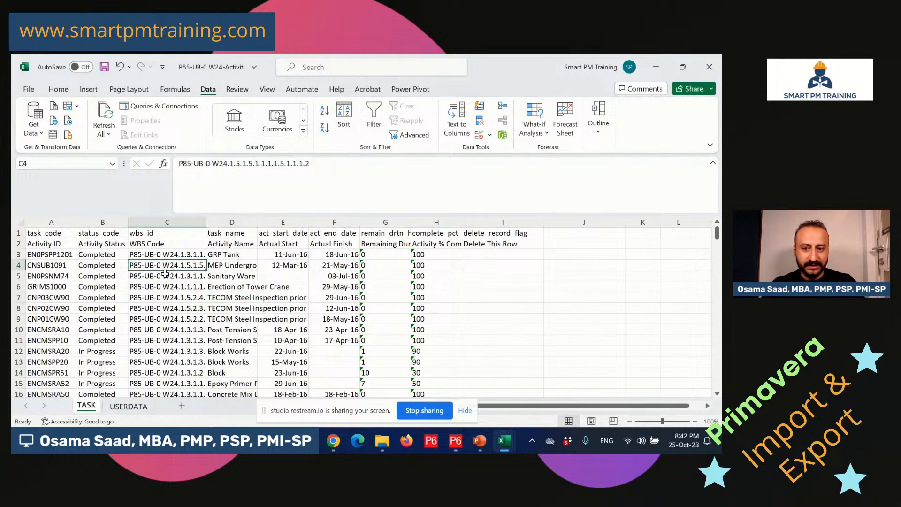
pyautogui.moveTo(206, 222); pyautogui.dragTo(276, 223)
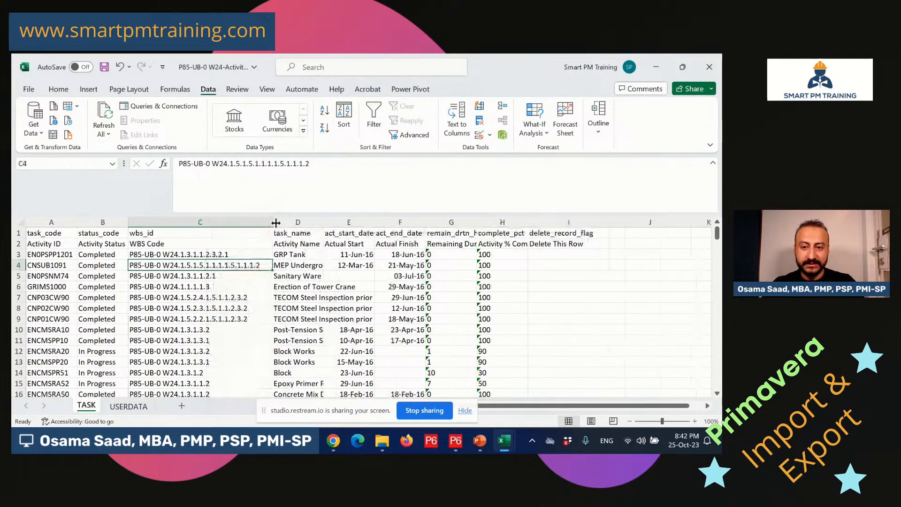
pyautogui.click(459, 446)
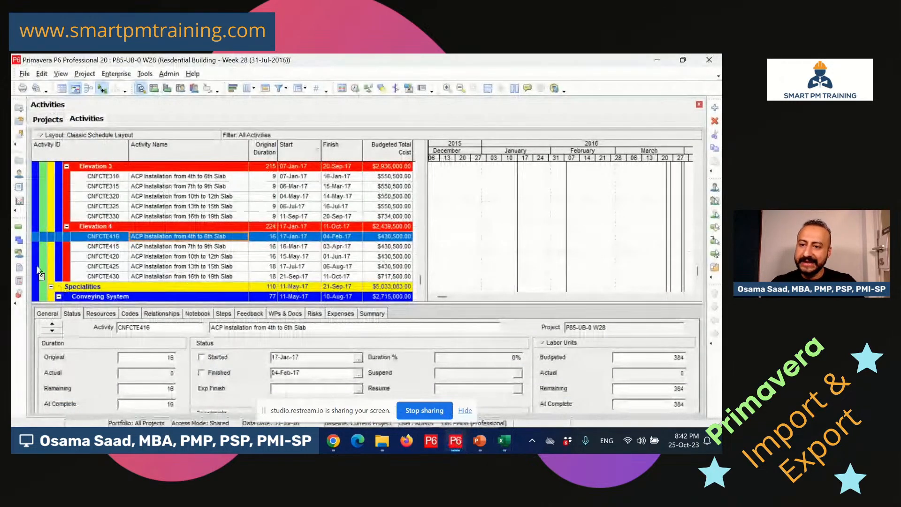
# Open the WBS view and inspect the W28 project root and General WBS codes.
pyautogui.click(19, 241)
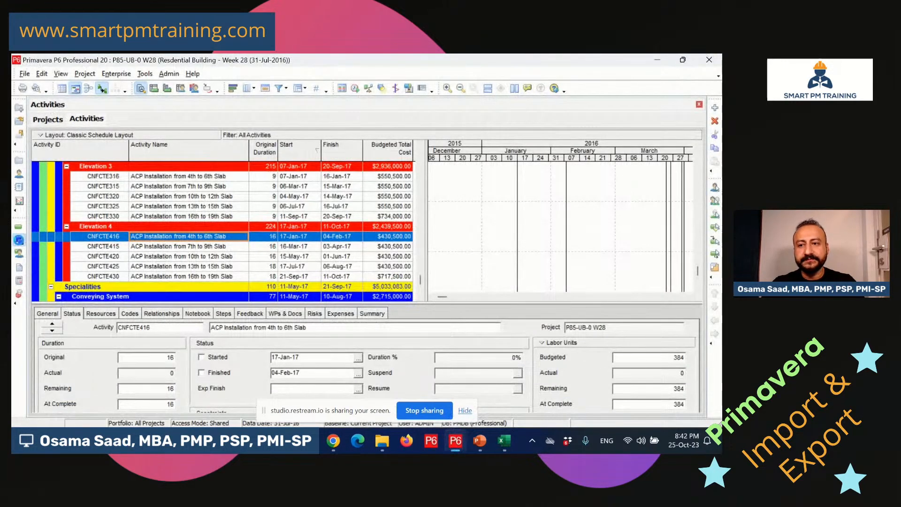
pyautogui.scroll(2, 154, 213)
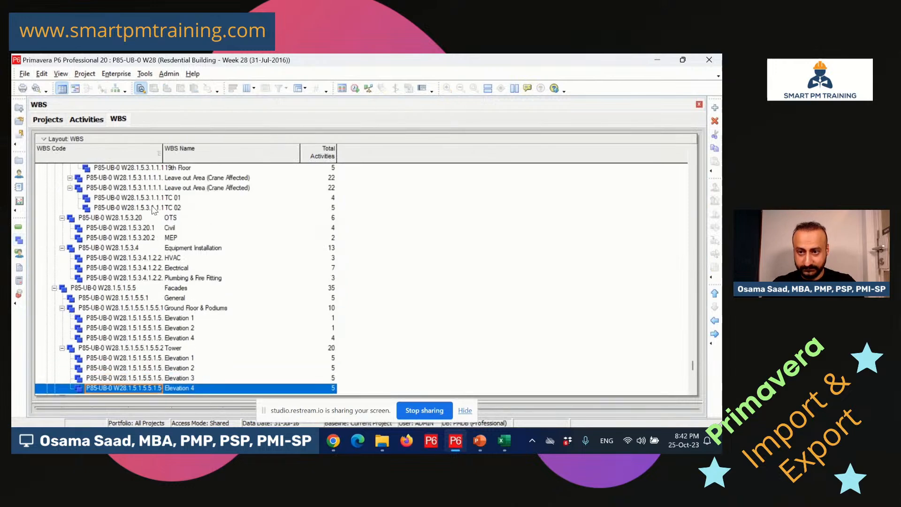
pyautogui.moveTo(692, 364); pyautogui.dragTo(693, 155)
pyautogui.click(131, 188)
pyautogui.click(134, 178)
pyautogui.click(134, 178)
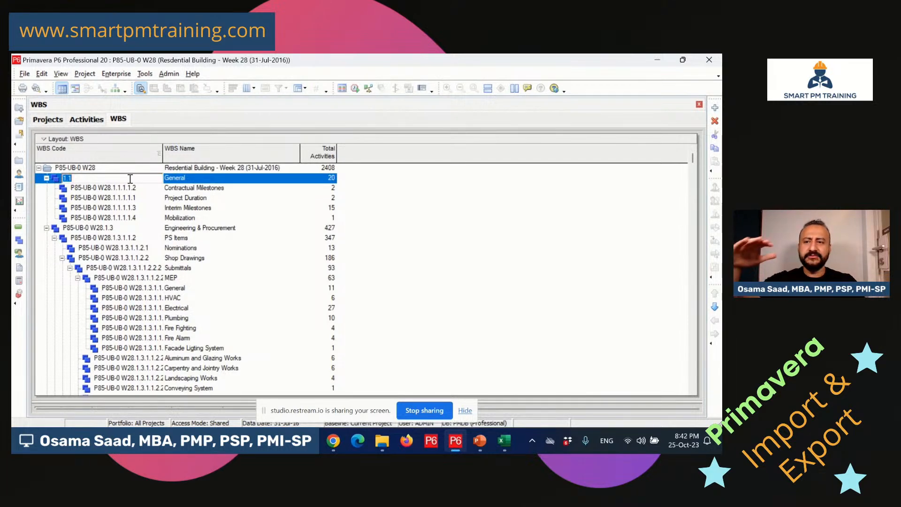
pyautogui.click(135, 169)
pyautogui.click(135, 169)
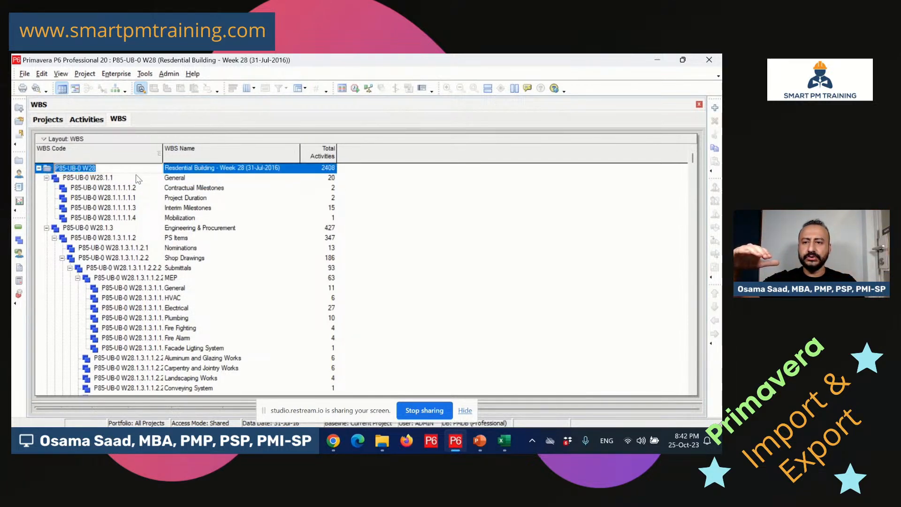
# Review the Contractual Milestones, Project Duration and Interim Milestones codes, then bring up the Excel workbooks.
pyautogui.click(136, 178)
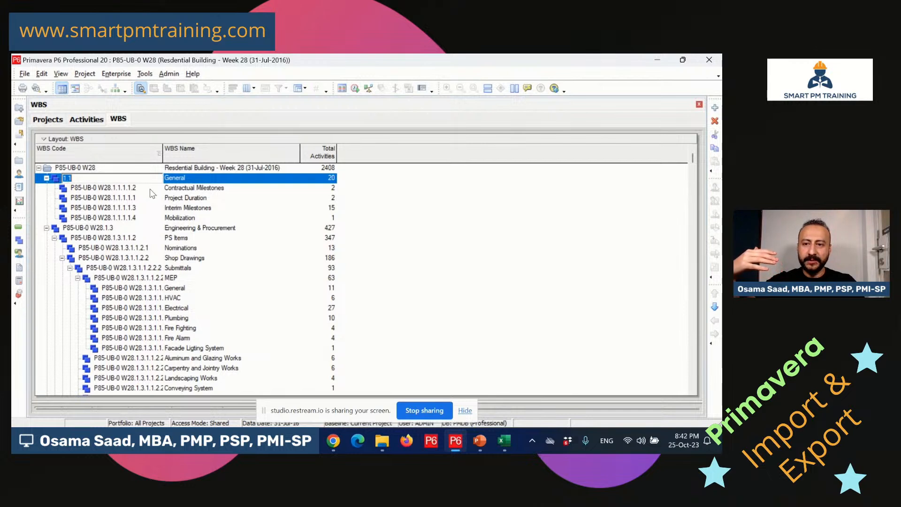
pyautogui.click(150, 187)
pyautogui.click(150, 187)
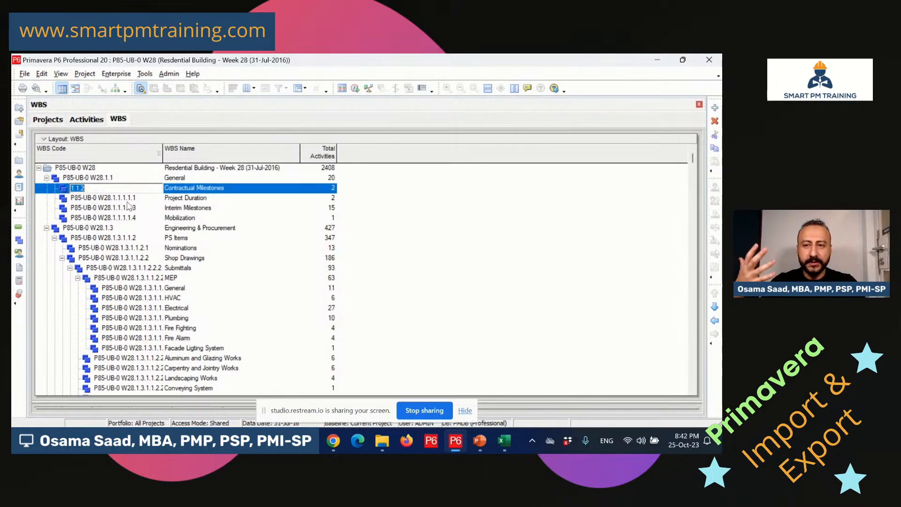
pyautogui.click(140, 198)
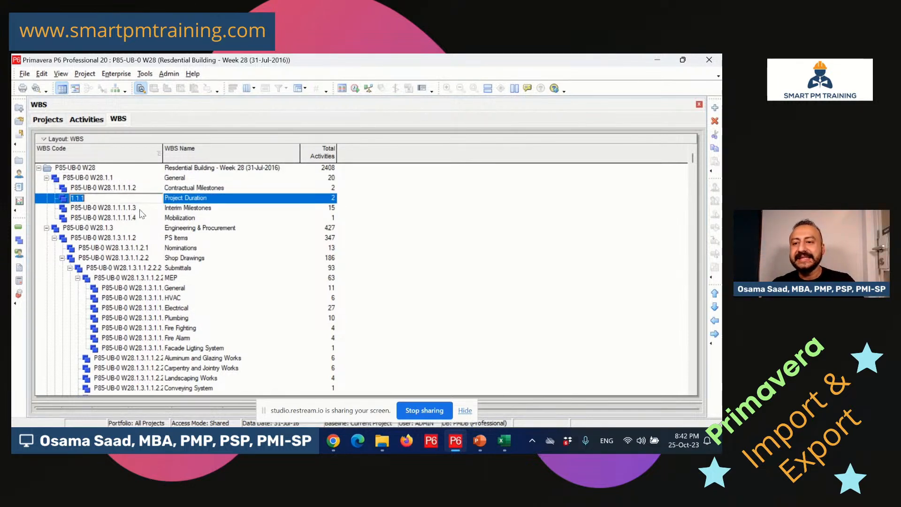
pyautogui.click(141, 210)
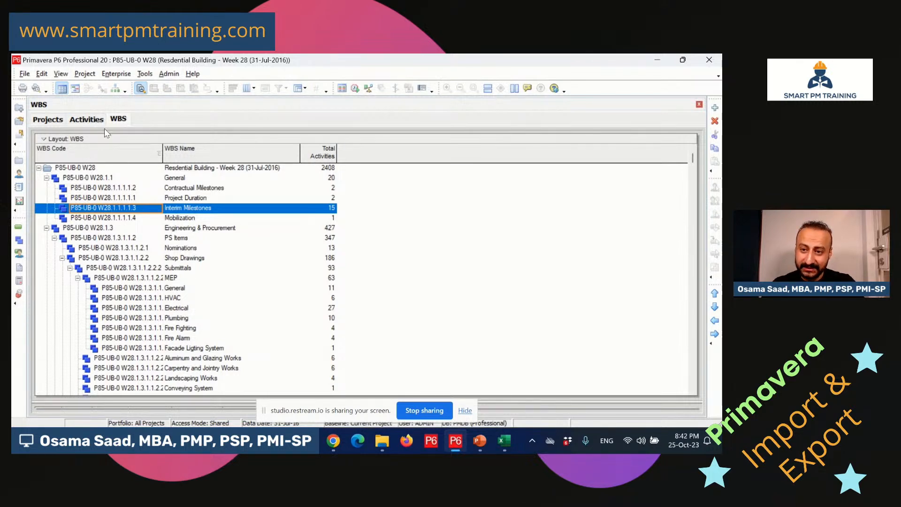
pyautogui.click(121, 210)
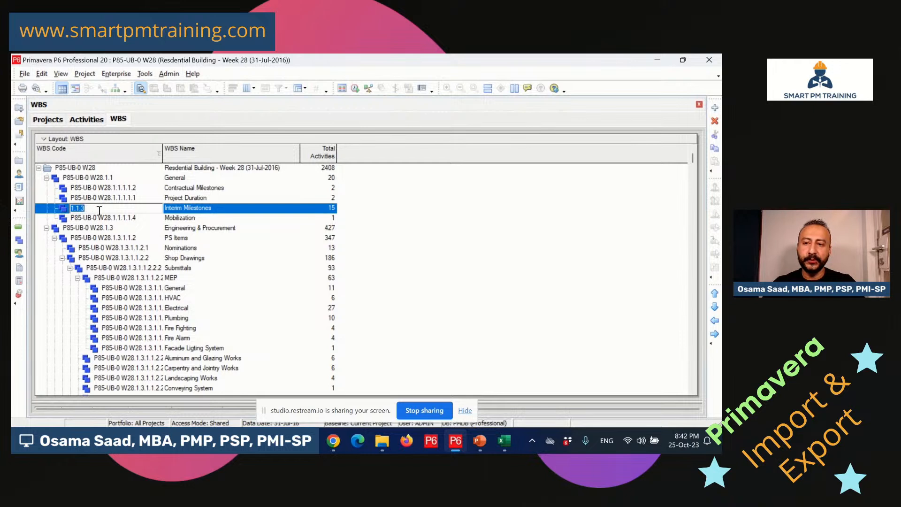
pyautogui.click(105, 221)
pyautogui.click(127, 208)
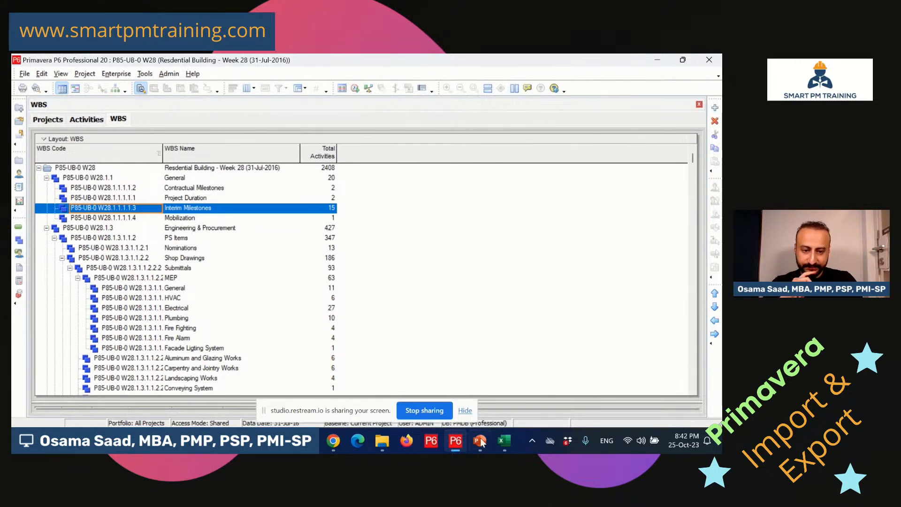
pyautogui.click(501, 443)
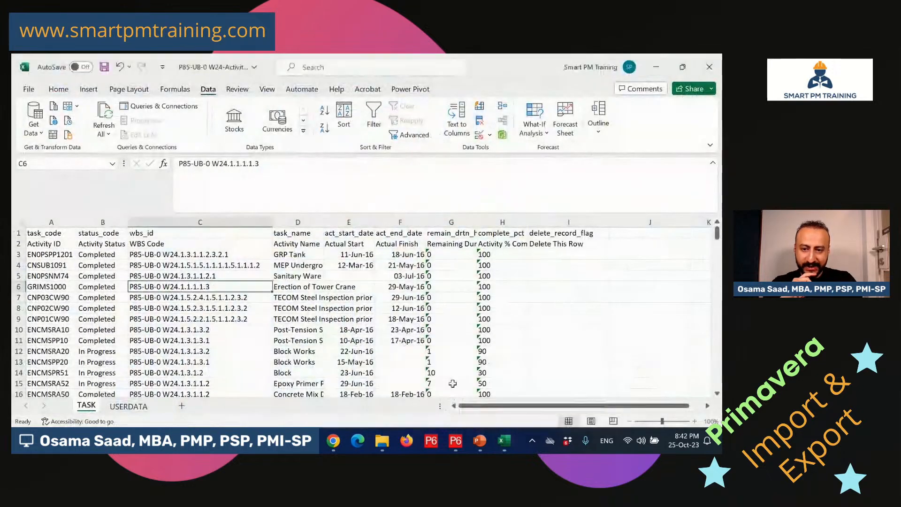
# Check the W24 workbook's column C WBS codes, then reopen the W28 Activities view in P6.
pyautogui.click(444, 385)
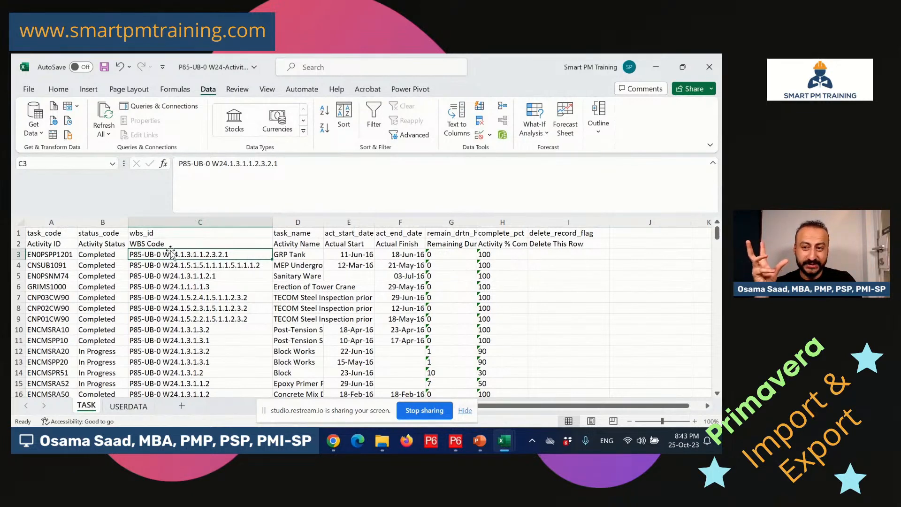
pyautogui.click(456, 441)
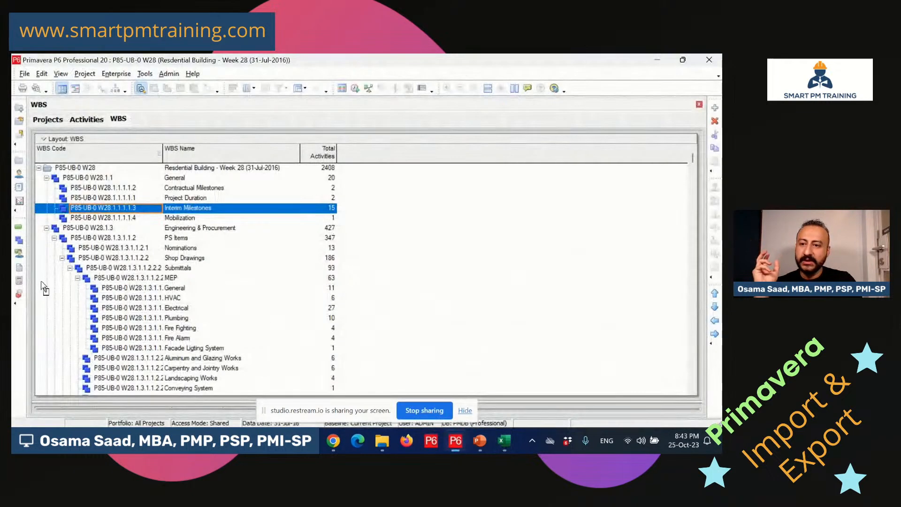
pyautogui.click(18, 237)
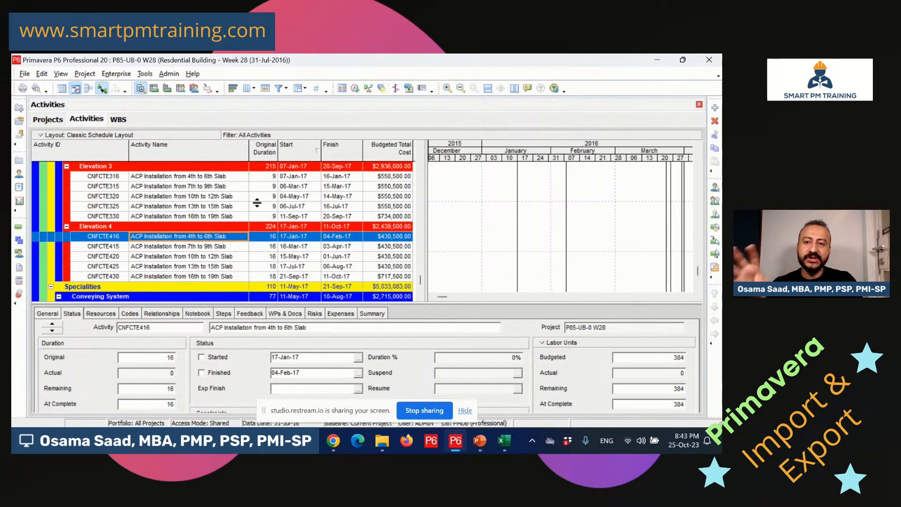
# Collapse the General and Engineering & Procurement bands in W28, then bring the W24 workbook forward.
pyautogui.moveTo(421, 278); pyautogui.dragTo(421, 270)
pyautogui.scroll(-1, 183, 217)
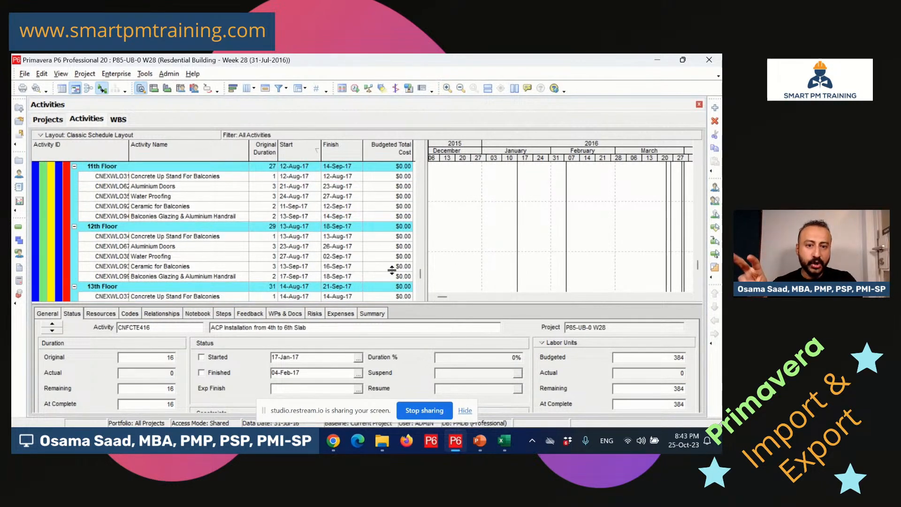
pyautogui.moveTo(420, 274); pyautogui.dragTo(432, 156)
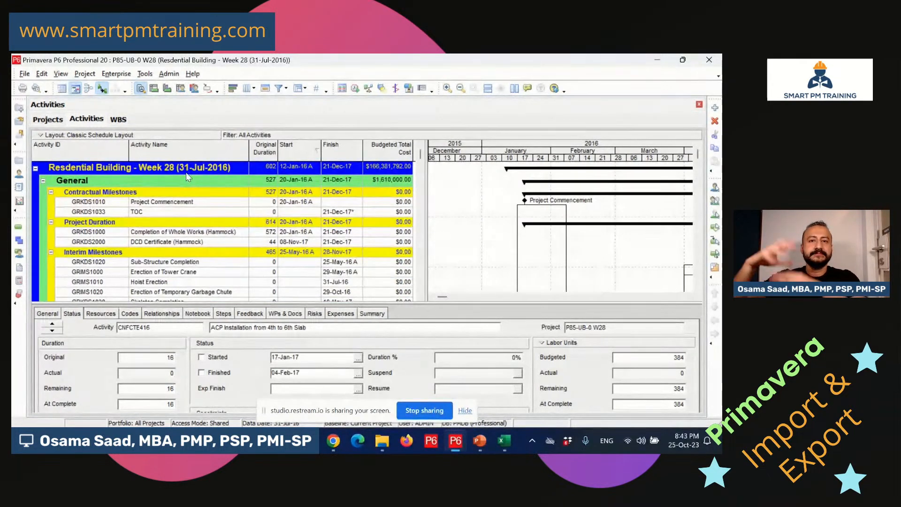
pyautogui.click(186, 173)
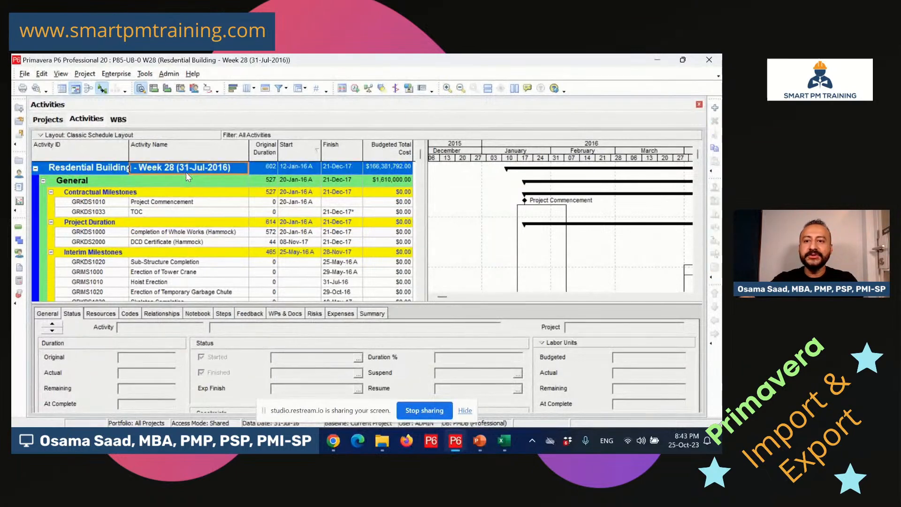
pyautogui.doubleClick(95, 181)
pyautogui.doubleClick(97, 192)
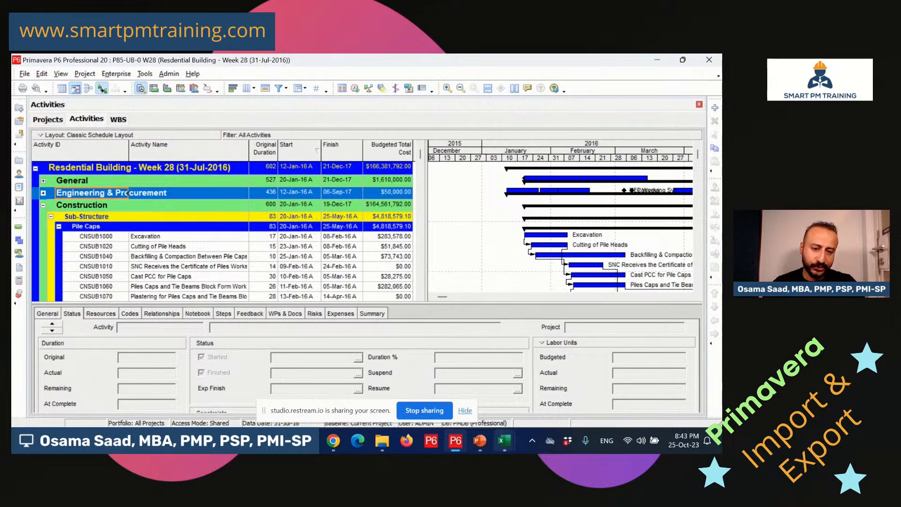
pyautogui.moveTo(505, 443)
pyautogui.click(490, 398)
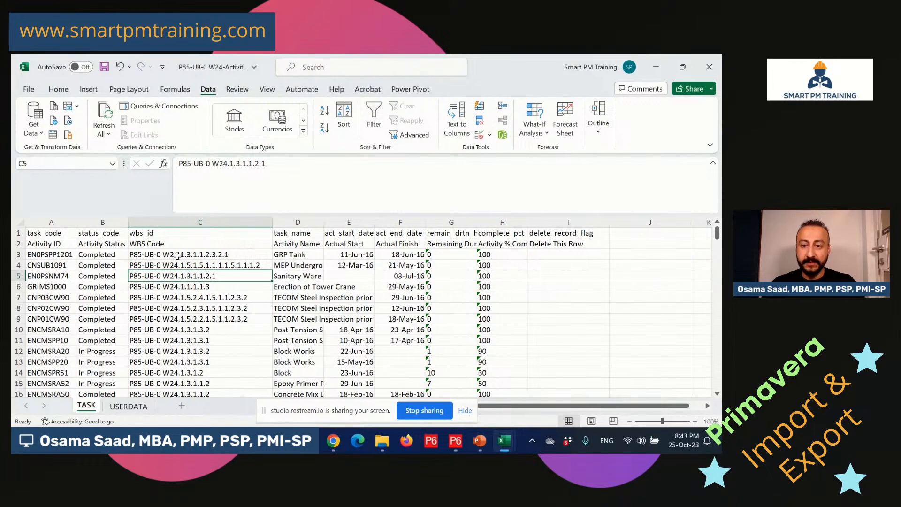
# Check the GRP Tank actual start, Sanitary Ware percent complete and Tower Crane WBS code.
pyautogui.click(341, 260)
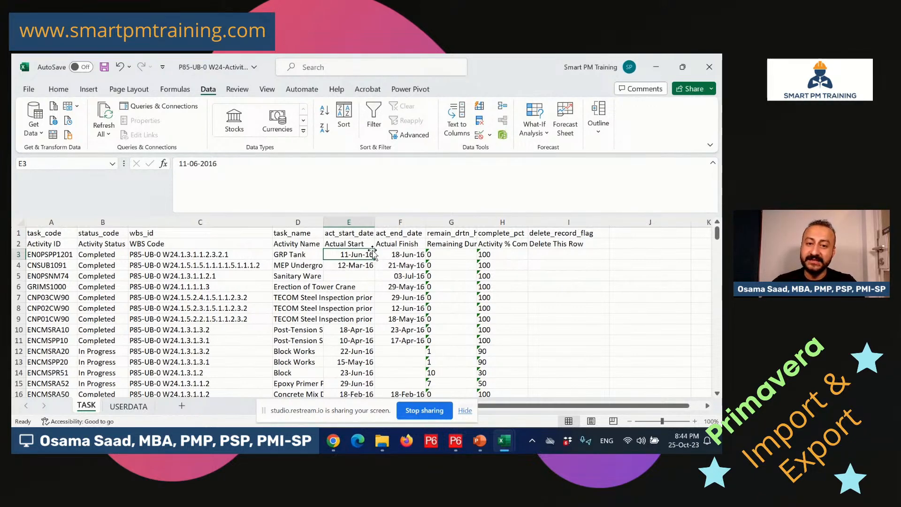
pyautogui.scroll(-6, 379, 281)
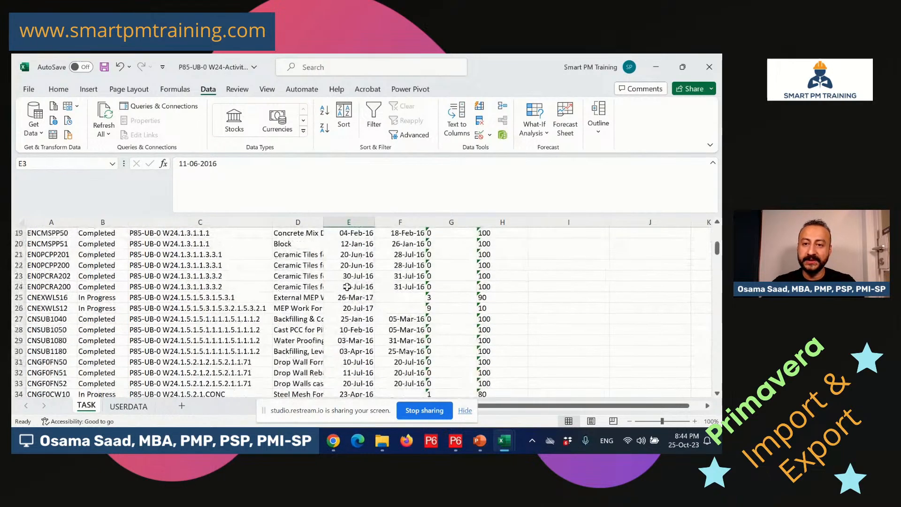
pyautogui.scroll(6, 353, 334)
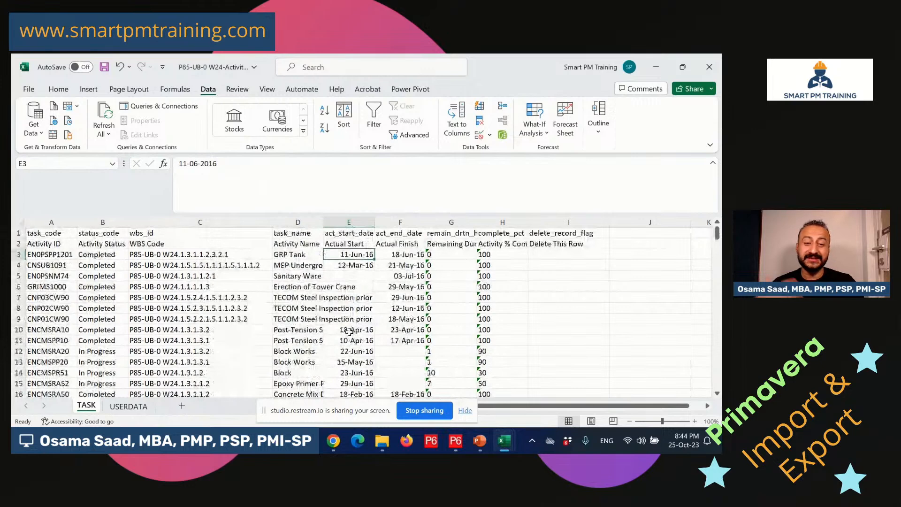
pyautogui.click(489, 273)
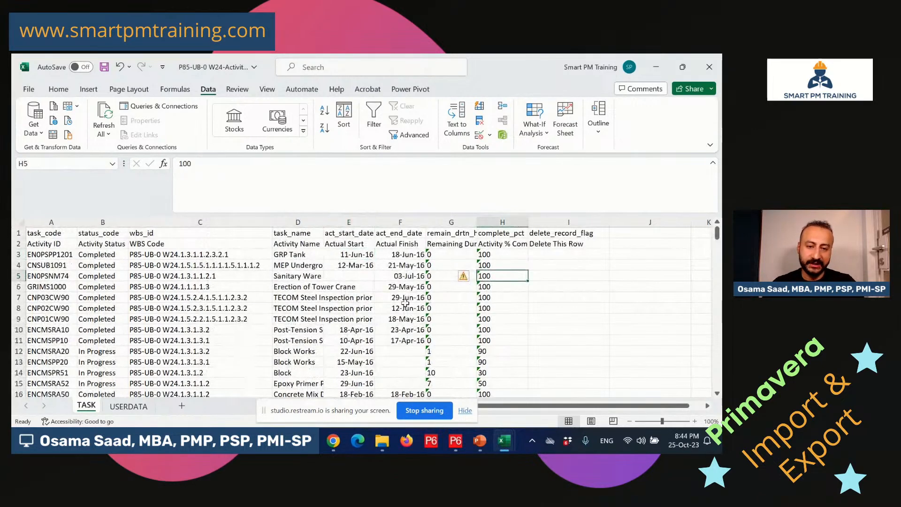
pyautogui.click(235, 285)
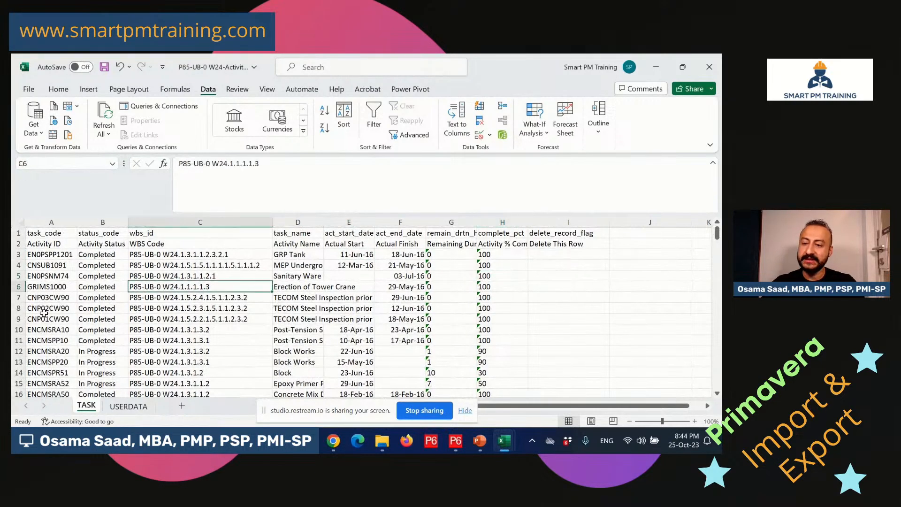
pyautogui.scroll(-3, 40, 312)
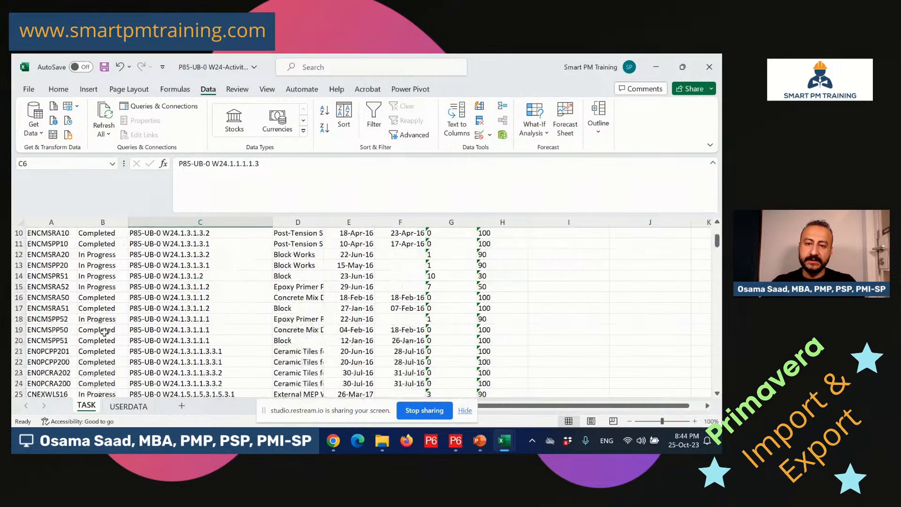
# Save and close the W24 activities workbook, then close the W28 workbook.
pyautogui.click(718, 70)
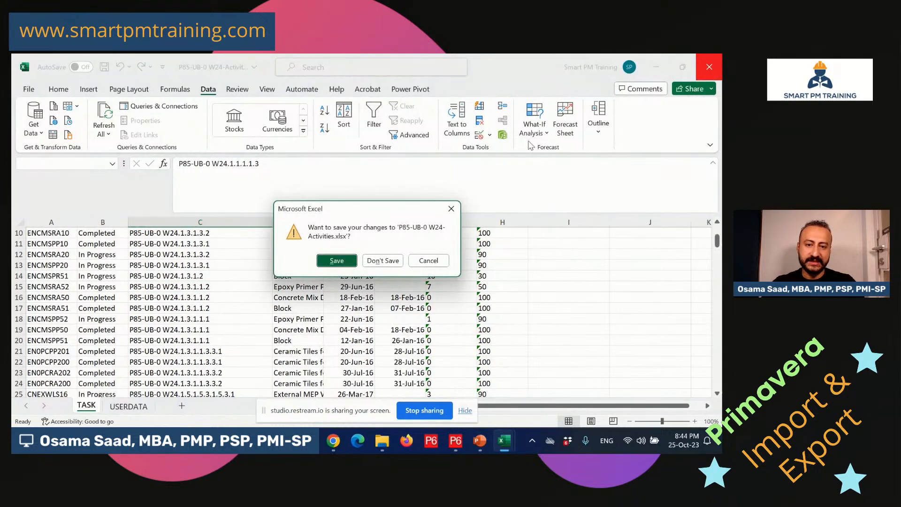
pyautogui.click(342, 264)
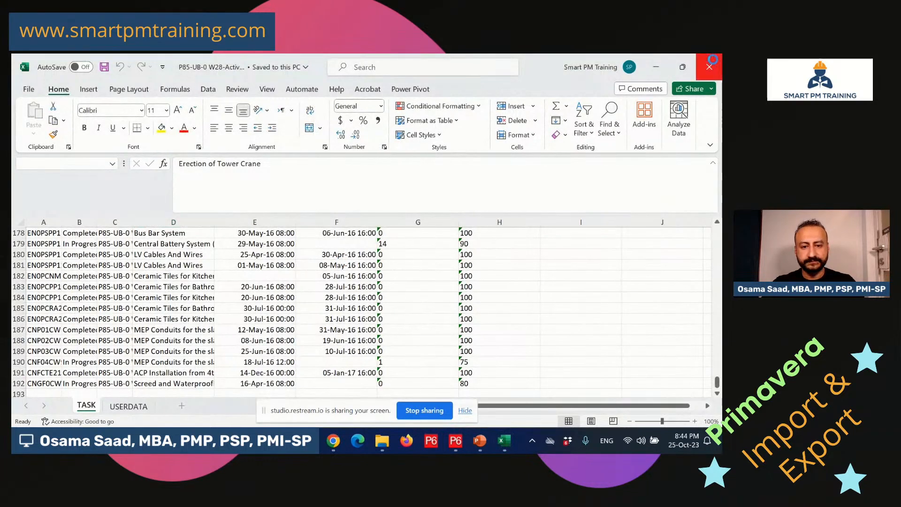
pyautogui.click(715, 57)
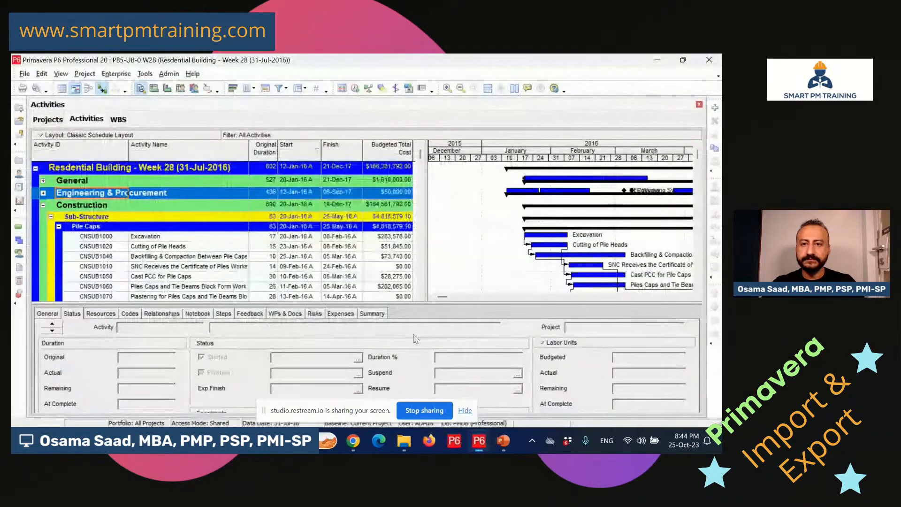
# Open project P85-UB-0 W24 from the Projects list and scroll its activities to the top.
pyautogui.click(19, 160)
pyautogui.click(201, 183)
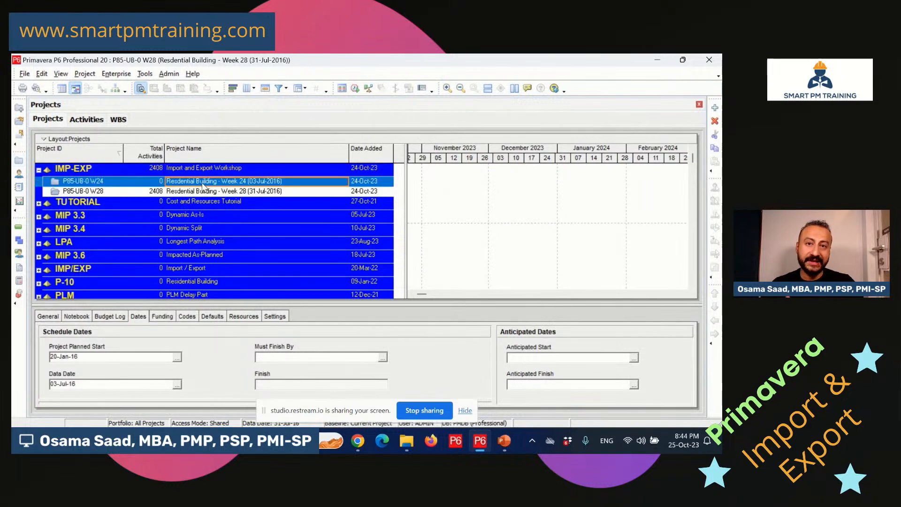
pyautogui.rightClick(207, 184)
pyautogui.click(249, 159)
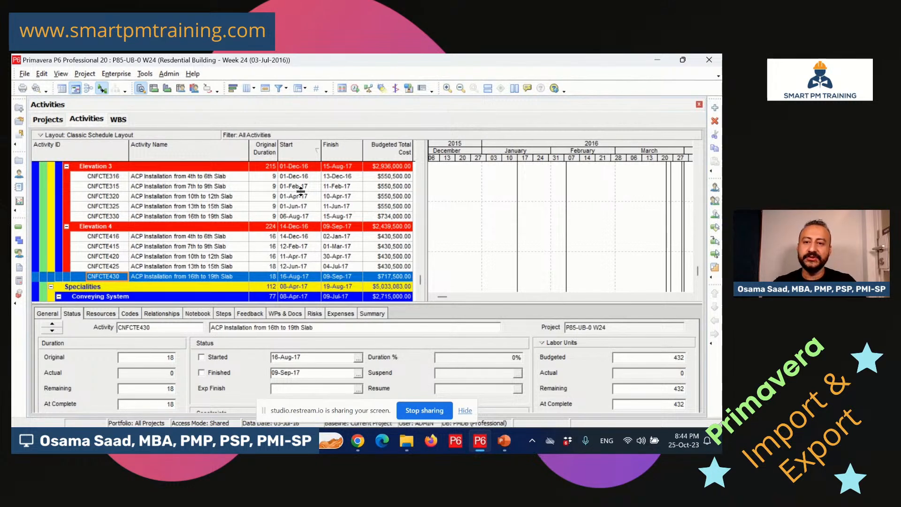
pyautogui.click(419, 284)
pyautogui.moveTo(419, 284); pyautogui.dragTo(440, 146)
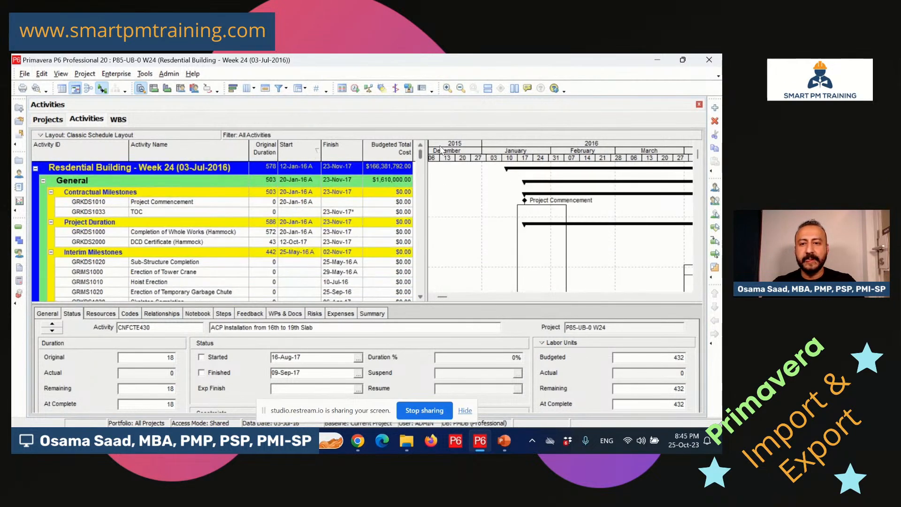
# Start an XLSX spreadsheet import using the P85-UB-0 W24-Activities Excel file.
pyautogui.click(24, 74)
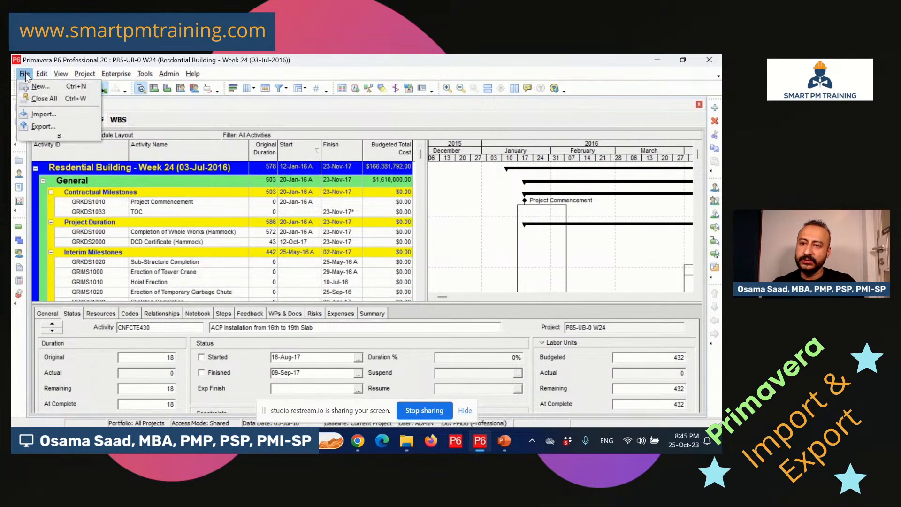
pyautogui.click(43, 114)
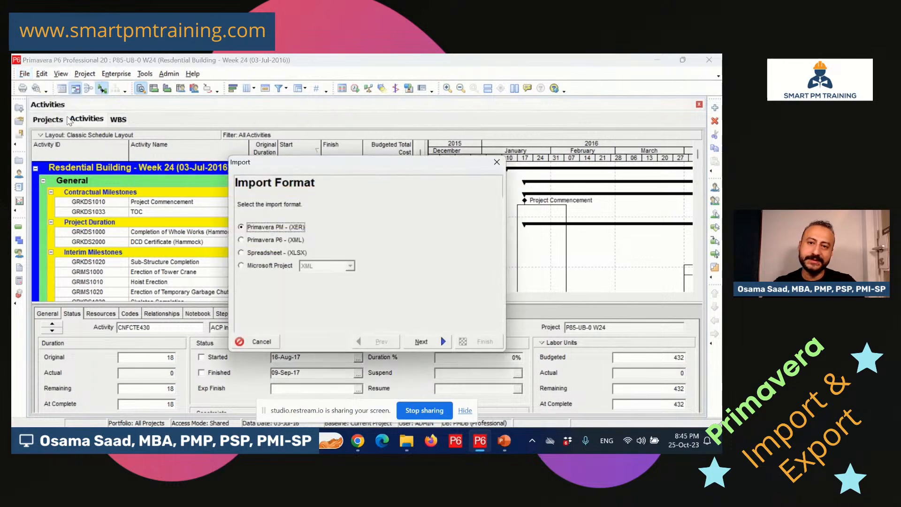
pyautogui.click(281, 252)
pyautogui.click(421, 342)
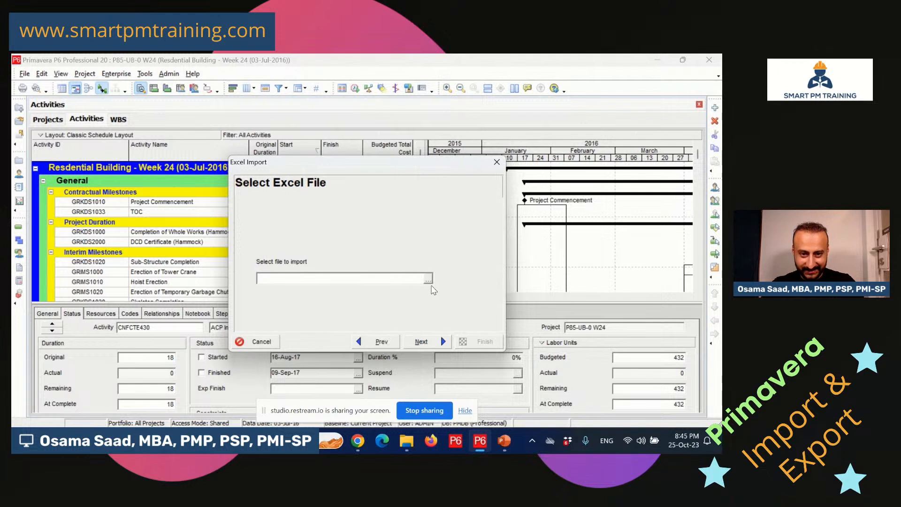
pyautogui.click(432, 278)
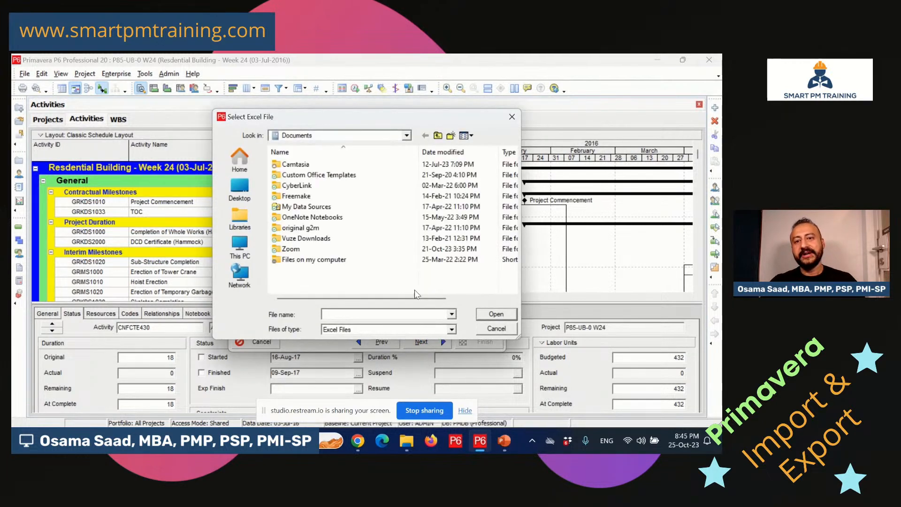
pyautogui.click(239, 163)
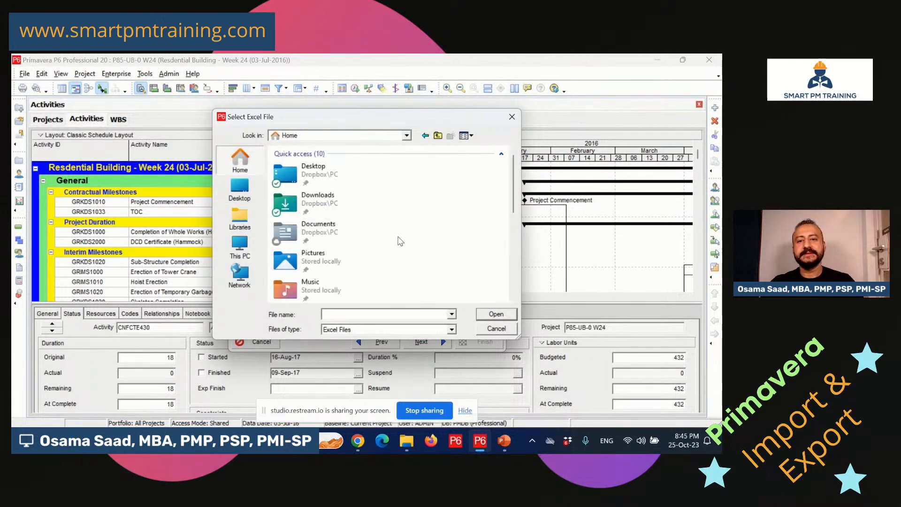
pyautogui.scroll(-5, 454, 232)
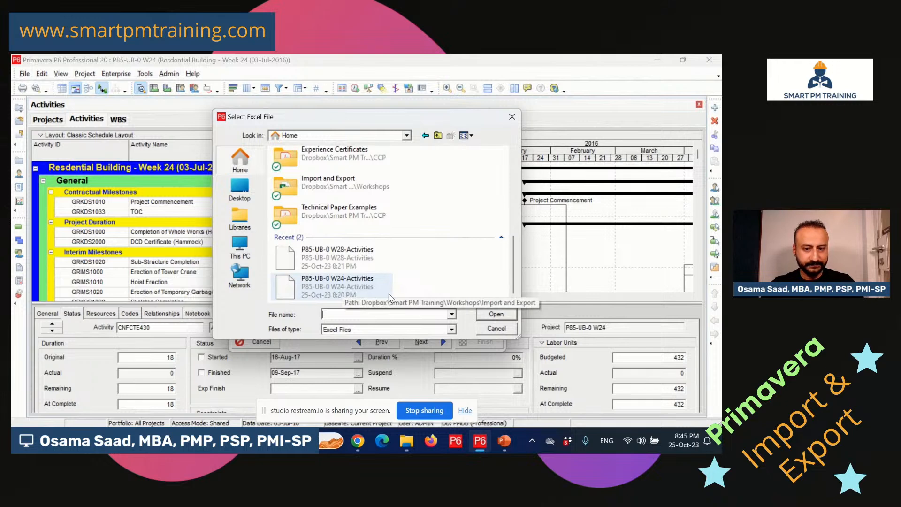
pyautogui.doubleClick(348, 285)
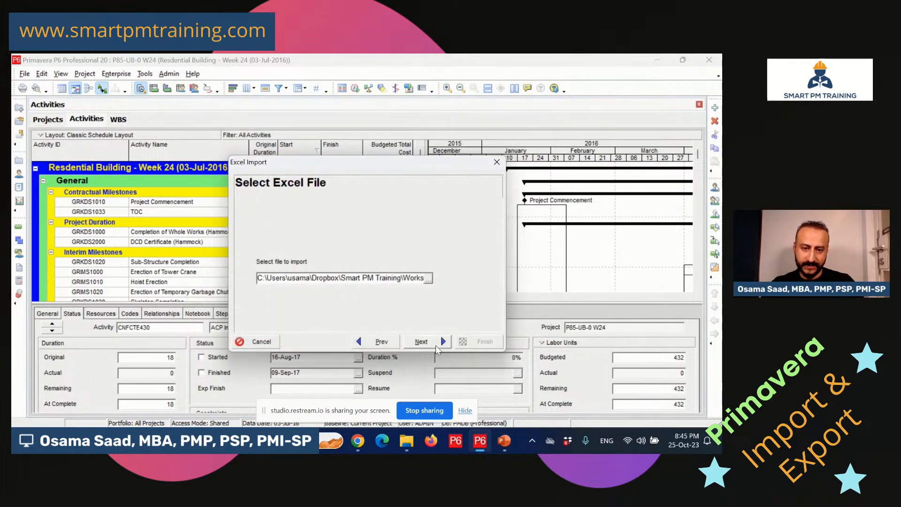
pyautogui.click(422, 342)
# Import the activities into the existing P85-UB-0 W24 project and run the import.
pyautogui.click(291, 233)
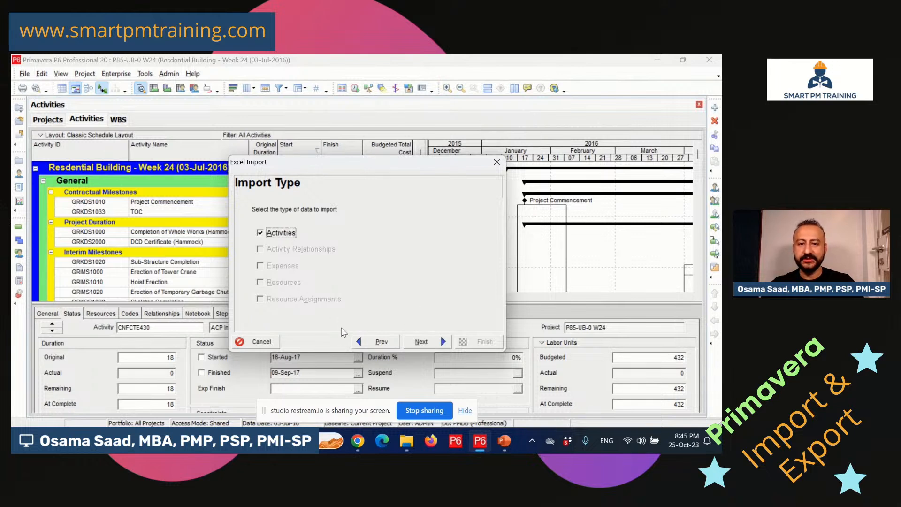
pyautogui.click(423, 342)
pyautogui.click(440, 260)
pyautogui.click(480, 261)
pyautogui.click(479, 261)
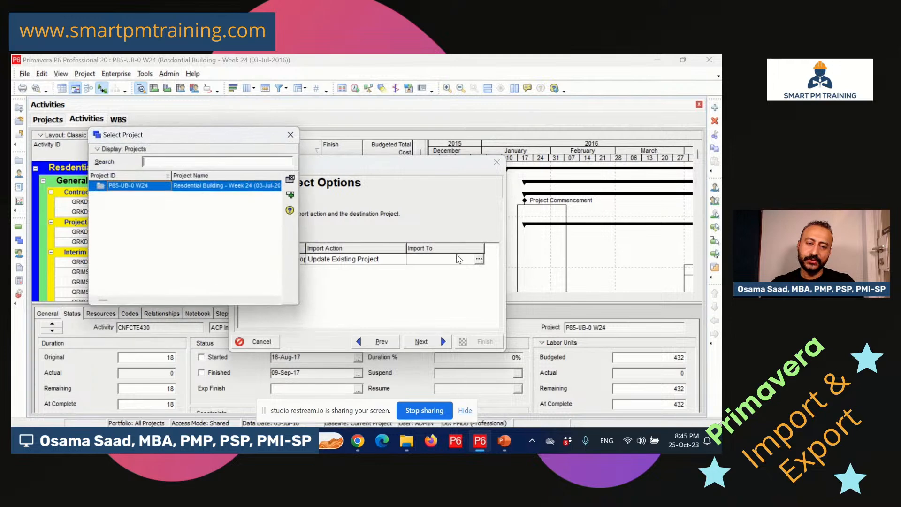
pyautogui.doubleClick(237, 186)
pyautogui.click(442, 342)
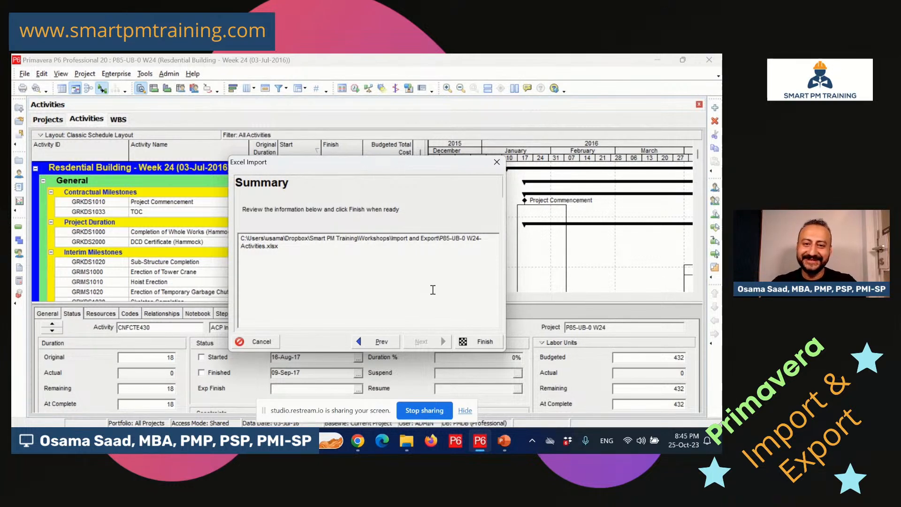
pyautogui.click(479, 342)
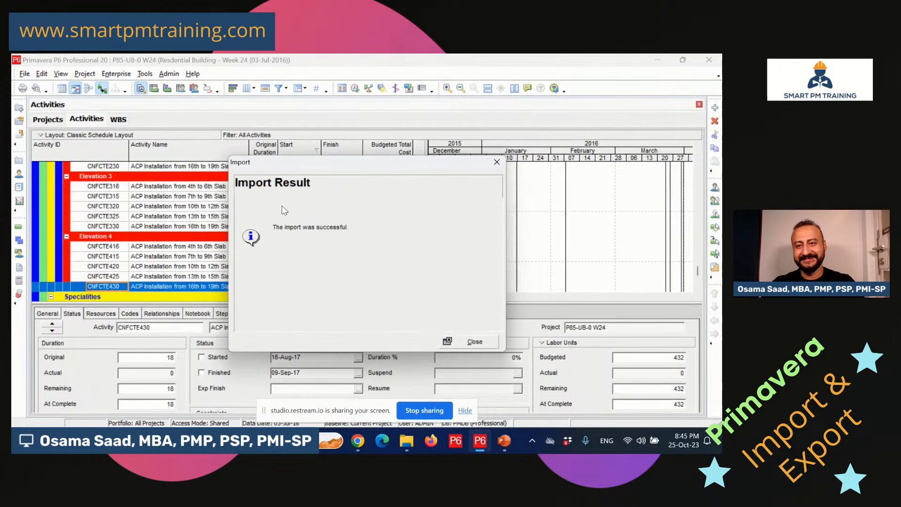
# Close the import result and check the Project Commencement (20-Jan-16, 100%) and TOC milestone dates.
pyautogui.click(449, 341)
pyautogui.moveTo(698, 271); pyautogui.dragTo(699, 142)
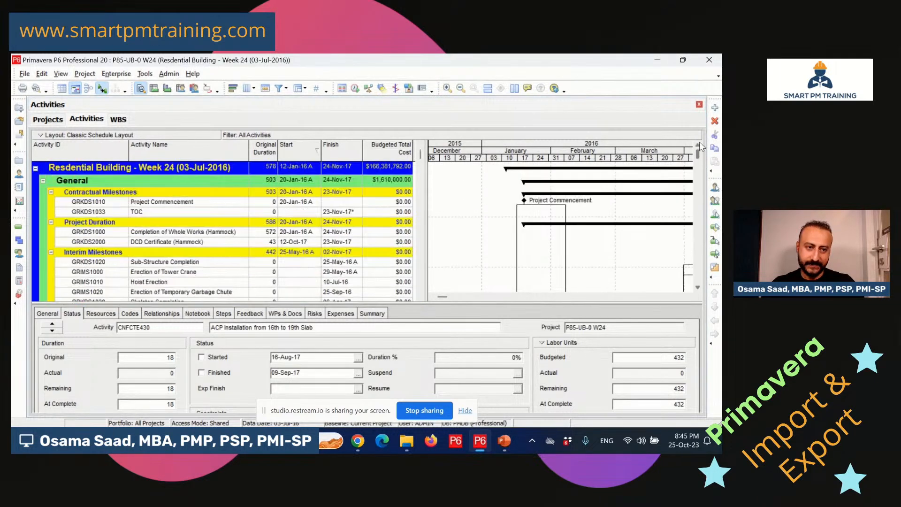
pyautogui.click(212, 202)
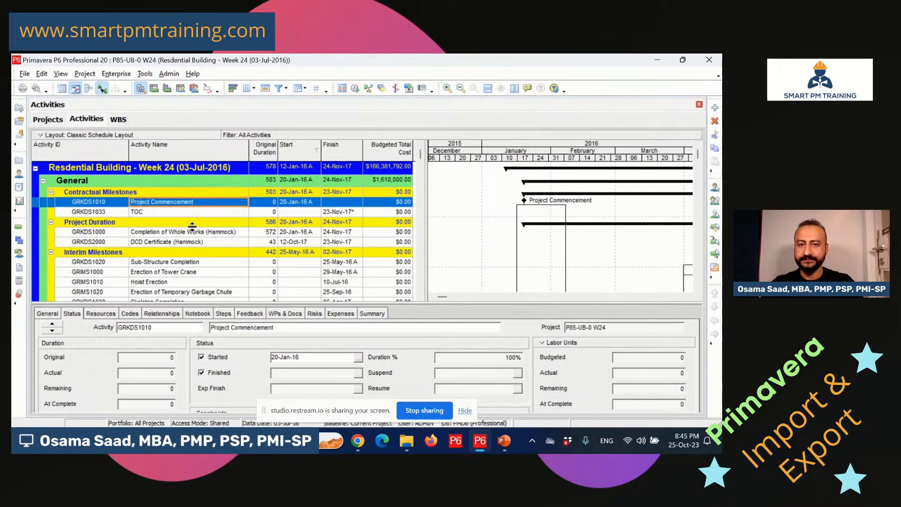
pyautogui.click(210, 215)
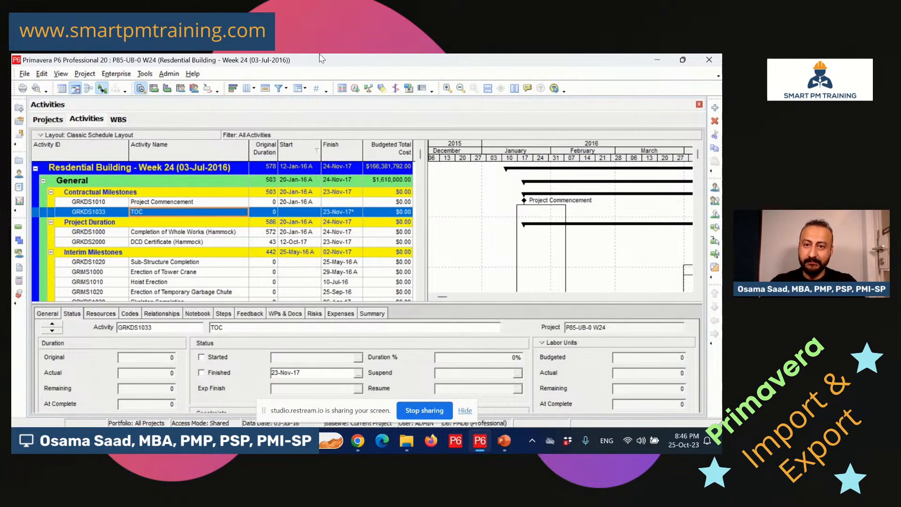
# Schedule all open projects with the data date set to 31-Jul-16.
pyautogui.click(355, 88)
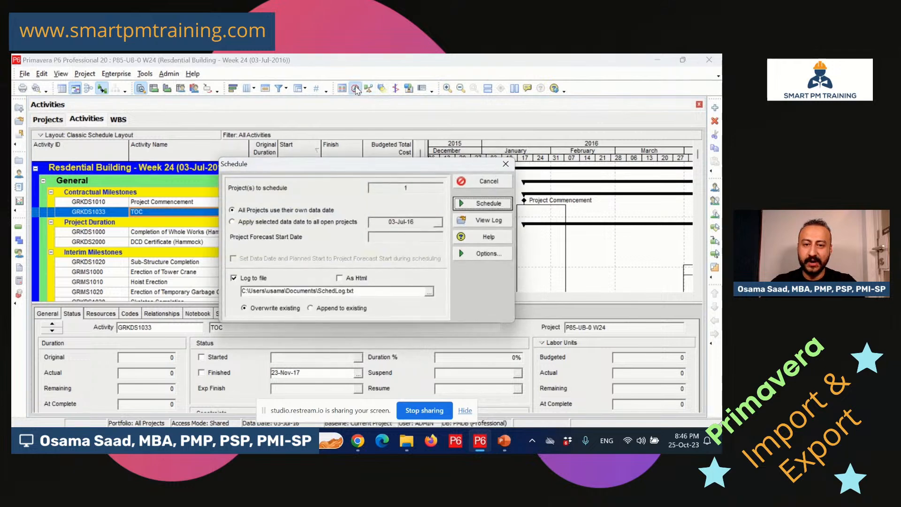
pyautogui.click(290, 222)
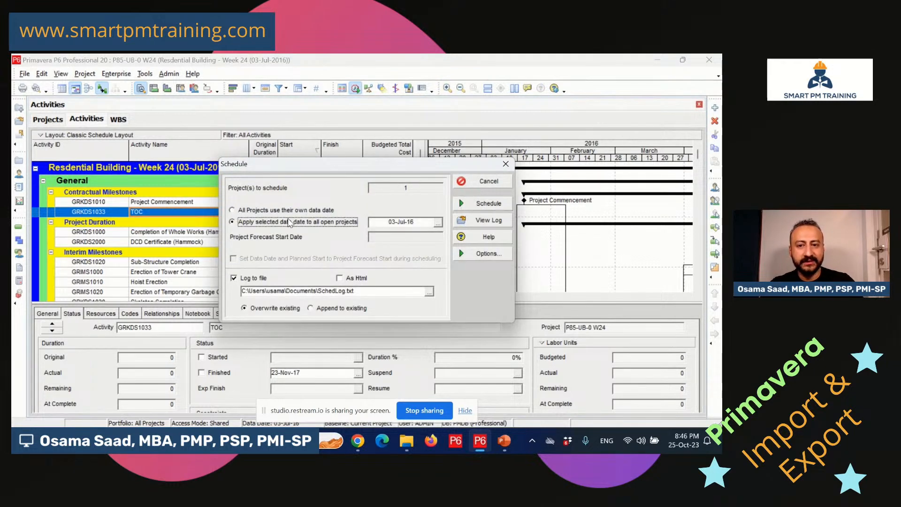
pyautogui.click(438, 223)
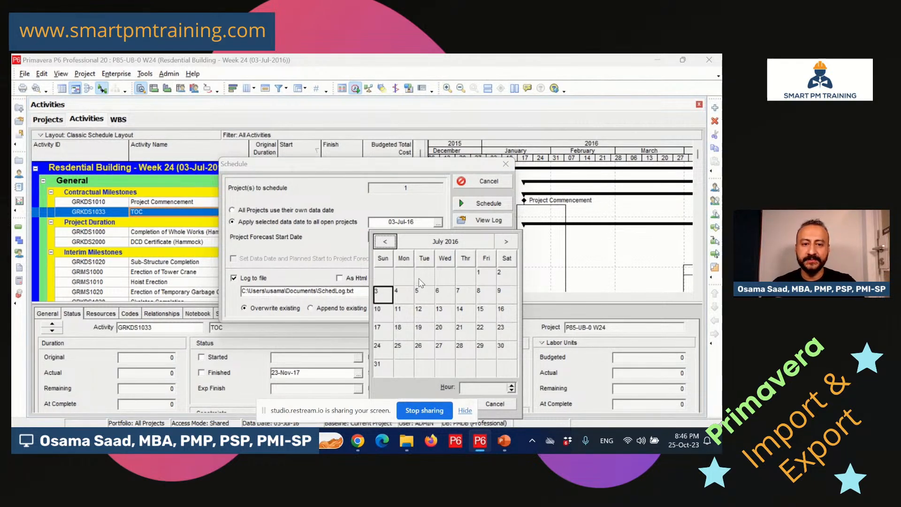
pyautogui.click(380, 368)
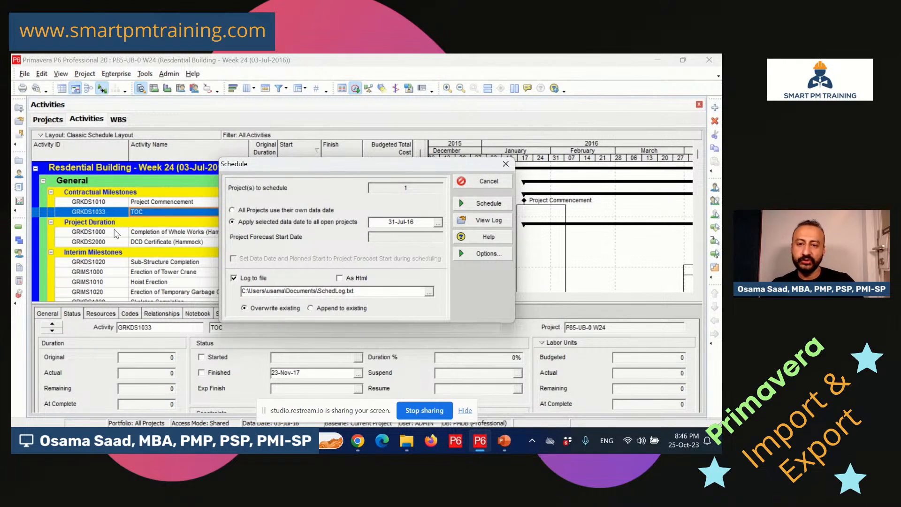
pyautogui.click(482, 205)
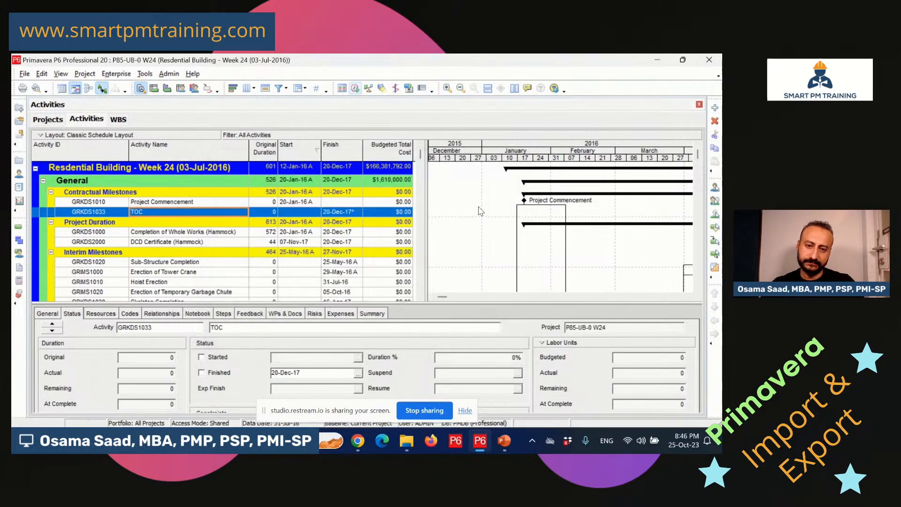
# Review the rescheduled TOC and Project Commencement milestone dates, then return to the Projects list.
pyautogui.click(305, 213)
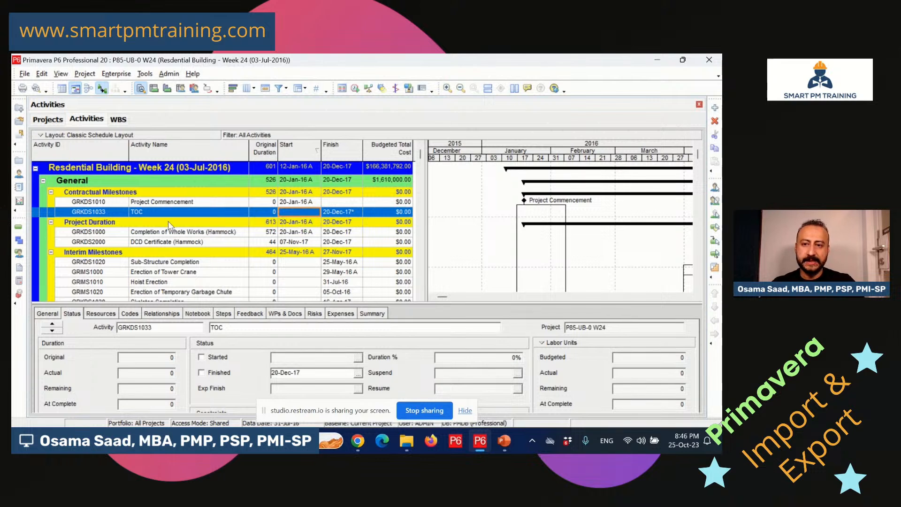
pyautogui.click(180, 211)
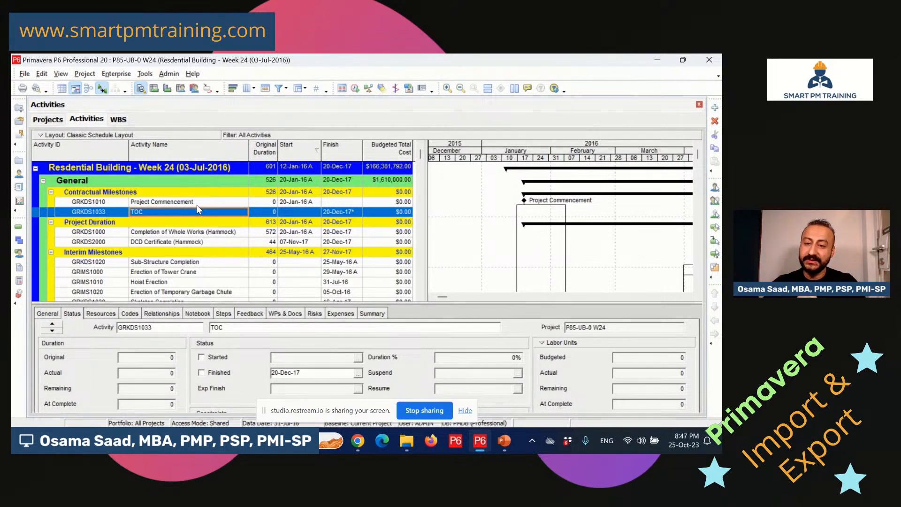
pyautogui.click(109, 203)
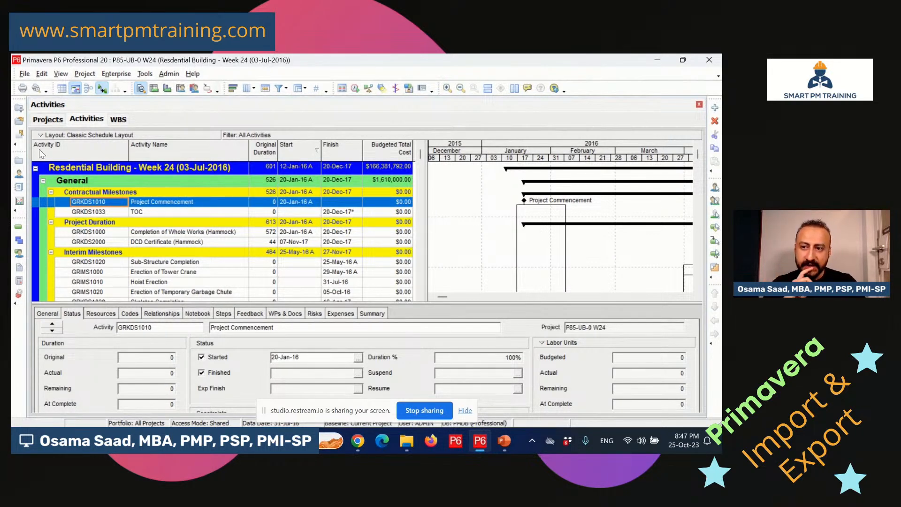
pyautogui.click(18, 160)
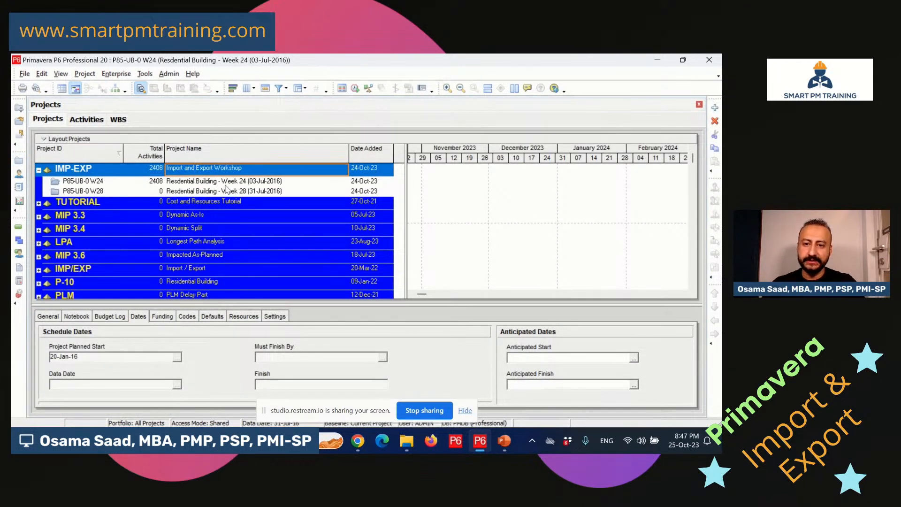
pyautogui.click(19, 226)
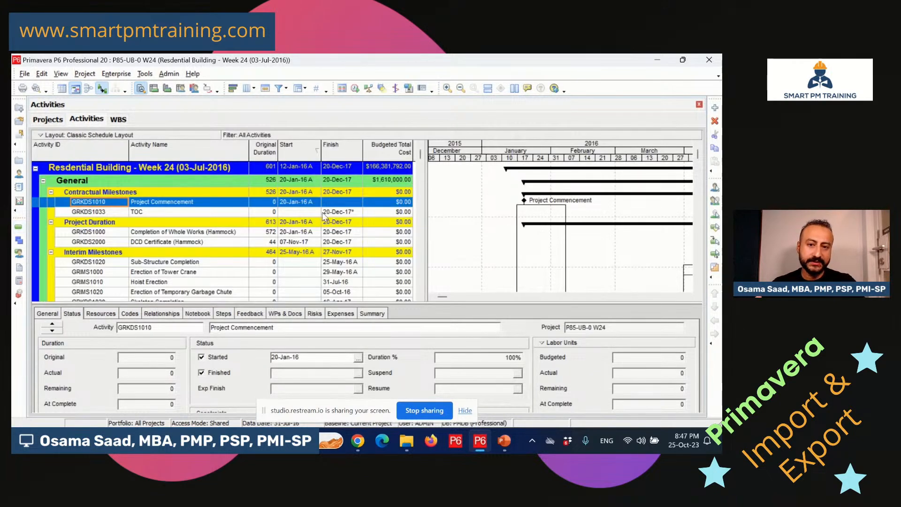
pyautogui.click(338, 212)
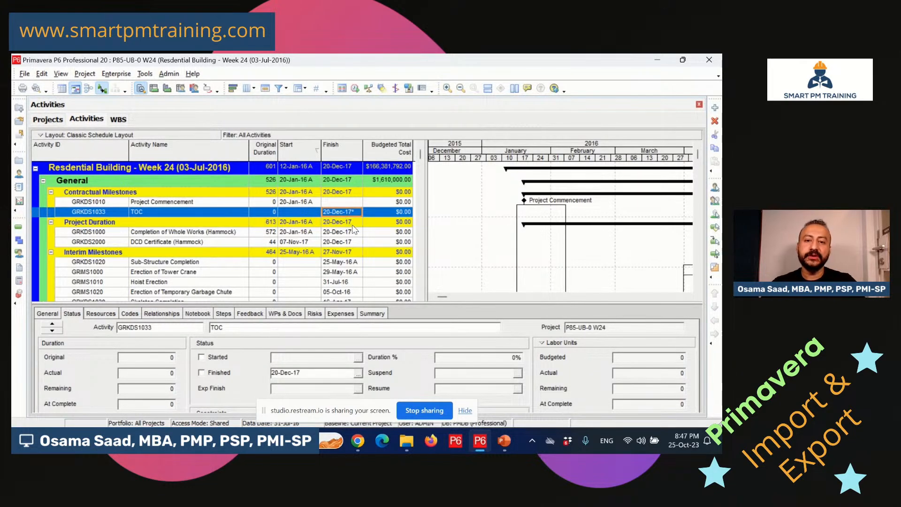
pyautogui.click(20, 162)
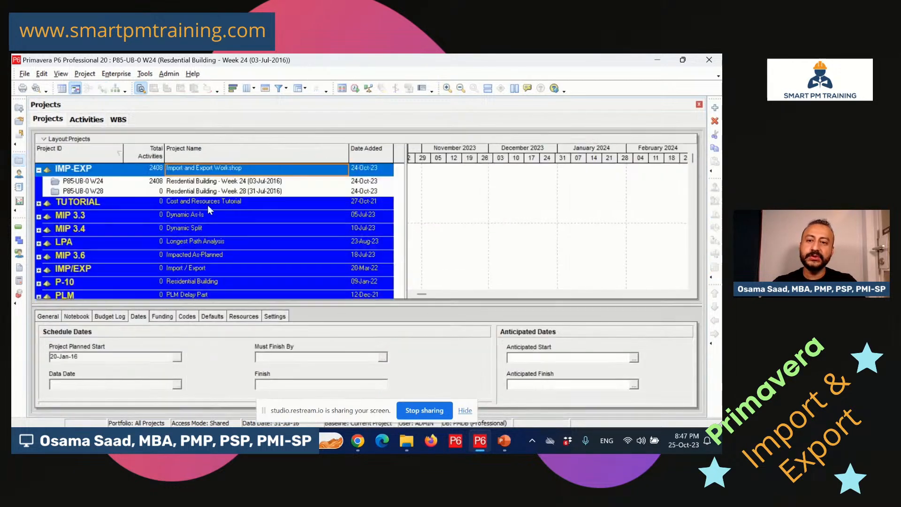
# Open P85-UB-0 W28, expand General, and check the TOC milestone finishing 21-Dec-17.
pyautogui.rightClick(261, 191)
pyautogui.click(313, 156)
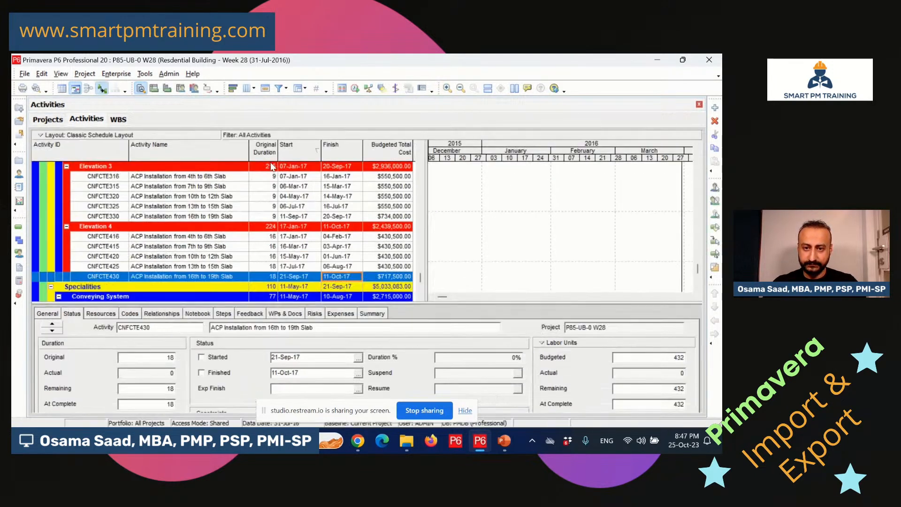
pyautogui.moveTo(421, 278); pyautogui.dragTo(432, 149)
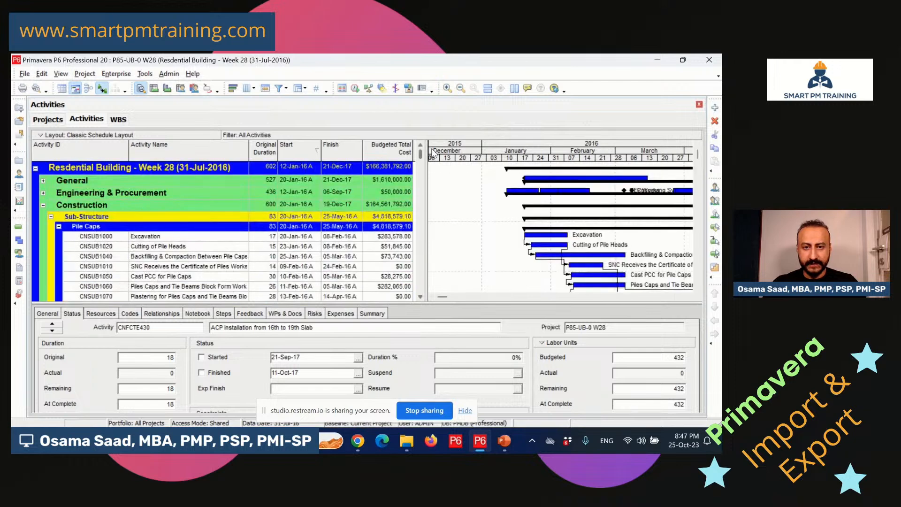
pyautogui.doubleClick(187, 177)
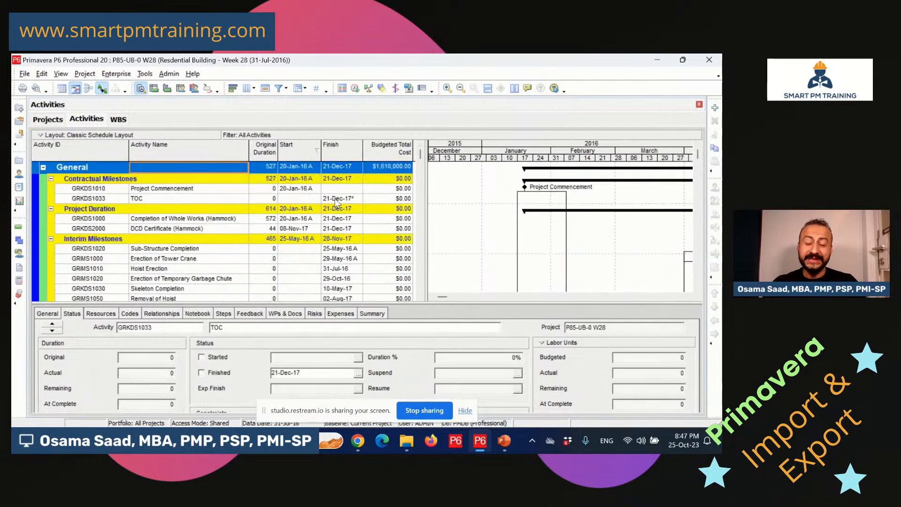
pyautogui.click(334, 198)
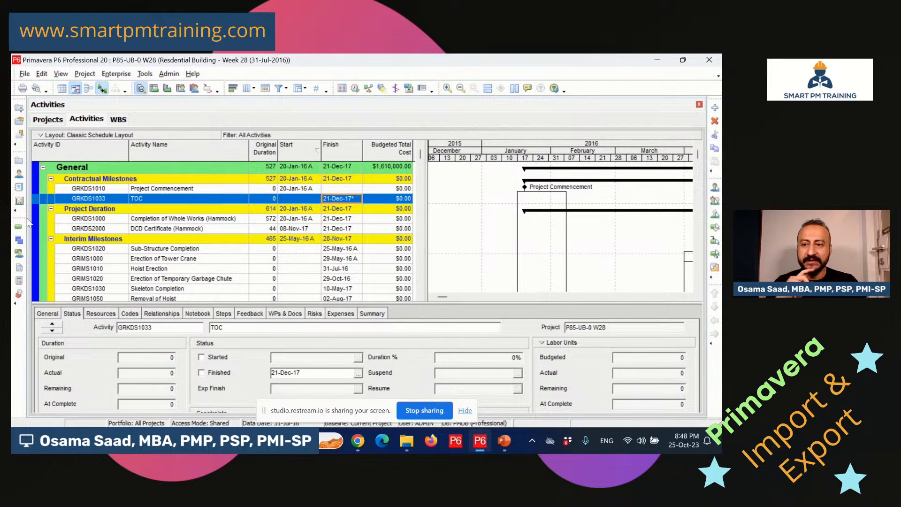
# Compare the W24 and W28 projects' data dates and finish dates in the Projects list.
pyautogui.click(19, 160)
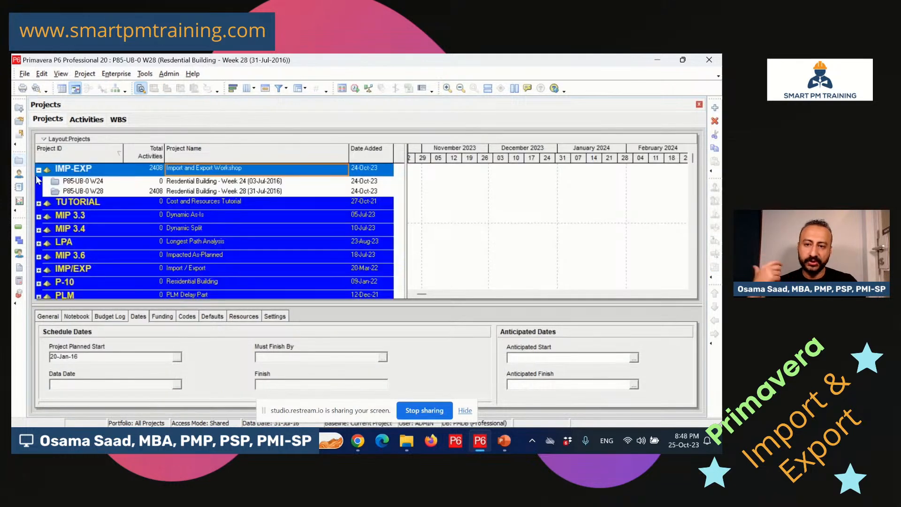
pyautogui.click(252, 193)
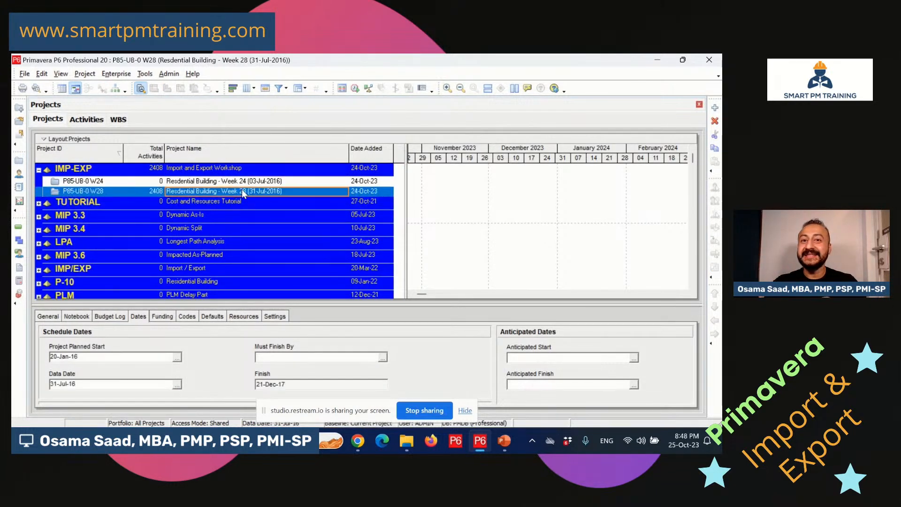
pyautogui.click(263, 181)
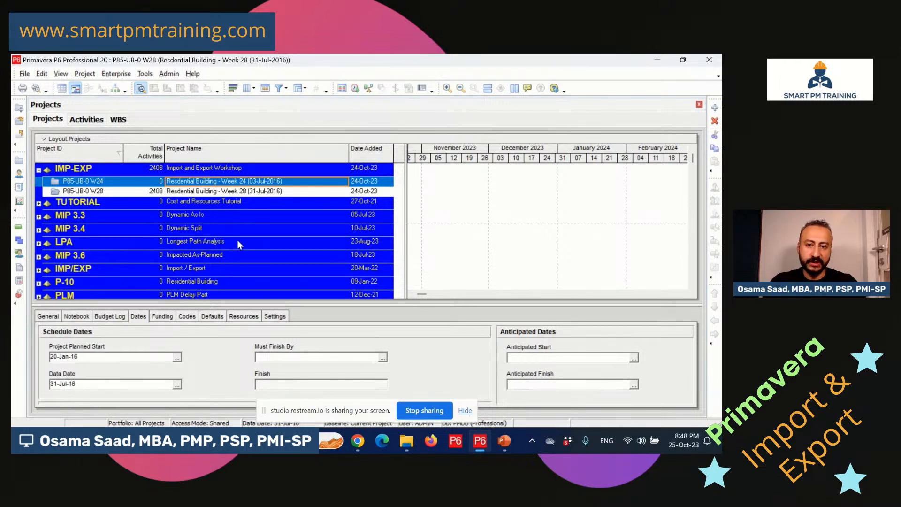
pyautogui.click(269, 190)
pyautogui.click(275, 183)
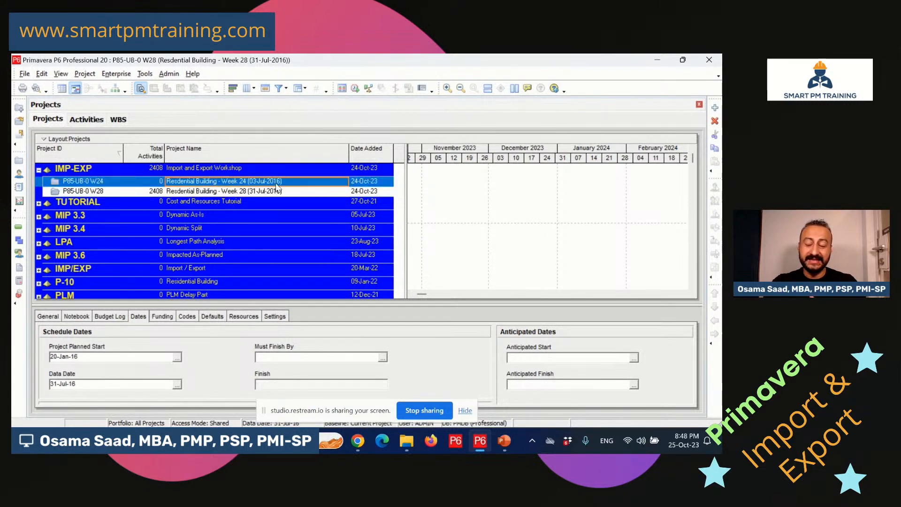
pyautogui.click(271, 190)
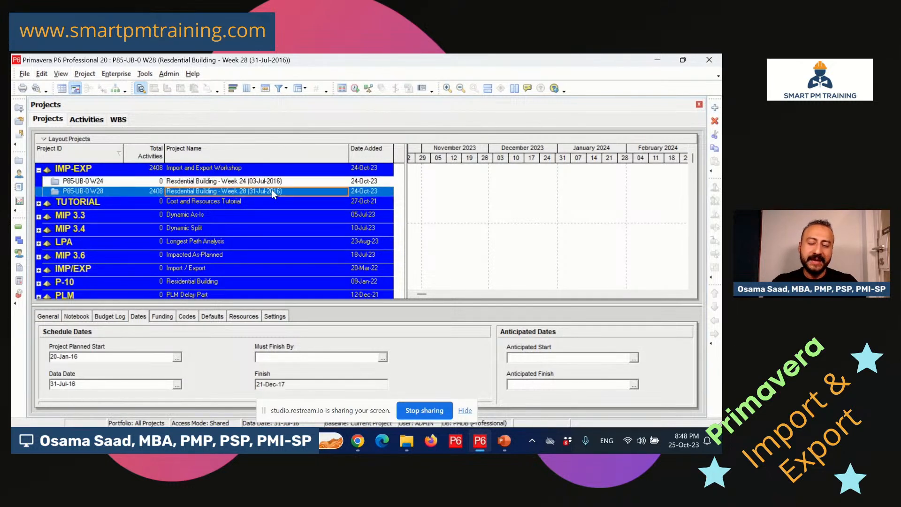
pyautogui.click(281, 182)
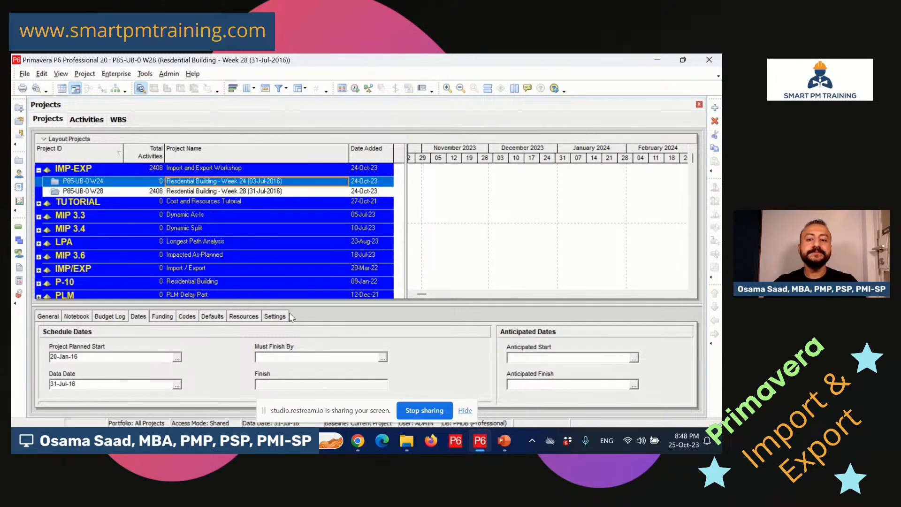
pyautogui.moveTo(358, 446)
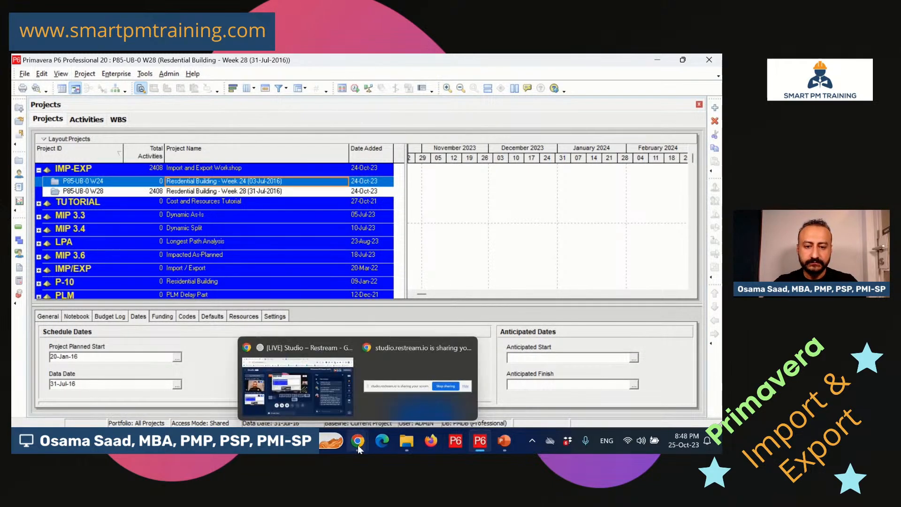
pyautogui.click(332, 393)
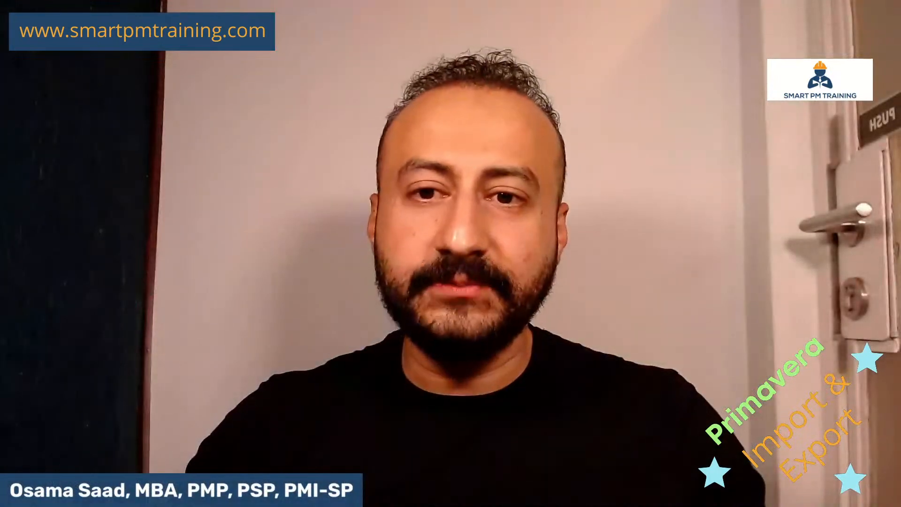